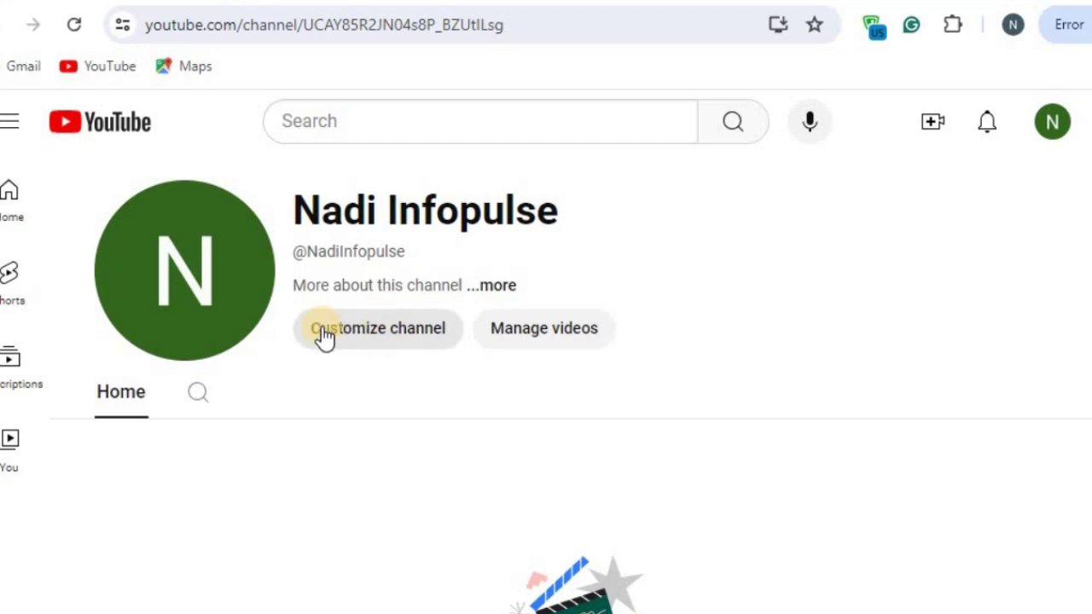
- Open the YouTube channel's customization page and load the Canva home page in another browser window
{"action": "left_click", "coordinate": [349, 331]}
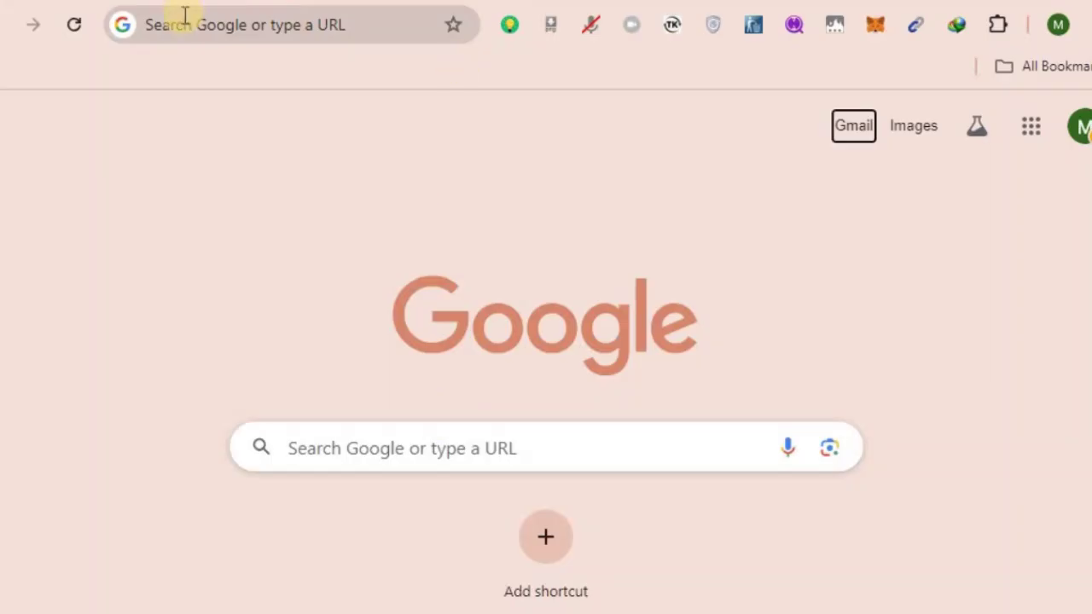
{"action": "left_click", "coordinate": [184, 16]}
{"action": "type", "text": "ch"}
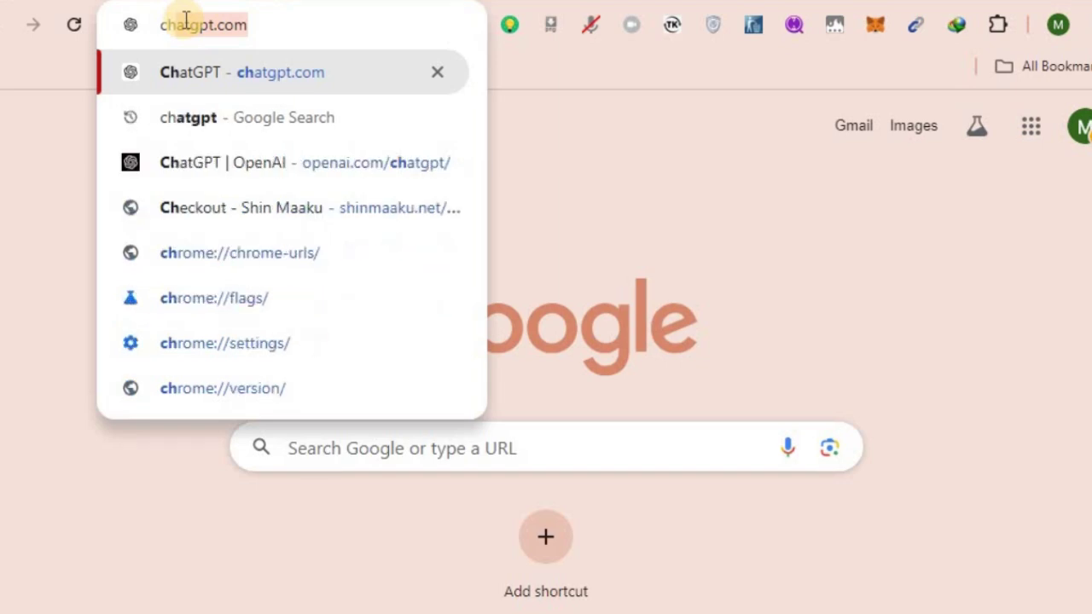
{"action": "key", "text": "BackSpace"}
{"action": "key", "text": "BackSpace"}
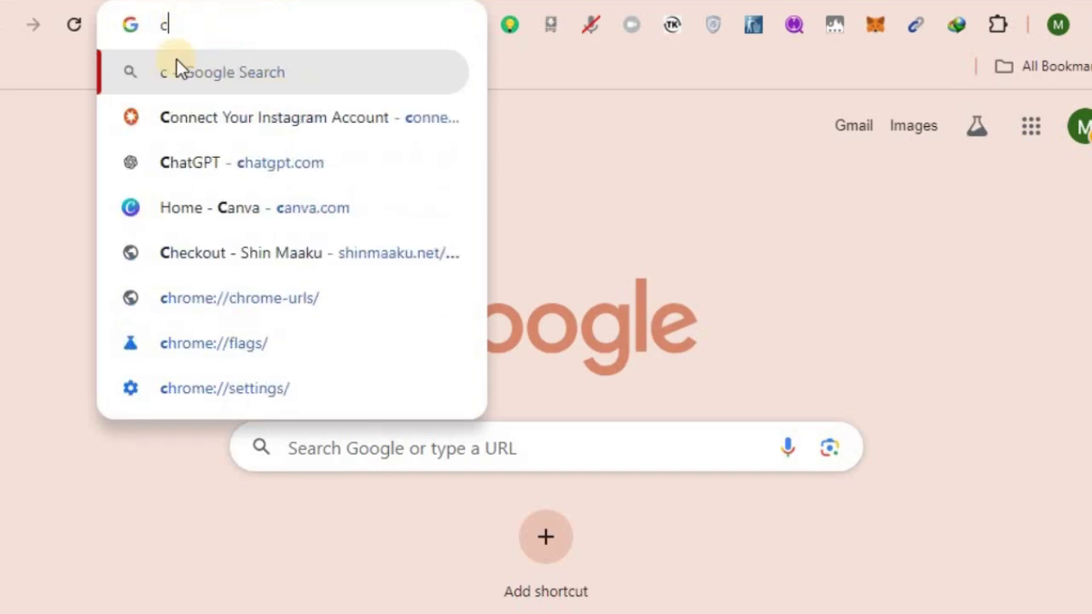
{"action": "left_click", "coordinate": [227, 206]}
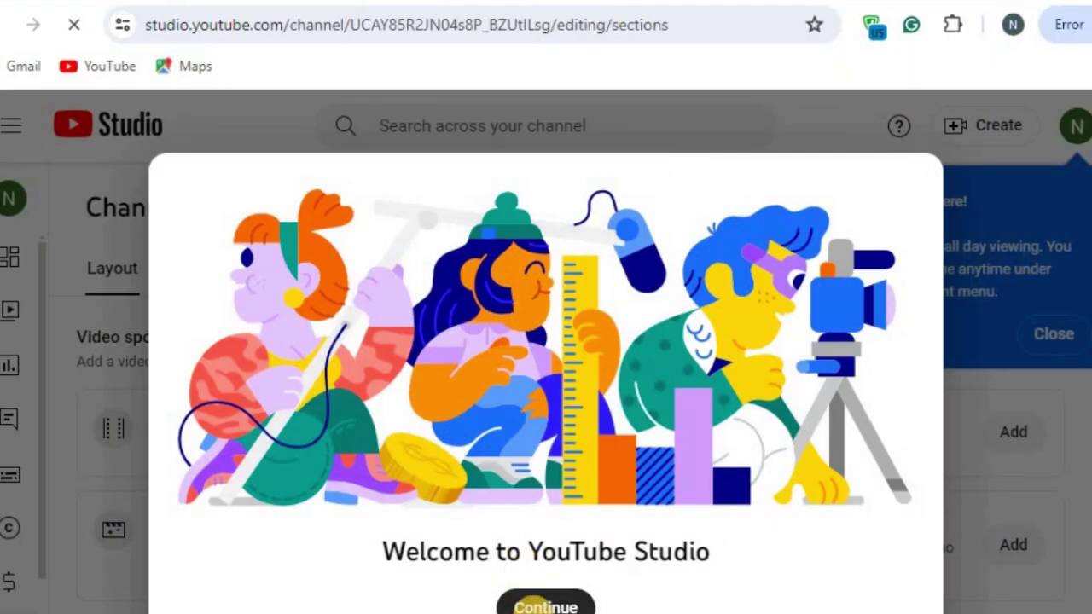
- Switch to YouTube Studio, dismiss the welcome message, and review the picture and banner sections of the channel's branding settings
{"action": "left_click", "coordinate": [547, 607]}
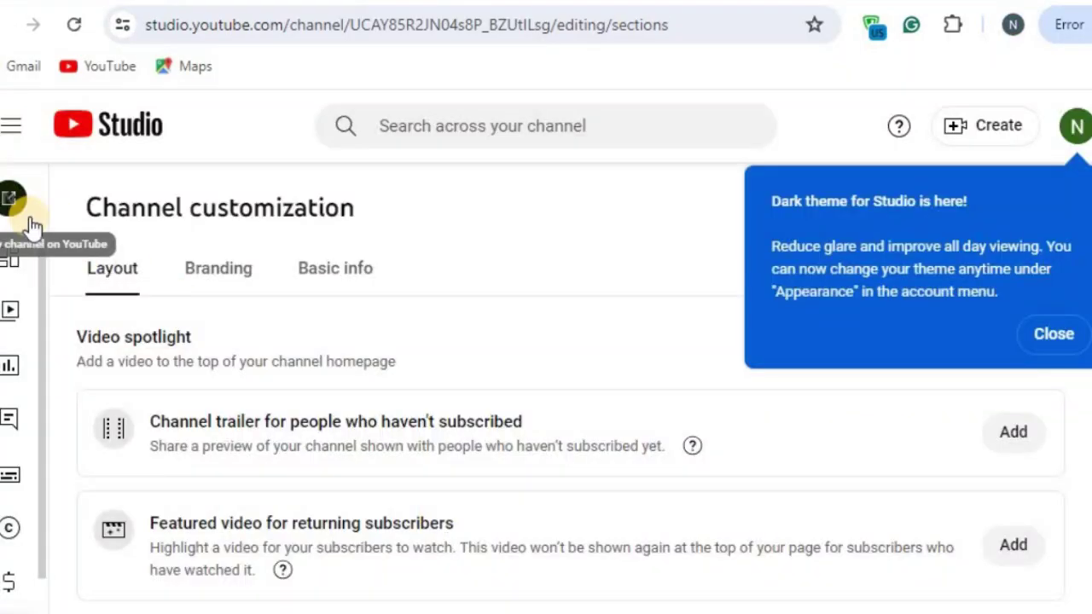
{"action": "left_click", "coordinate": [215, 275]}
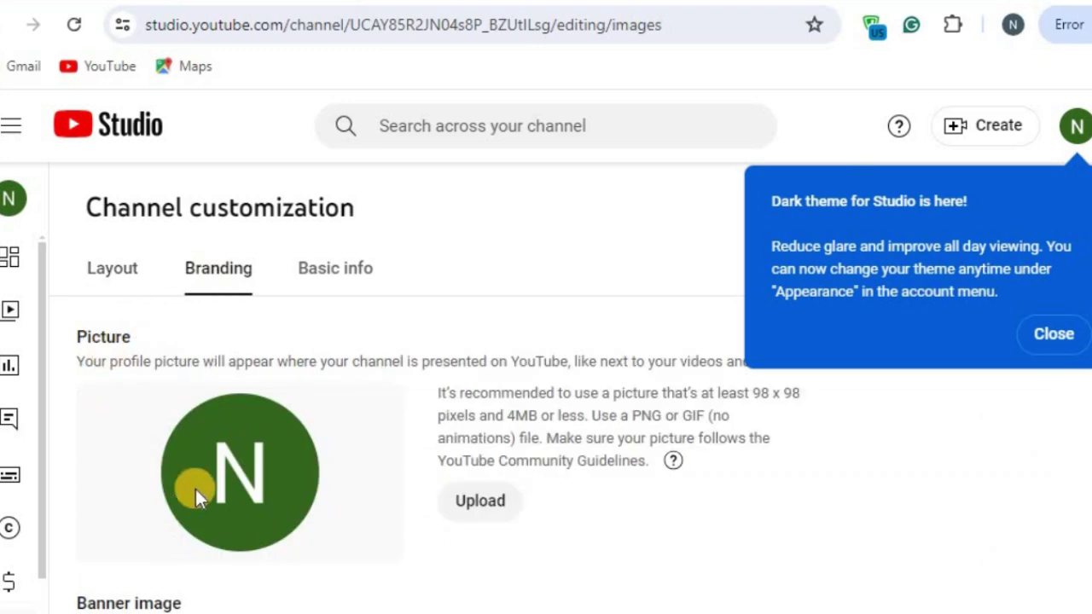
{"action": "scroll", "coordinate": [239, 444], "scroll_direction": "down", "scroll_amount": 4}
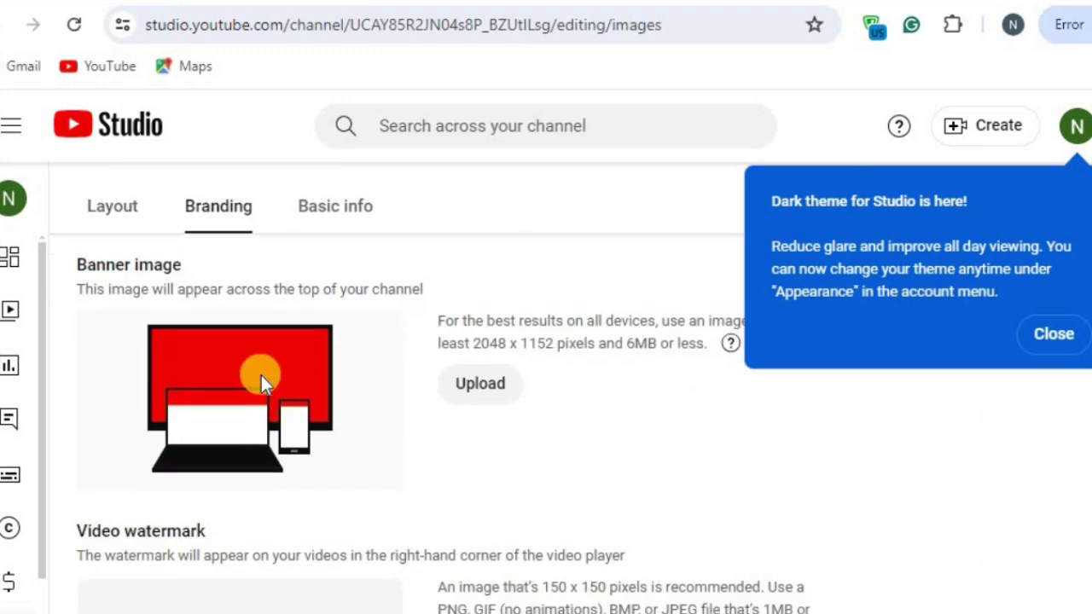
{"action": "scroll", "coordinate": [277, 405], "scroll_direction": "up", "scroll_amount": 4}
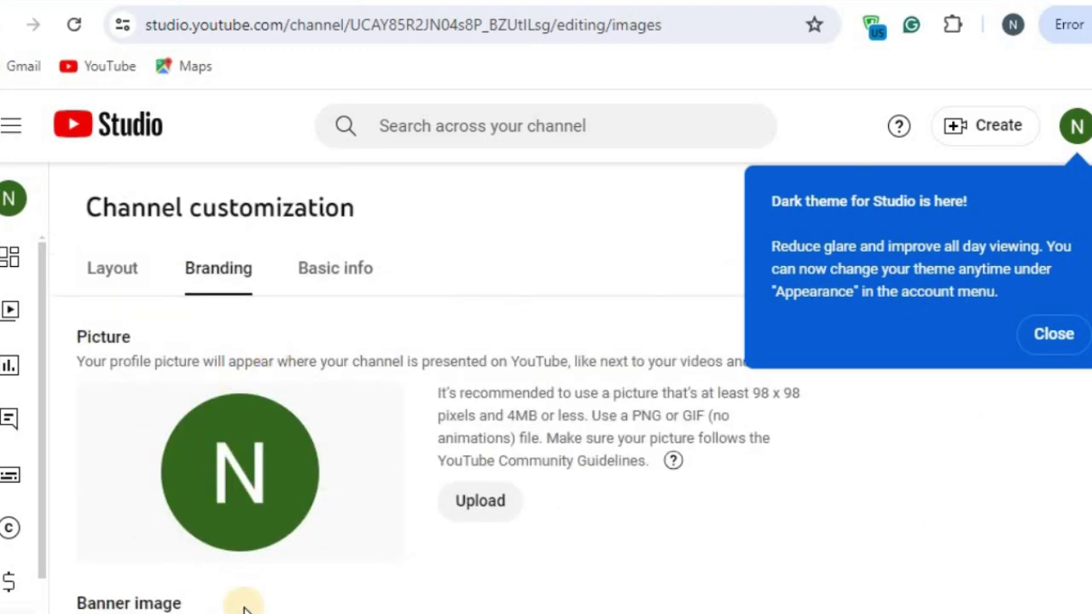
{"action": "scroll", "coordinate": [231, 512], "scroll_direction": "down", "scroll_amount": 4}
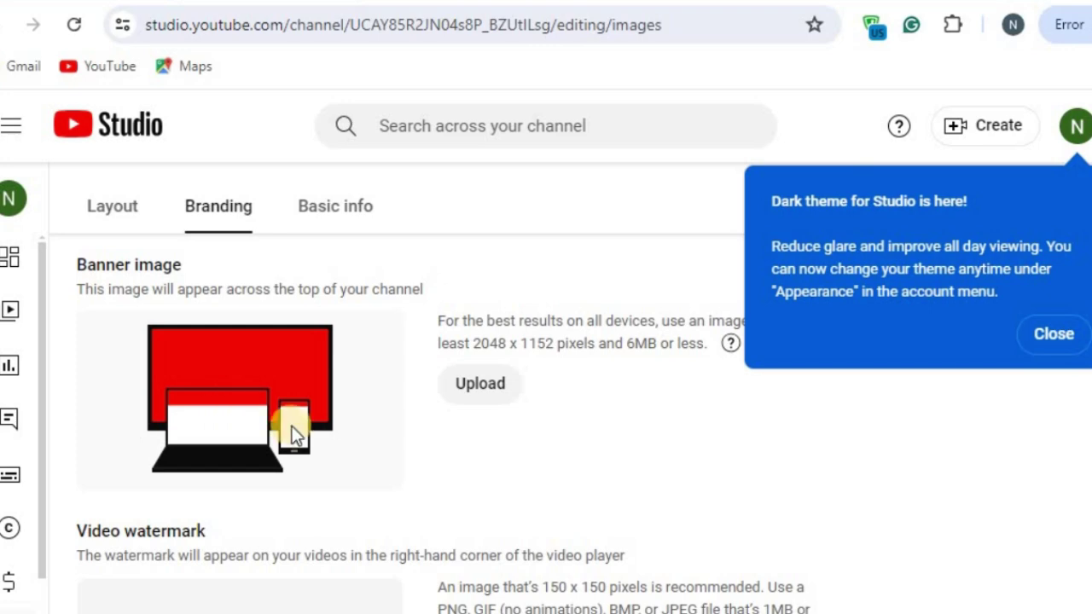
{"action": "scroll", "coordinate": [311, 498], "scroll_direction": "down", "scroll_amount": 1}
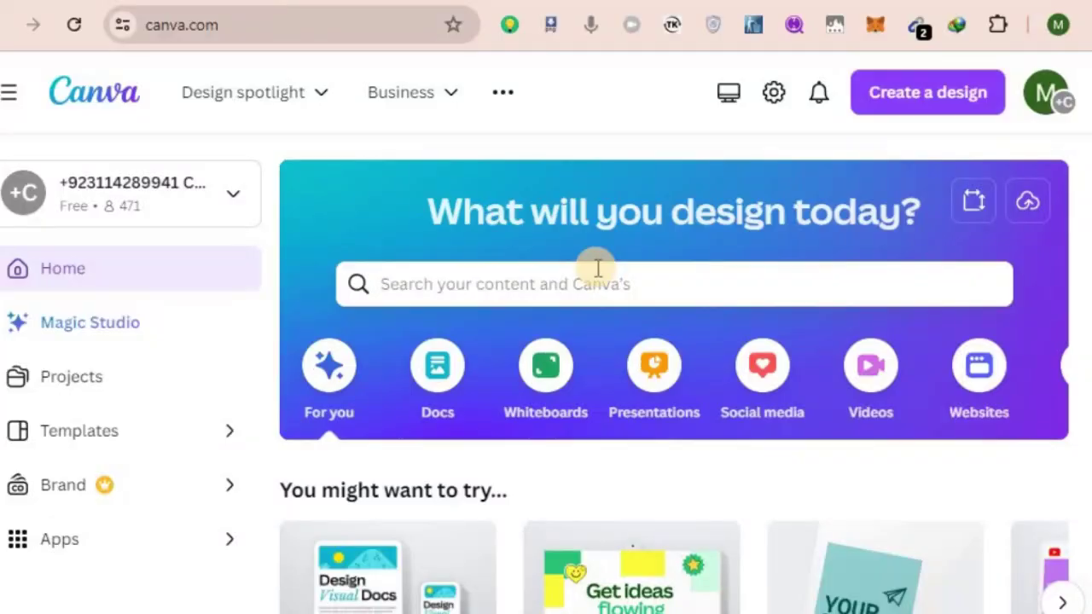
- Switch to Canva and create a new 500 × 500 px Logo design
{"action": "left_click", "coordinate": [894, 95]}
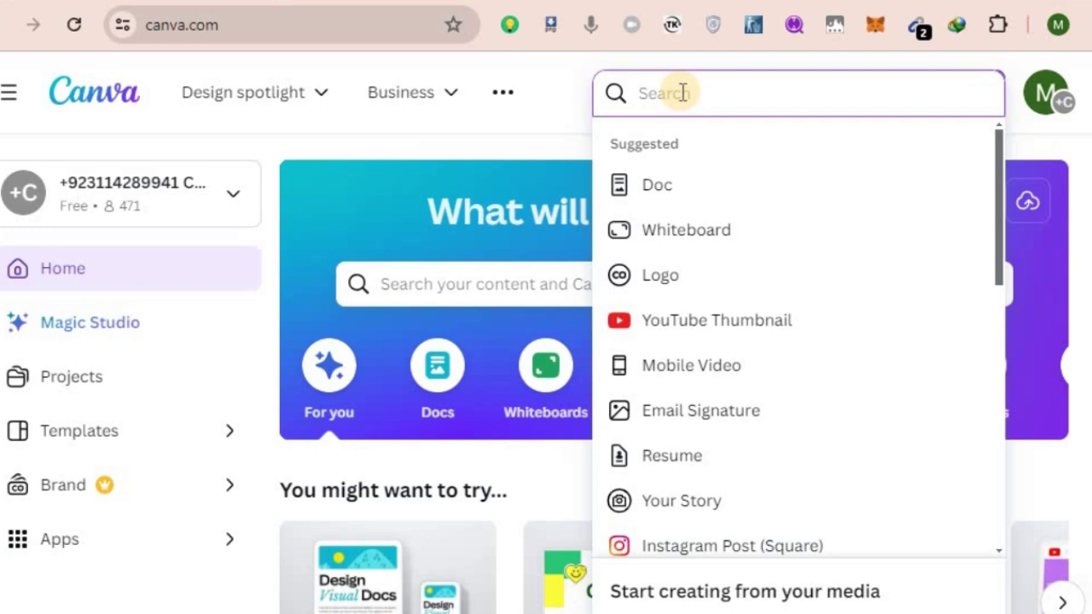
{"action": "type", "text": "logo"}
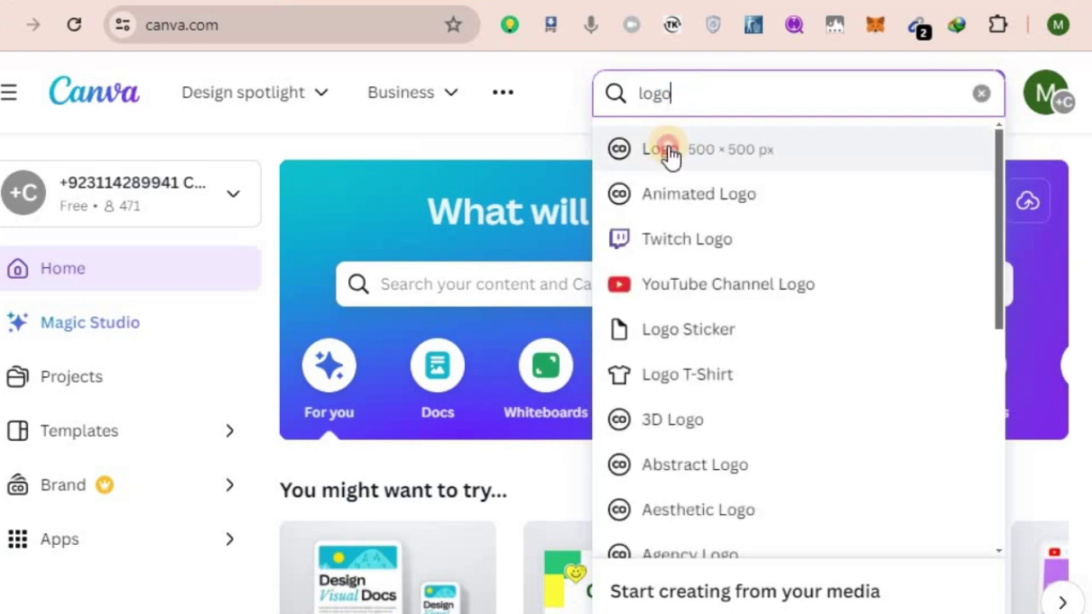
{"action": "left_click", "coordinate": [670, 151]}
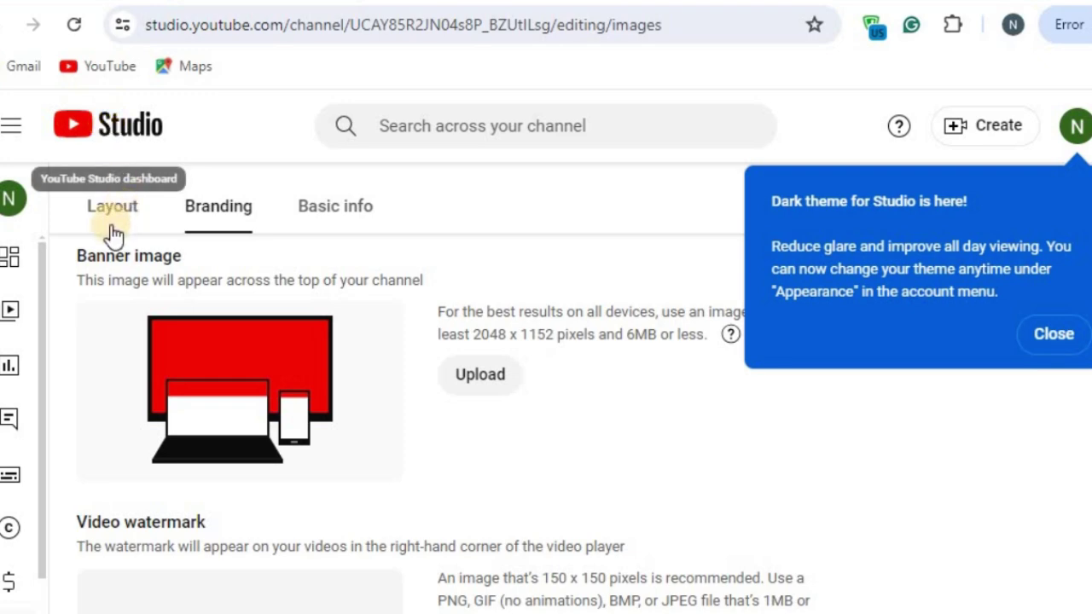
- Switch to YouTube Studio and dismiss the dark theme notice on the channel customization page
{"action": "scroll", "coordinate": [262, 338], "scroll_direction": "up", "scroll_amount": 2}
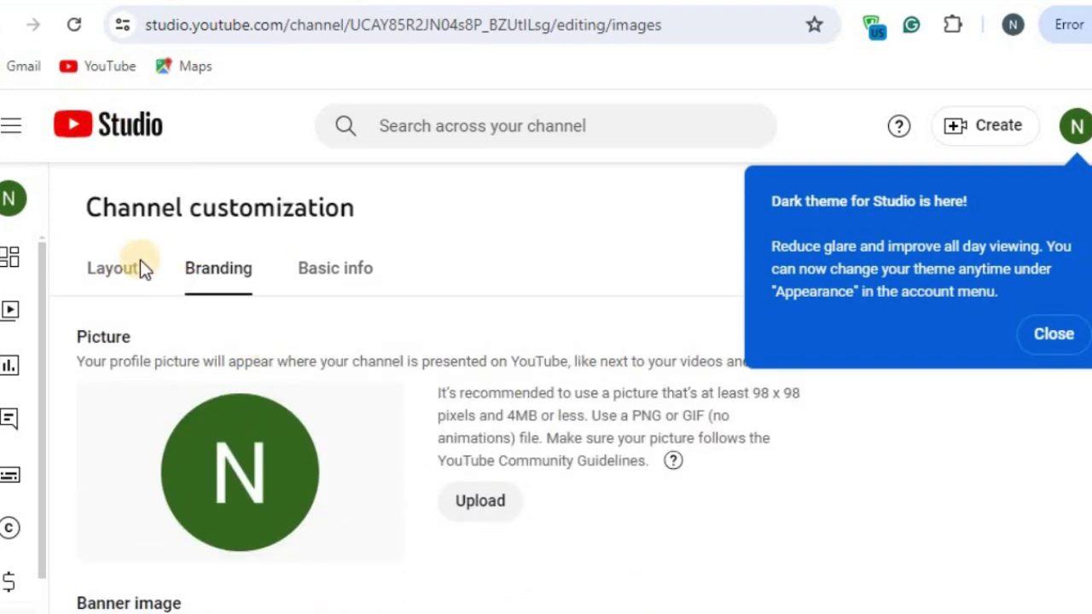
{"action": "left_click", "coordinate": [1033, 347]}
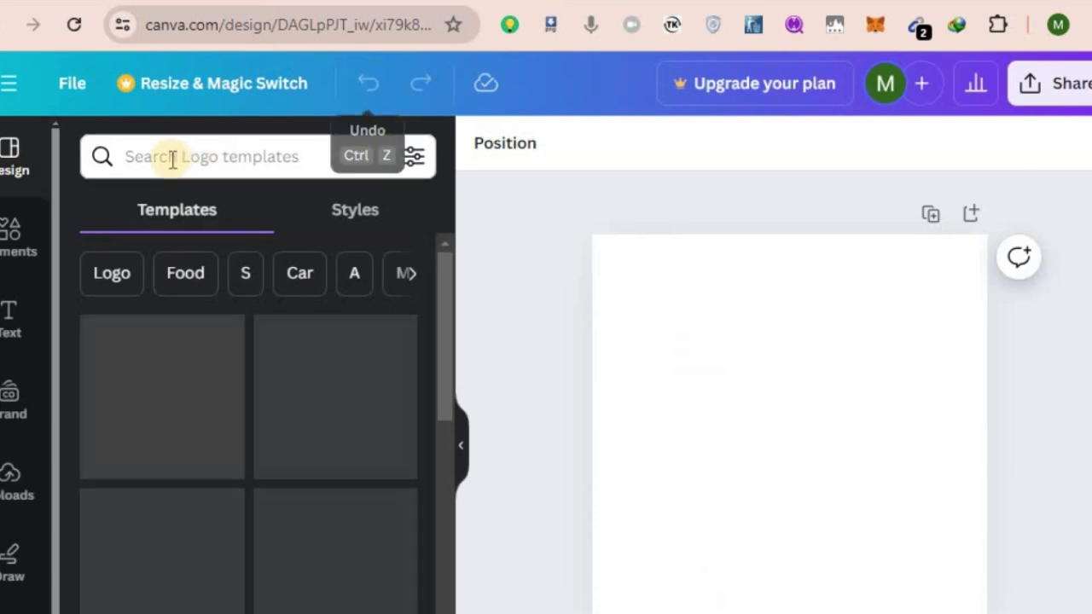
{"action": "left_click", "coordinate": [157, 162]}
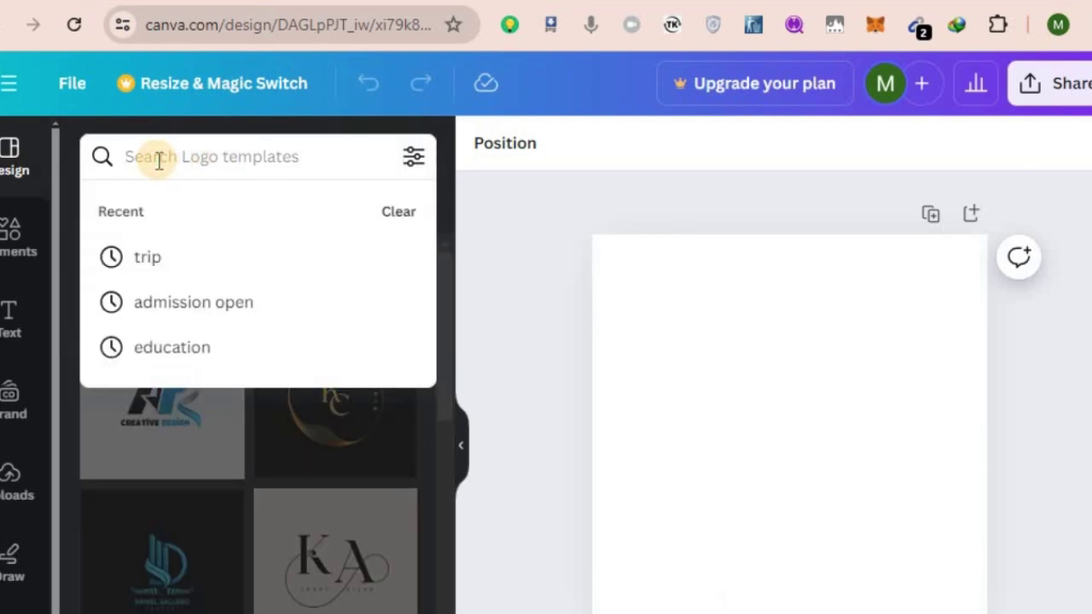
{"action": "type", "text": "ni"}
{"action": "key", "text": "Return"}
{"action": "key", "text": "BackSpace"}
{"action": "key", "text": "BackSpace"}
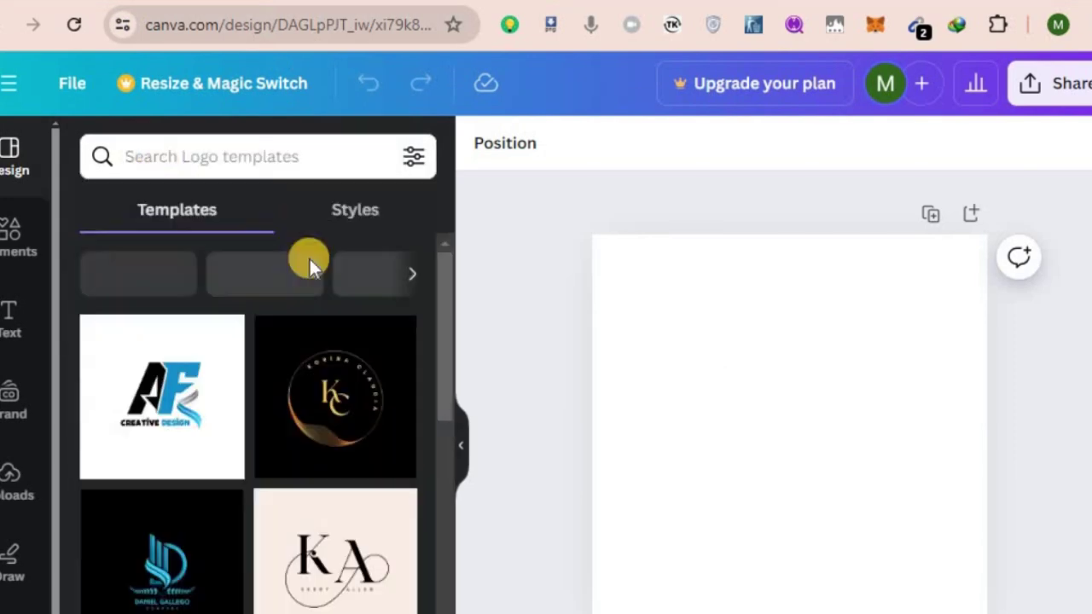
- Apply the dark logo template with the grey and orange BJ monogram to the blank page in Canva
{"action": "scroll", "coordinate": [136, 482], "scroll_direction": "down", "scroll_amount": 5}
{"action": "scroll", "coordinate": [136, 484], "scroll_direction": "down", "scroll_amount": 3}
{"action": "left_click", "coordinate": [127, 463]}
{"action": "left_click", "coordinate": [775, 405]}
- Find an N-shaped frame among the elements and place it above the name text instead of the BJ monogram
{"action": "left_click", "coordinate": [17, 239]}
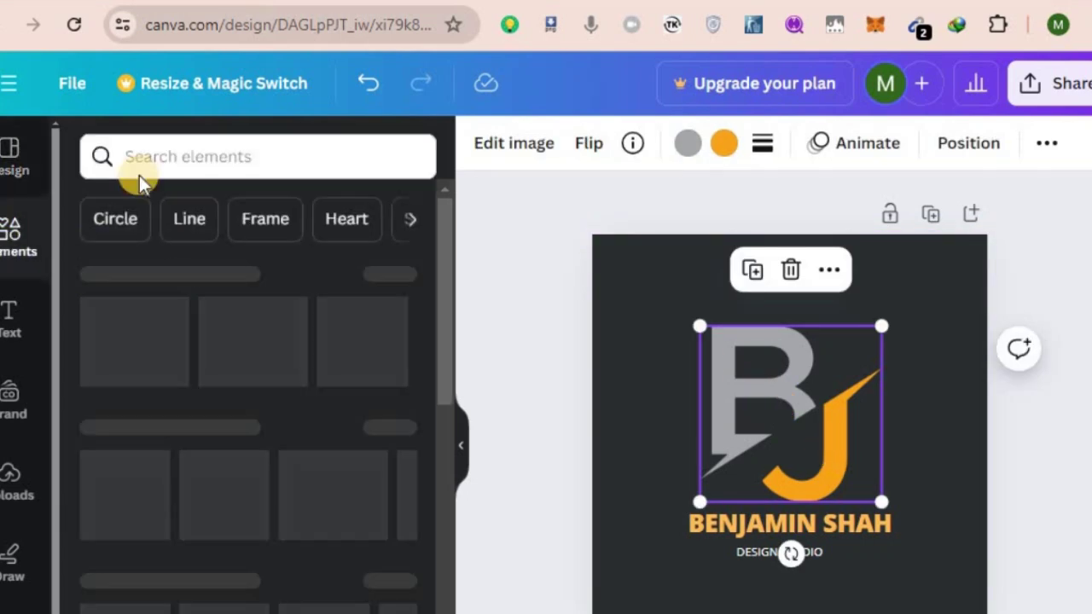
{"action": "left_click", "coordinate": [139, 175]}
{"action": "type", "text": "n"}
{"action": "key", "text": "Return"}
{"action": "left_click", "coordinate": [394, 482]}
{"action": "left_click_drag", "start_coordinate": [222, 341], "coordinate": [734, 412]}
- Find an I-shaped serif frame and place it directly beside the N, aligned to the same height
{"action": "key", "text": "BackSpace"}
{"action": "type", "text": "i"}
{"action": "key", "text": "Return"}
{"action": "left_click_drag", "start_coordinate": [132, 410], "coordinate": [768, 377]}
{"action": "left_click_drag", "start_coordinate": [810, 363], "coordinate": [819, 357]}
{"action": "left_click", "coordinate": [627, 546]}
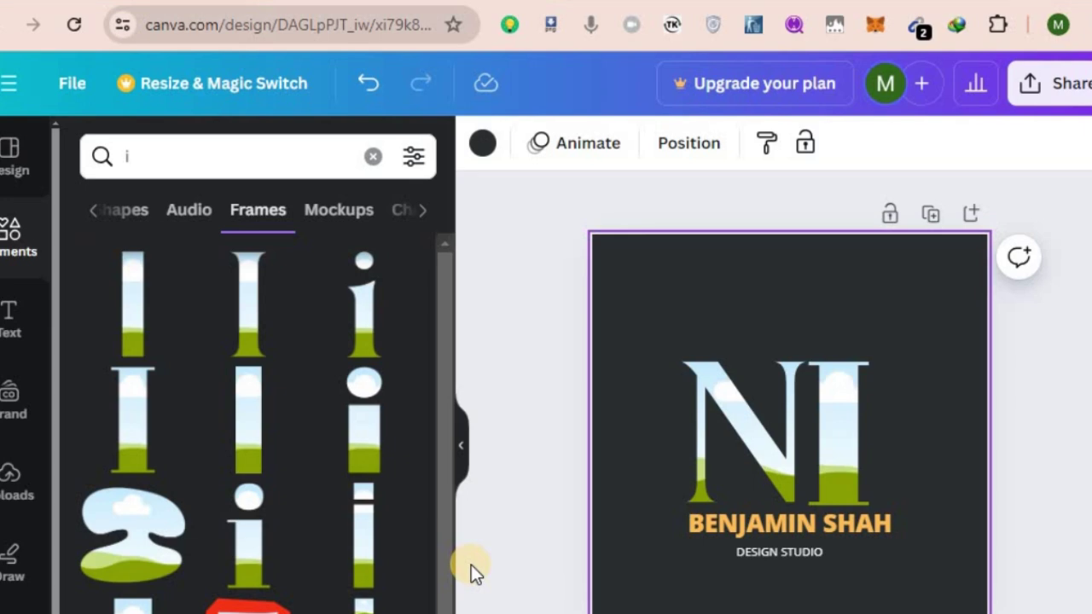
- Search the photos for technology, filling the N frame with blue and pink light streaks and the I frame with the robot photo
{"action": "left_click", "coordinate": [771, 440]}
{"action": "scroll", "coordinate": [246, 478], "scroll_direction": "down", "scroll_amount": 3}
{"action": "left_click", "coordinate": [247, 504]}
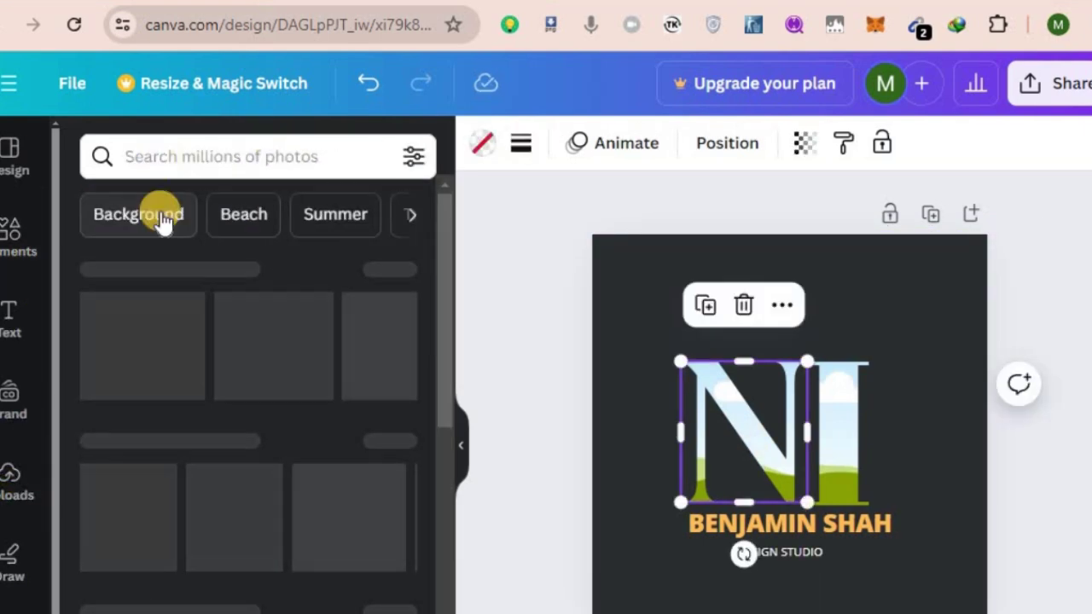
{"action": "left_click", "coordinate": [139, 156]}
{"action": "type", "text": "technology"}
{"action": "key", "text": "Return"}
{"action": "left_click_drag", "start_coordinate": [157, 507], "coordinate": [741, 438]}
{"action": "scroll", "coordinate": [248, 384], "scroll_direction": "down", "scroll_amount": 2}
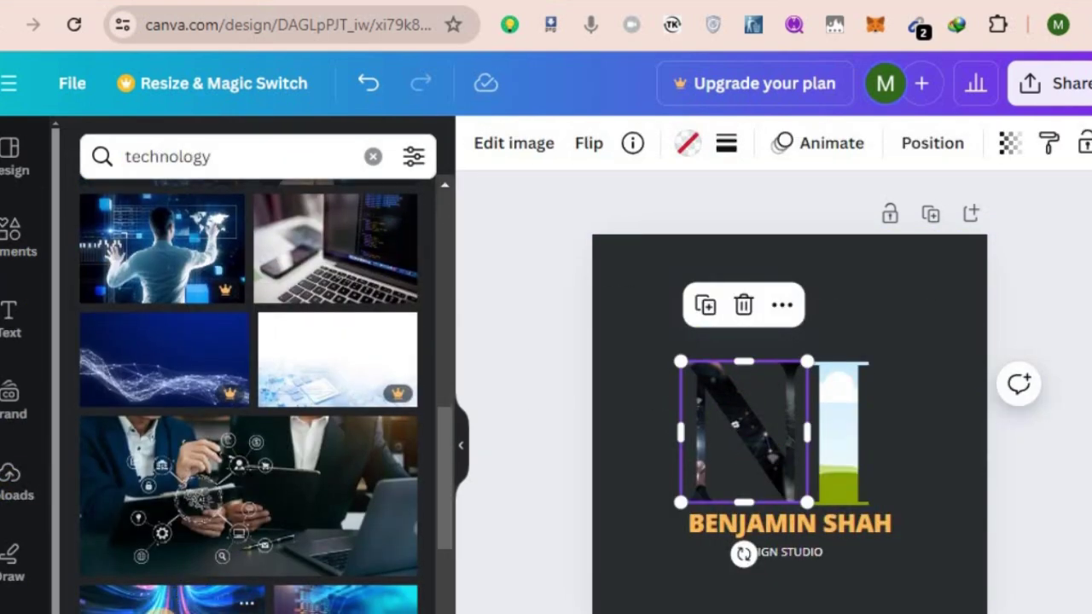
{"action": "scroll", "coordinate": [182, 450], "scroll_direction": "down", "scroll_amount": 10}
{"action": "left_click_drag", "start_coordinate": [154, 442], "coordinate": [841, 431]}
- Replace the logo's name text with NADI INFO PULSE and delete the DESIGN STUDIO tagline below it
{"action": "double_click", "coordinate": [735, 522]}
{"action": "type", "text": "NADI INFO"}
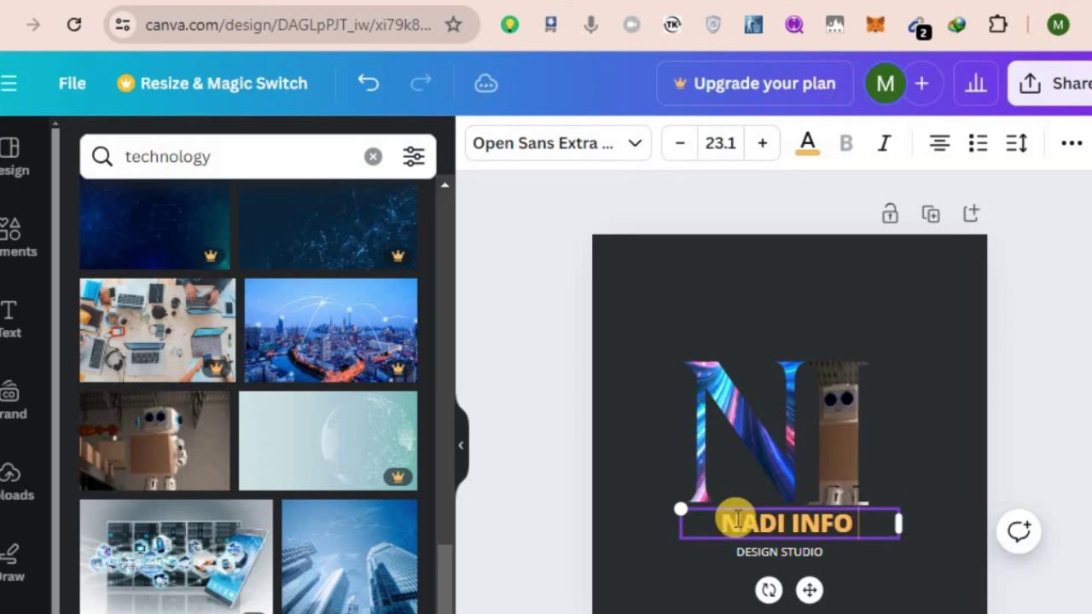
{"action": "type", "text": " PULSE"}
{"action": "left_click", "coordinate": [739, 585]}
{"action": "key", "text": "Delete"}
{"action": "left_click", "coordinate": [763, 414]}
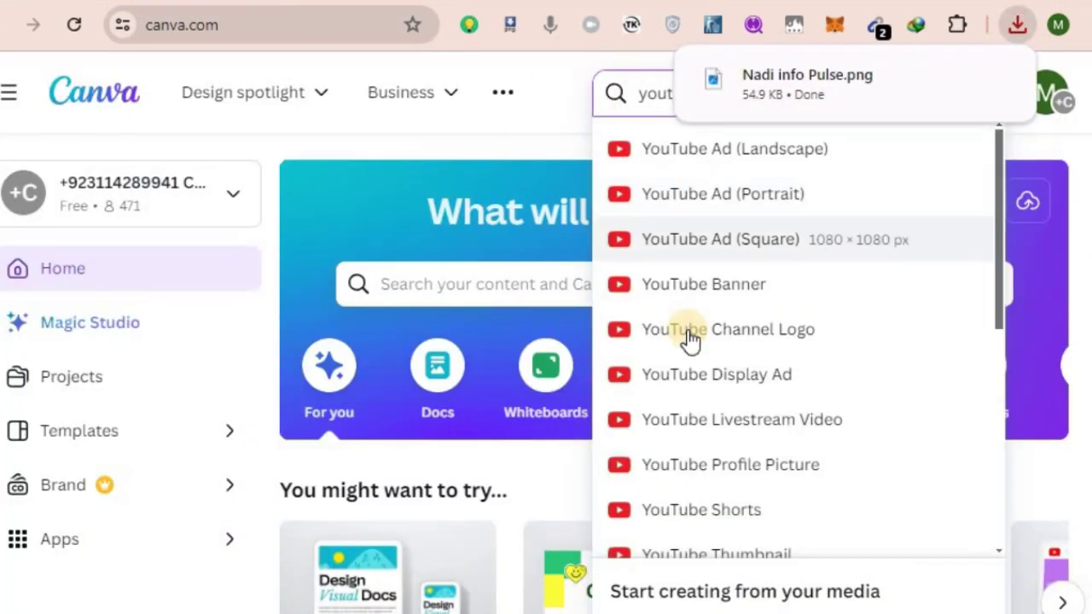
- Create a 2560 × 1440 px YouTube banner design and apply the black, white, gray and red running coach template
{"action": "type", "text": "ch"}
{"action": "left_click", "coordinate": [709, 148]}
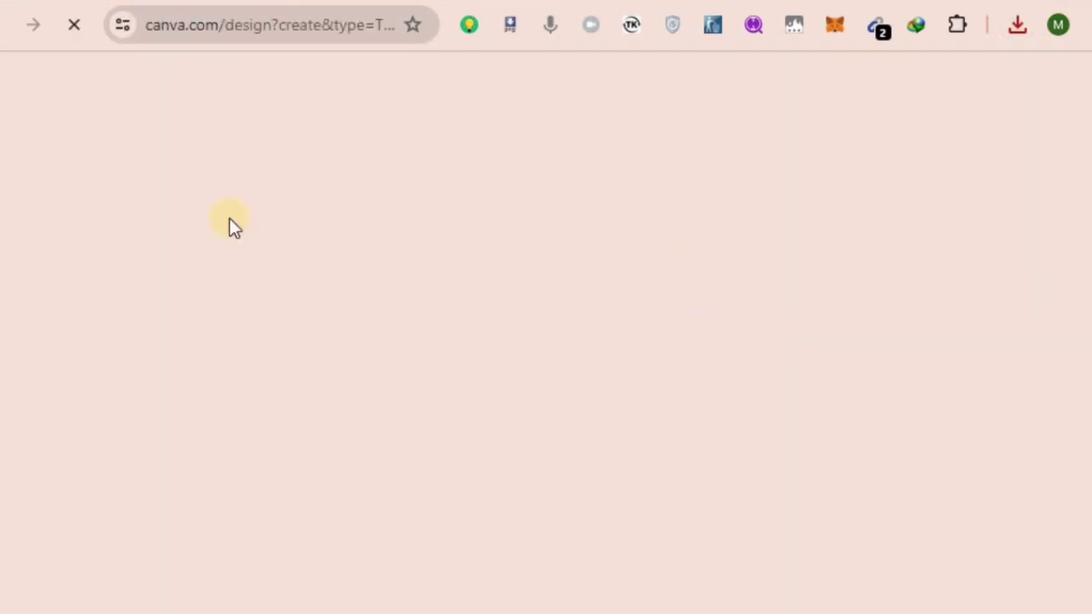
{"action": "scroll", "coordinate": [397, 429], "scroll_direction": "down", "scroll_amount": 5}
{"action": "left_click", "coordinate": [393, 522]}
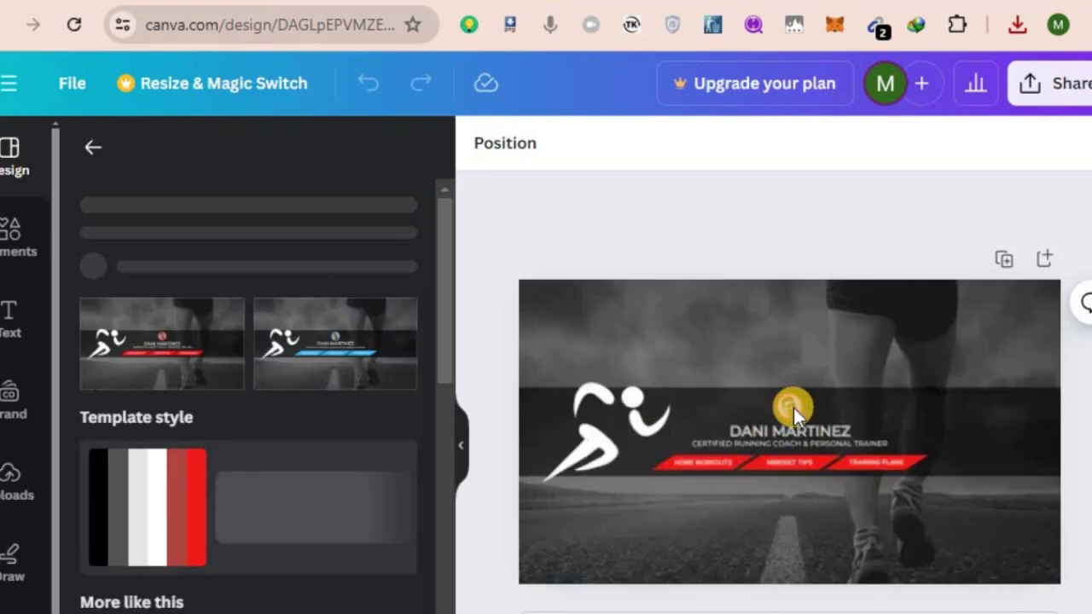
- Set the headline to NADI INFO PULSE on a plain black background without the emblem, and download the banner as PNG
{"action": "left_click", "coordinate": [789, 409]}
{"action": "double_click", "coordinate": [758, 430]}
{"action": "type", "text": "NADI INFO"}
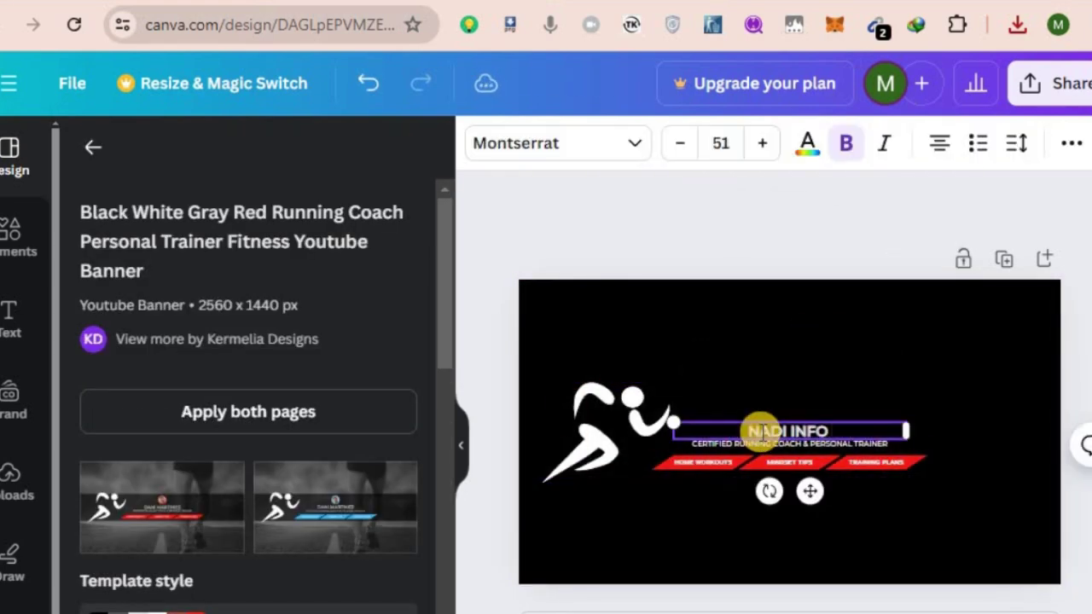
{"action": "type", "text": " PULSE"}
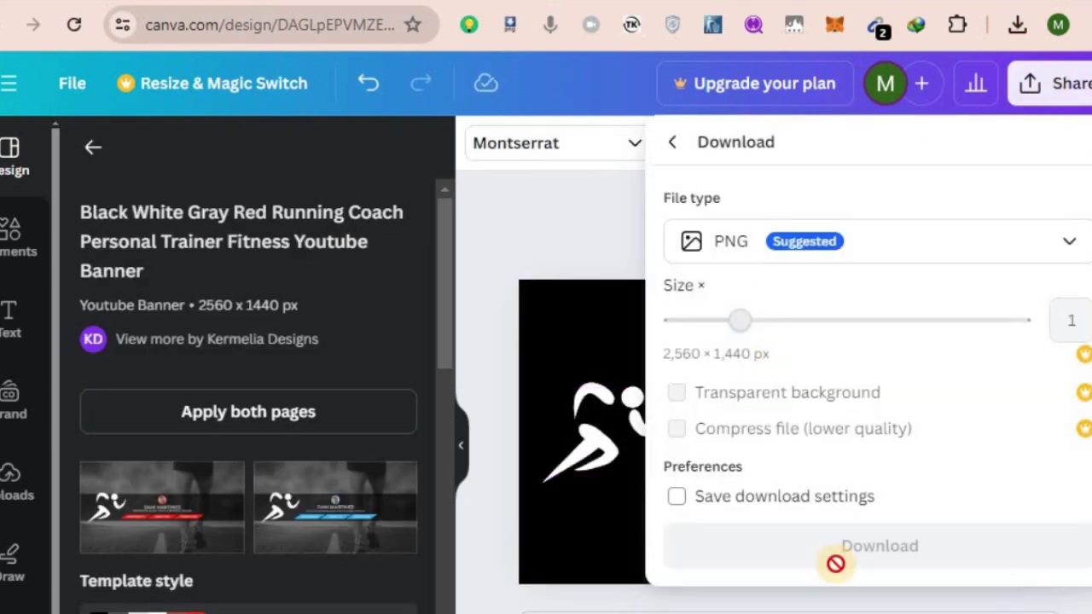
{"action": "key", "text": "ctrl+t"}
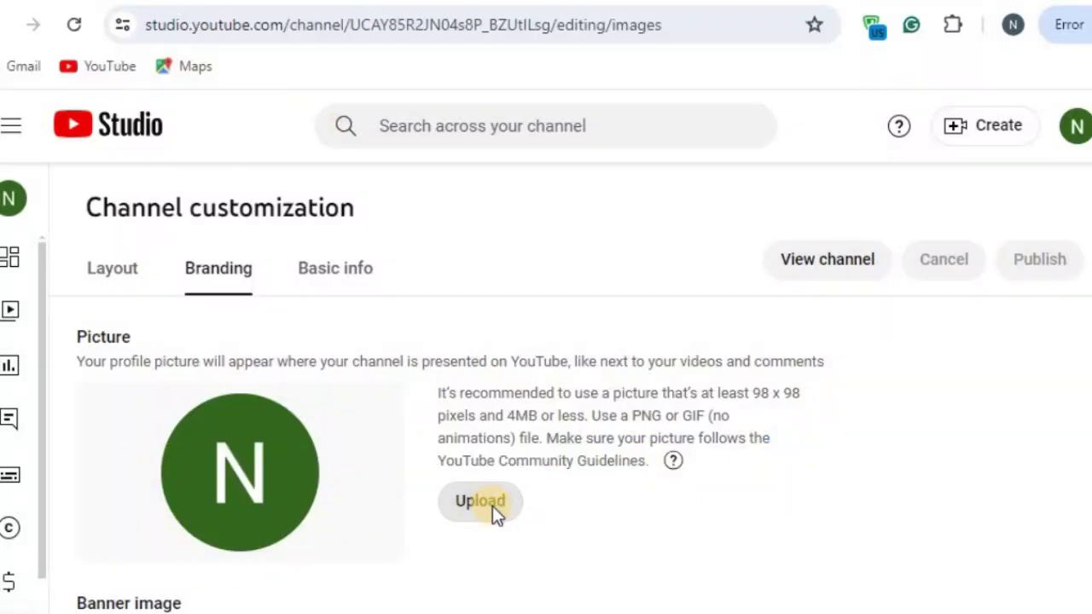
- Switch to YouTube Studio and upload Nadi info Pulse.png as the channel's profile picture, keeping the full image in the crop
{"action": "left_click", "coordinate": [492, 506]}
{"action": "scroll", "coordinate": [214, 188], "scroll_direction": "up", "scroll_amount": 10}
{"action": "left_click", "coordinate": [349, 181]}
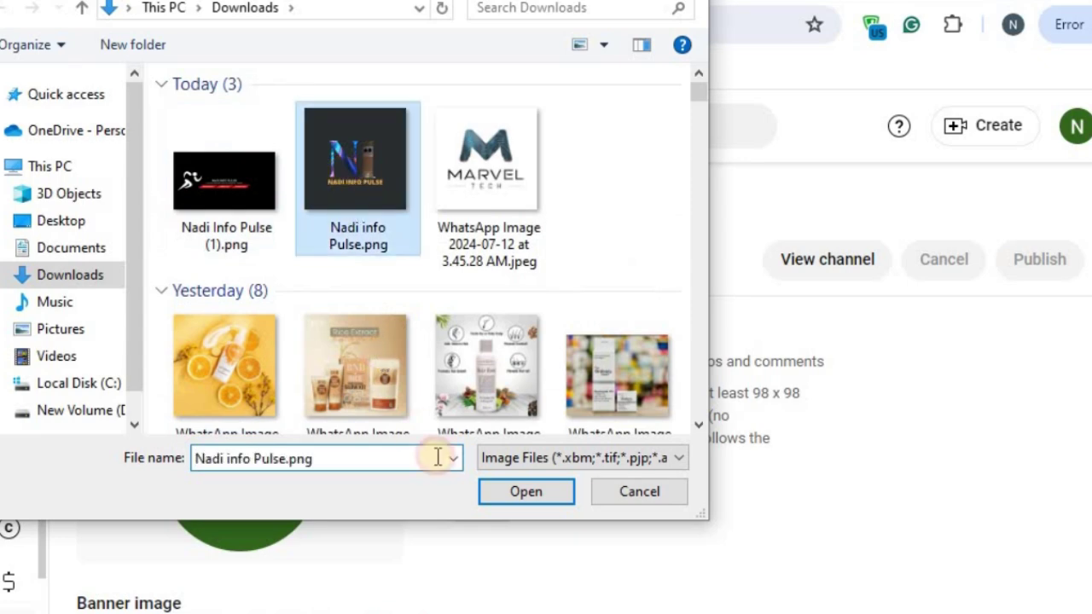
{"action": "left_click", "coordinate": [504, 503]}
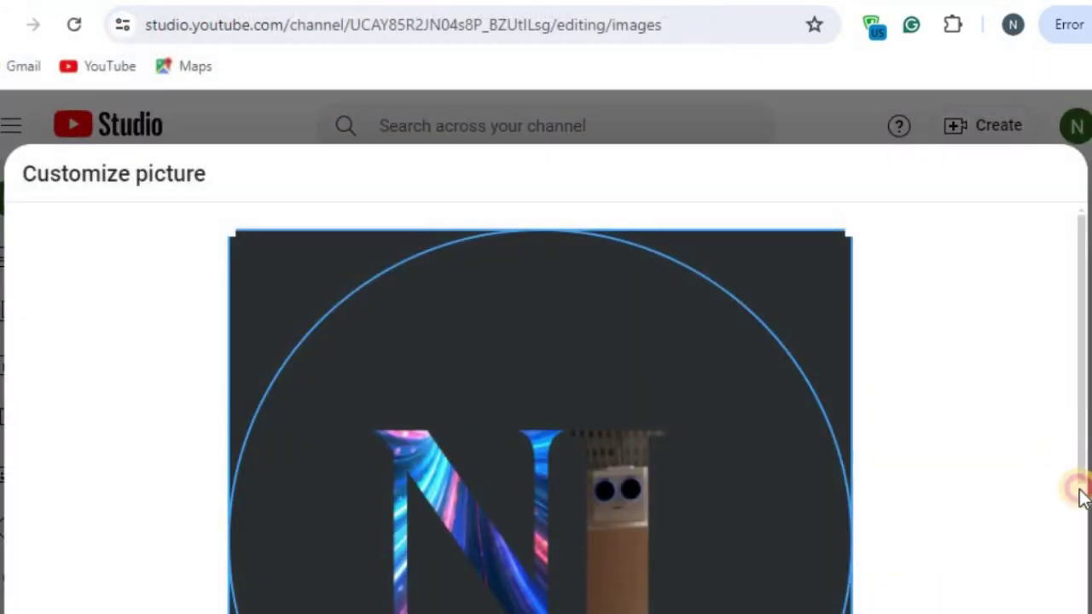
{"action": "left_click_drag", "start_coordinate": [1079, 497], "coordinate": [1073, 541]}
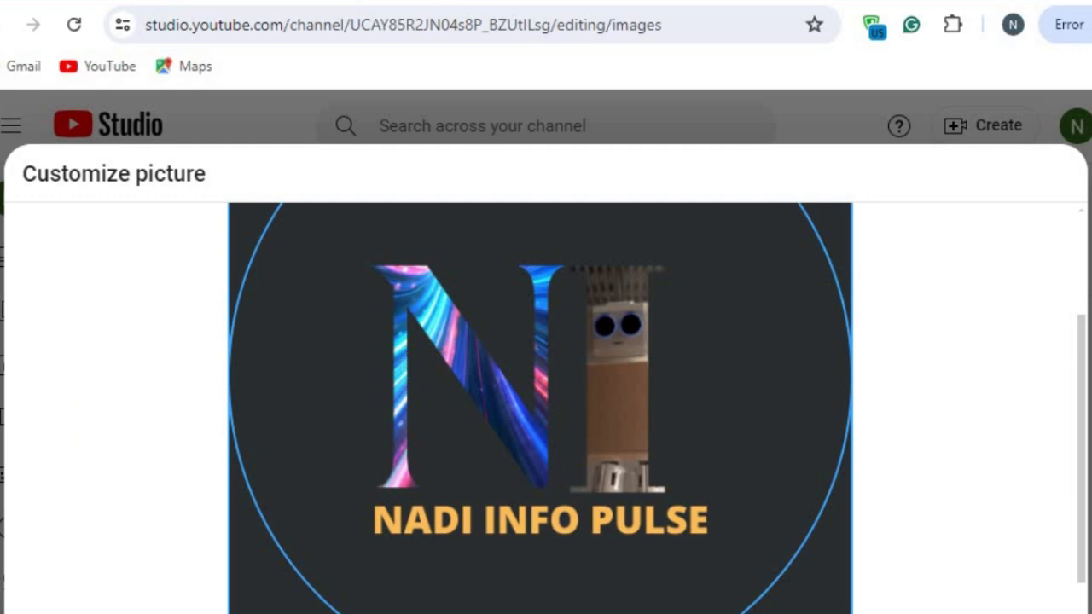
{"action": "left_click", "coordinate": [867, 611]}
- Upload Nadi Info Pulse (1).png as the channel's banner image
{"action": "scroll", "coordinate": [222, 439], "scroll_direction": "down", "scroll_amount": 4}
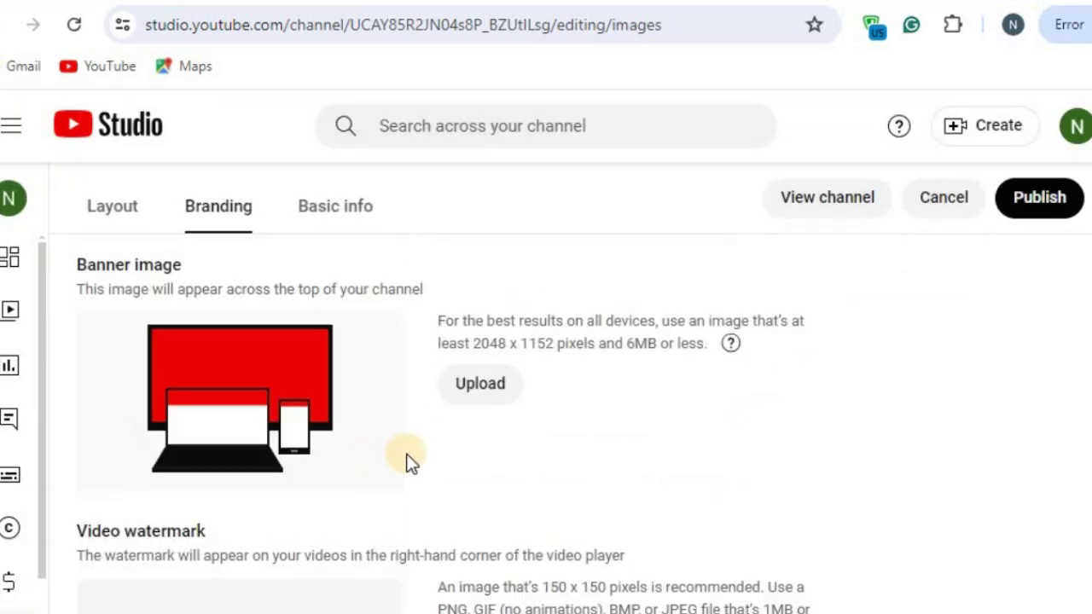
{"action": "left_click", "coordinate": [466, 391]}
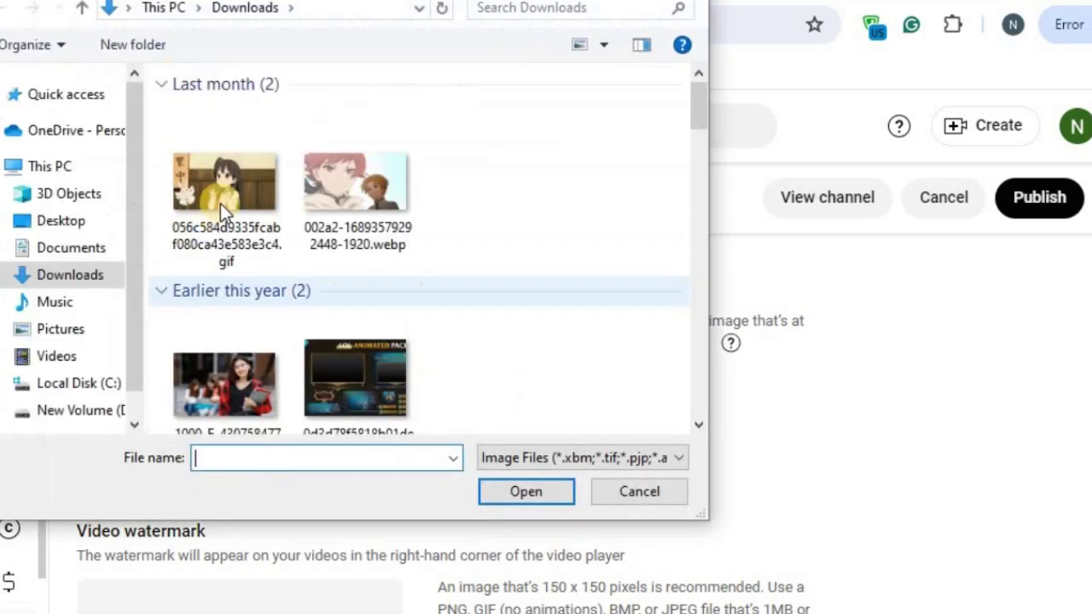
{"action": "left_click", "coordinate": [229, 162]}
{"action": "left_click", "coordinate": [520, 494]}
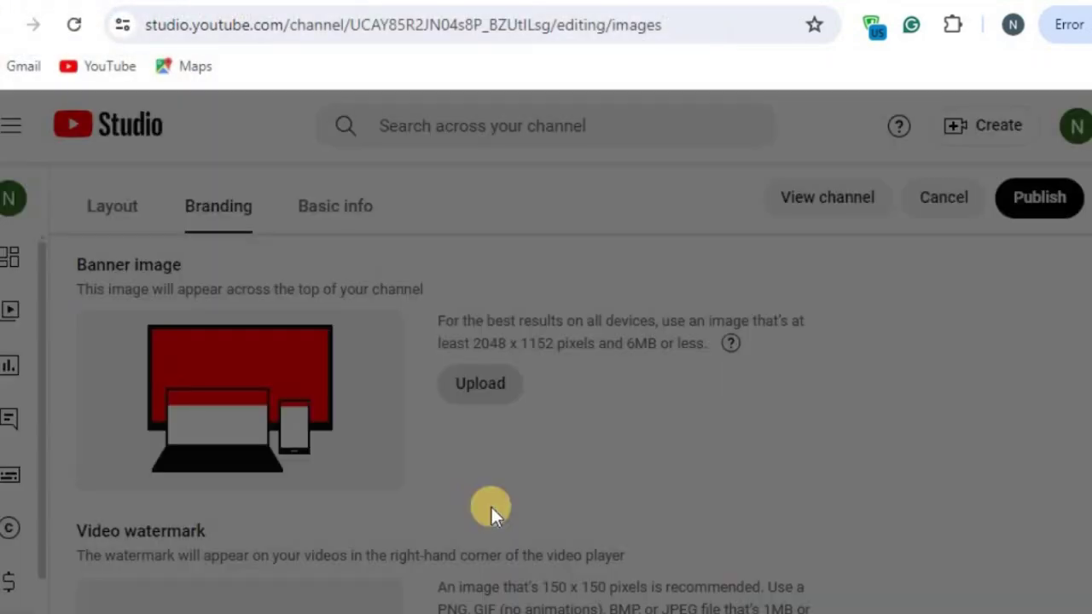
{"action": "scroll", "coordinate": [310, 325], "scroll_direction": "down", "scroll_amount": 3}
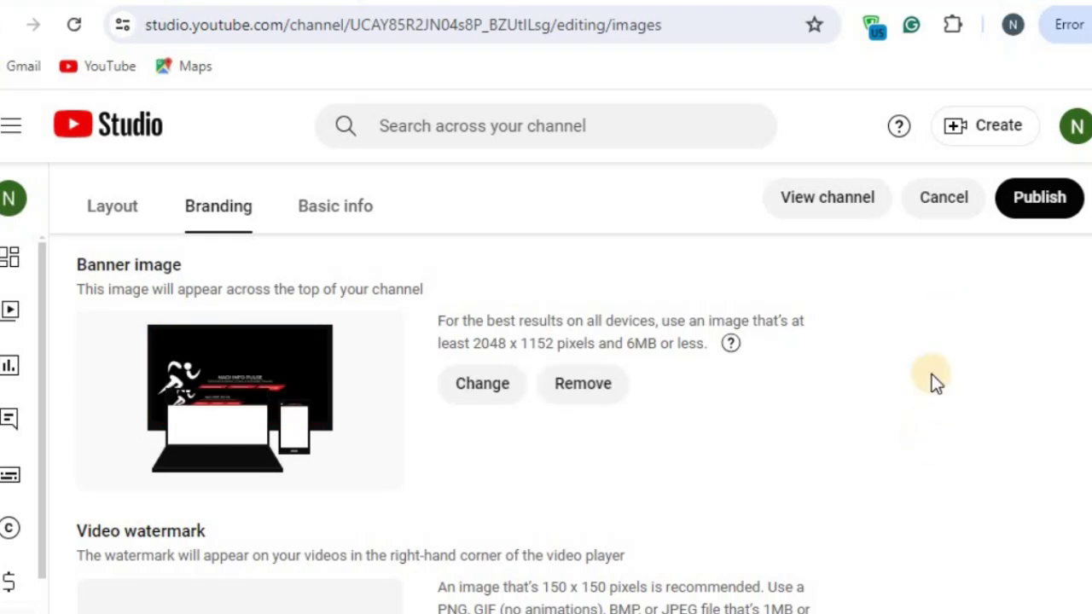
- Publish the uploaded profile picture and banner, and open the description field in the channel's basic info
{"action": "left_click", "coordinate": [1041, 200]}
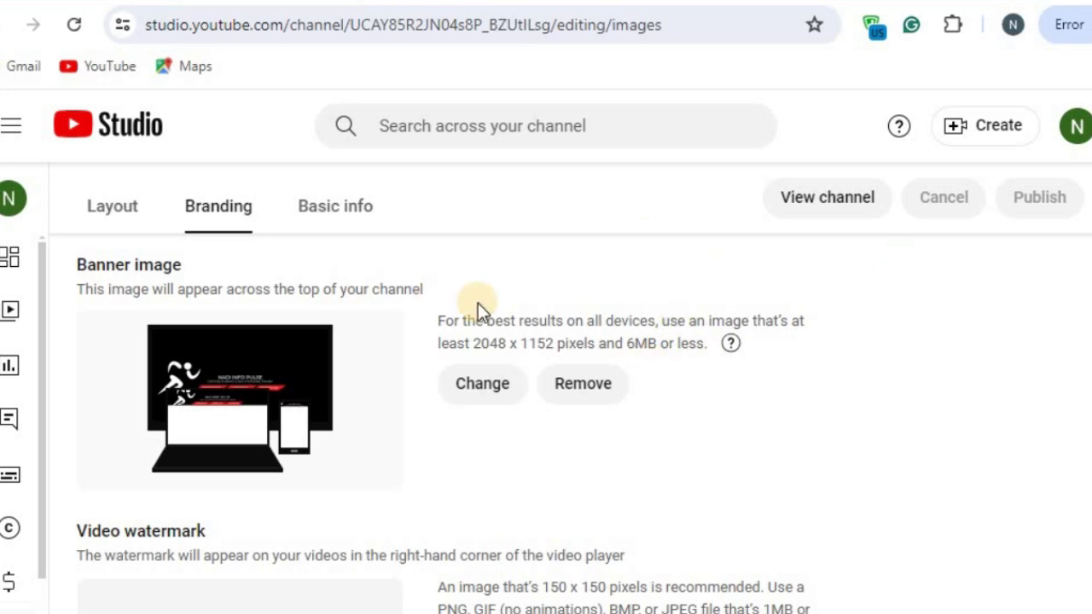
{"action": "left_click", "coordinate": [325, 212]}
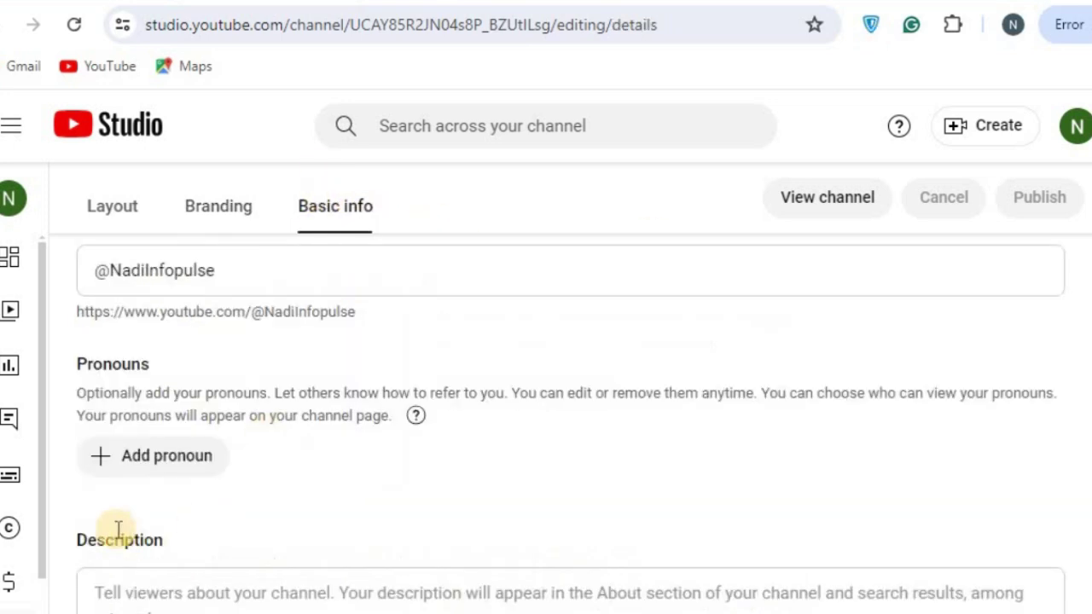
{"action": "left_click", "coordinate": [92, 595]}
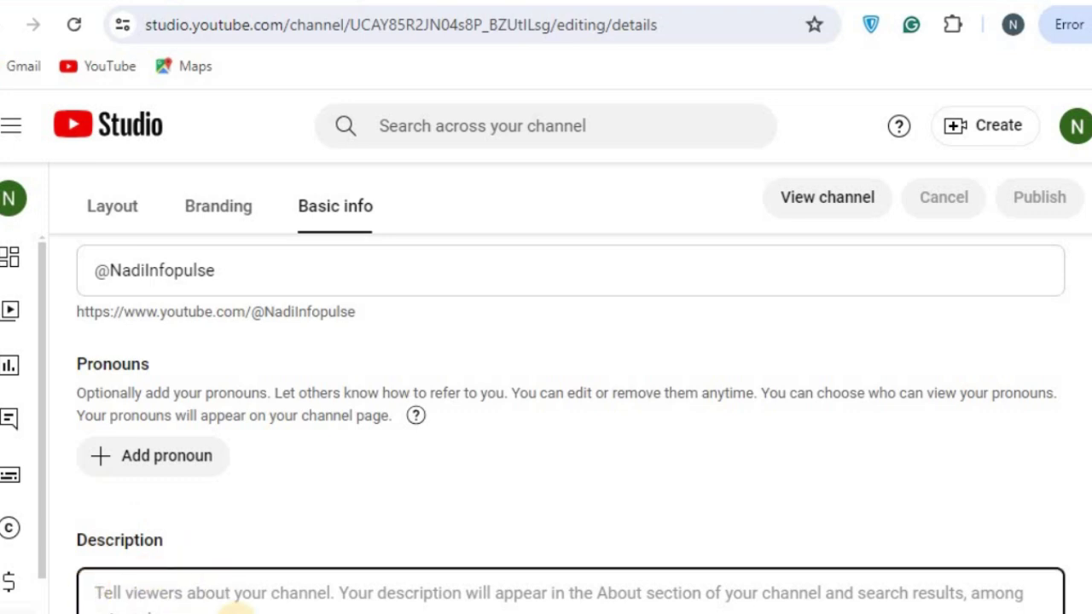
- Examine the channel's name, handle, pronouns, URL and links settings, and return to the description field
{"action": "scroll", "coordinate": [231, 611], "scroll_direction": "down", "scroll_amount": 6}
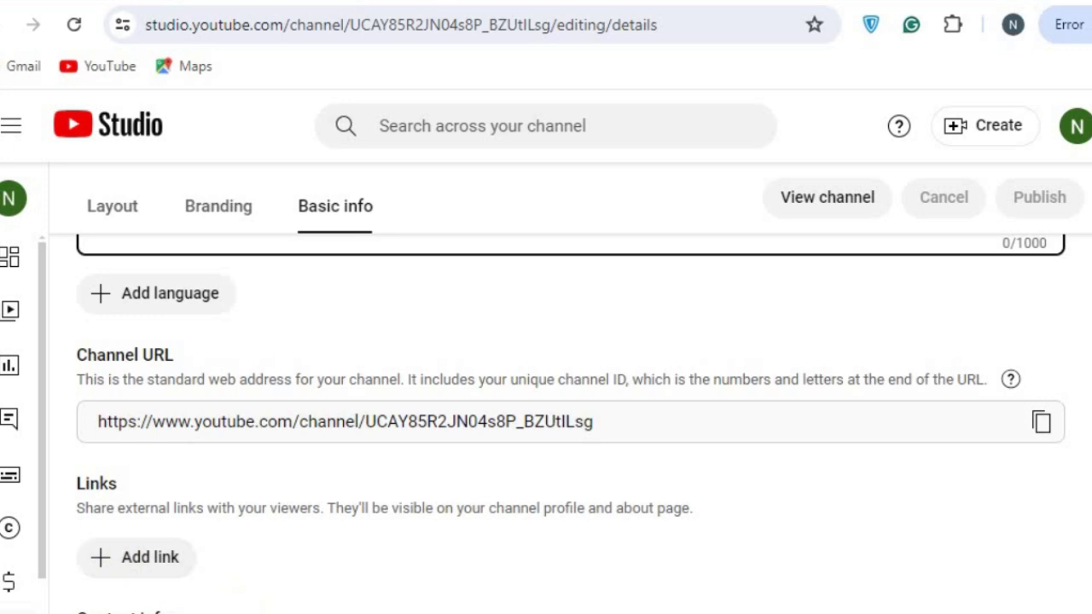
{"action": "scroll", "coordinate": [322, 561], "scroll_direction": "up", "scroll_amount": 8}
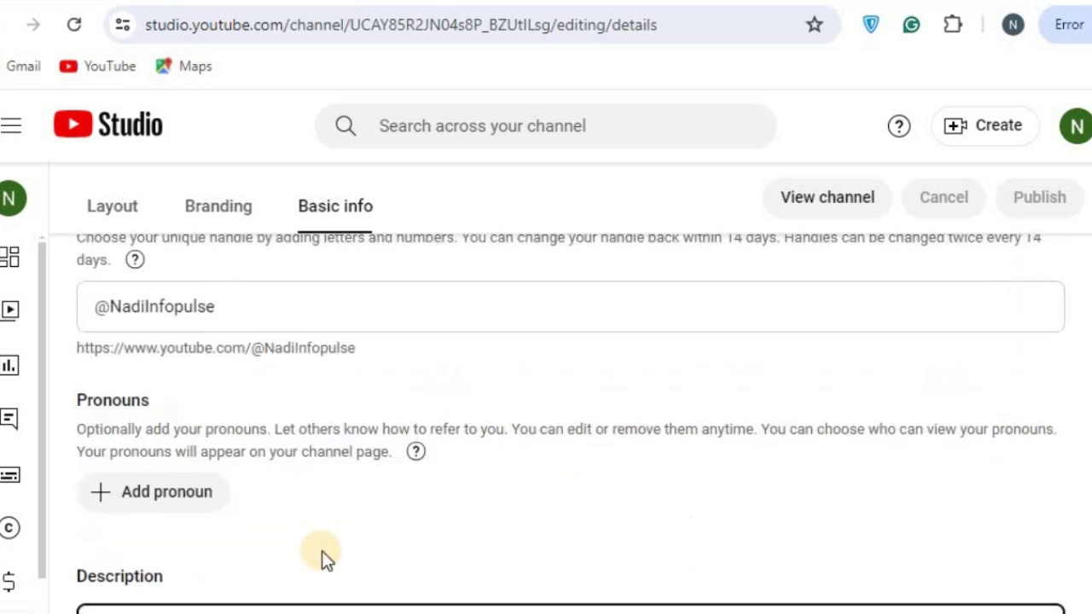
{"action": "left_click_drag", "start_coordinate": [238, 399], "coordinate": [83, 403]}
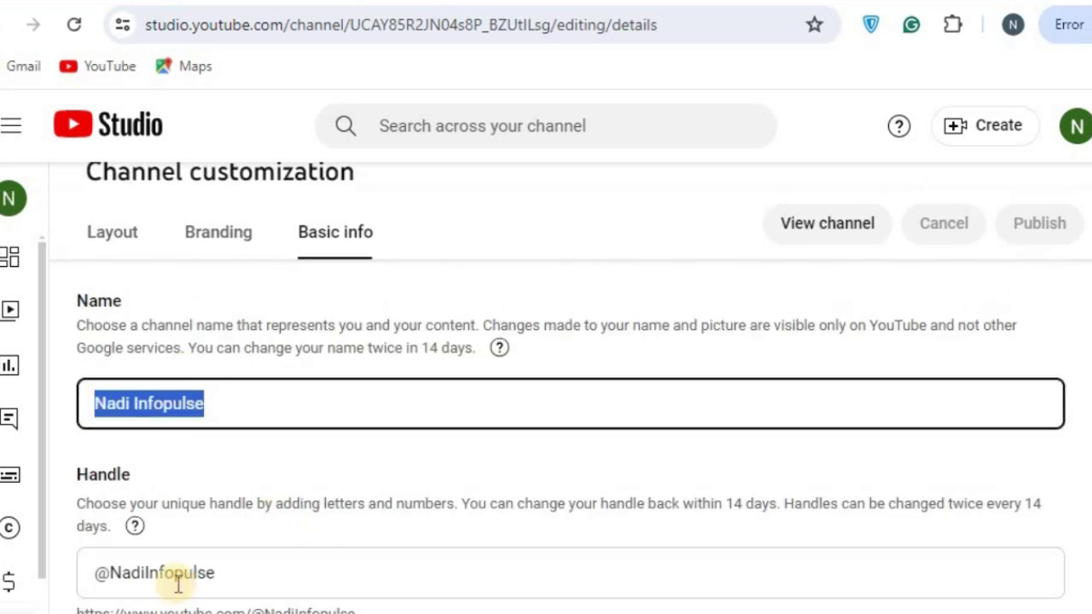
{"action": "left_click_drag", "start_coordinate": [231, 585], "coordinate": [102, 573]}
{"action": "scroll", "coordinate": [546, 384], "scroll_direction": "down", "scroll_amount": 3}
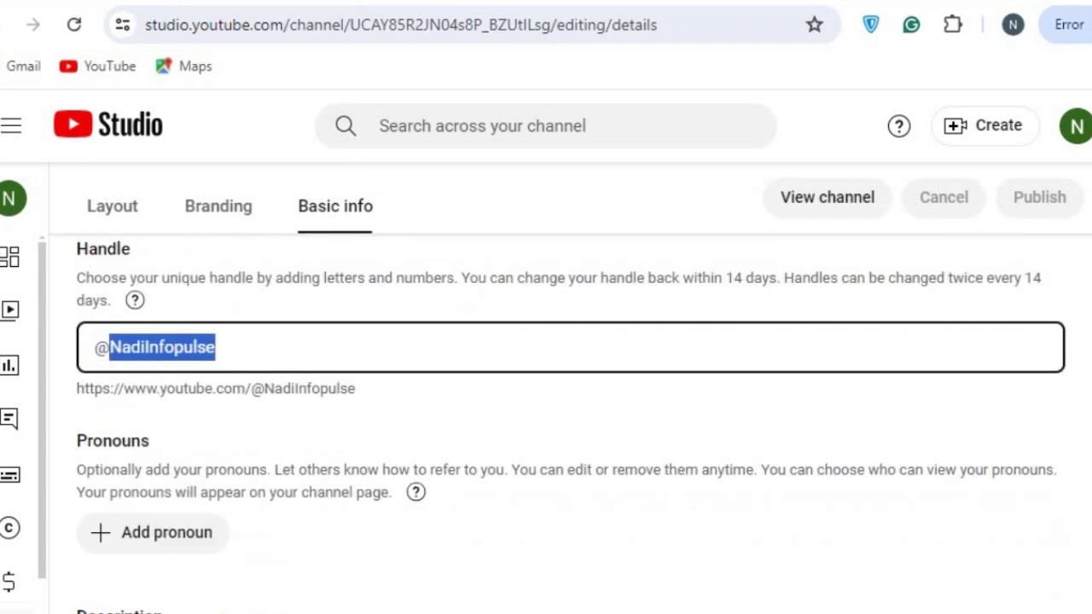
{"action": "scroll", "coordinate": [162, 599], "scroll_direction": "down", "scroll_amount": 2}
{"action": "left_click", "coordinate": [162, 603]}
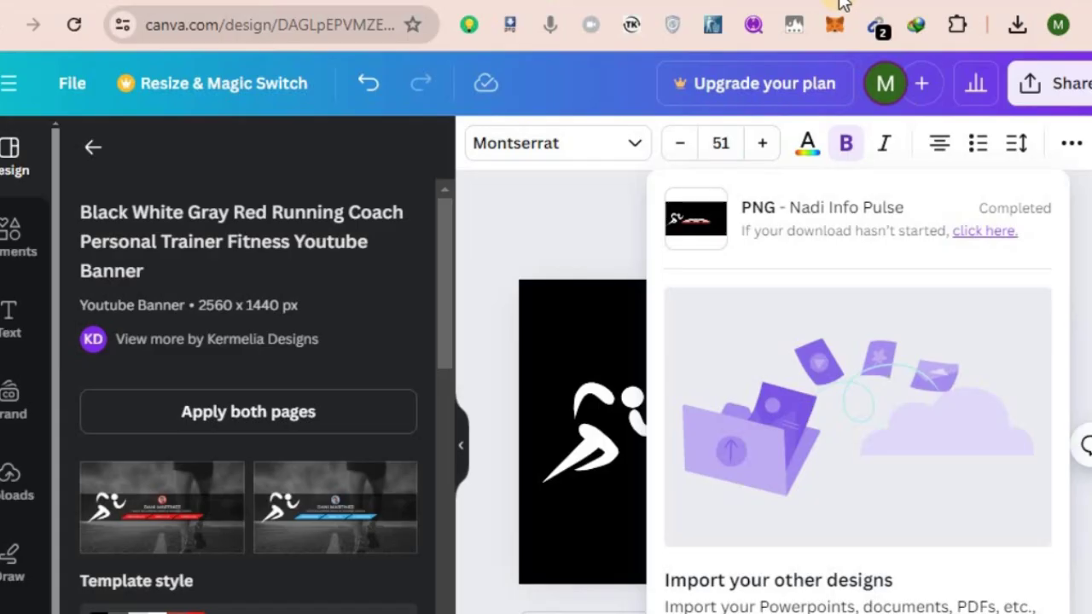
- Open ChatGPT in a new browser tab and request a description for the Nadi Info Pulse channel
{"action": "key", "text": "ctrl+t"}
{"action": "type", "text": "ch"}
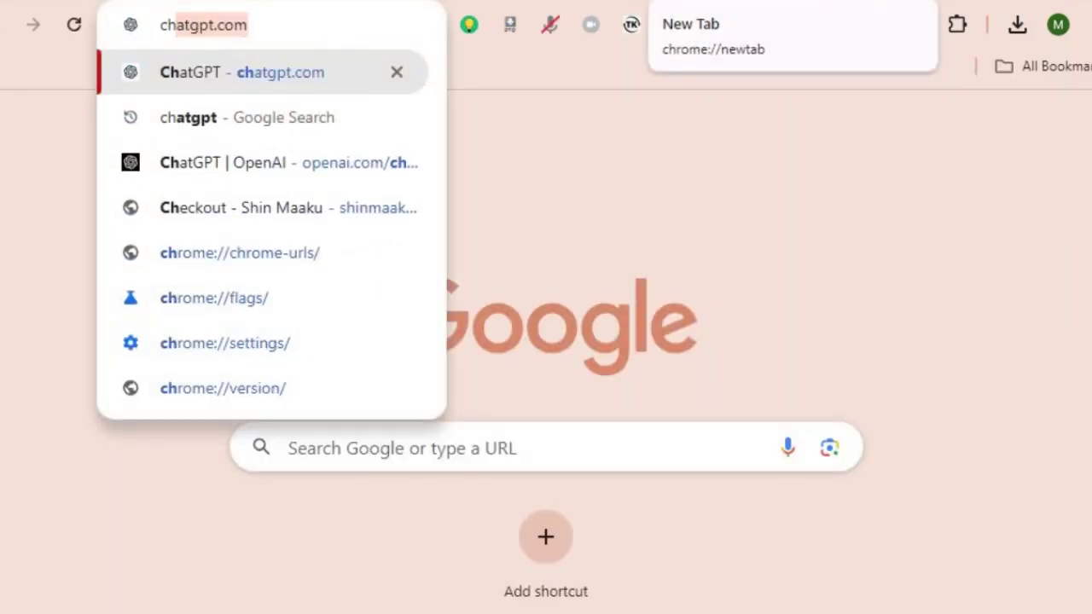
{"action": "key", "text": "Return"}
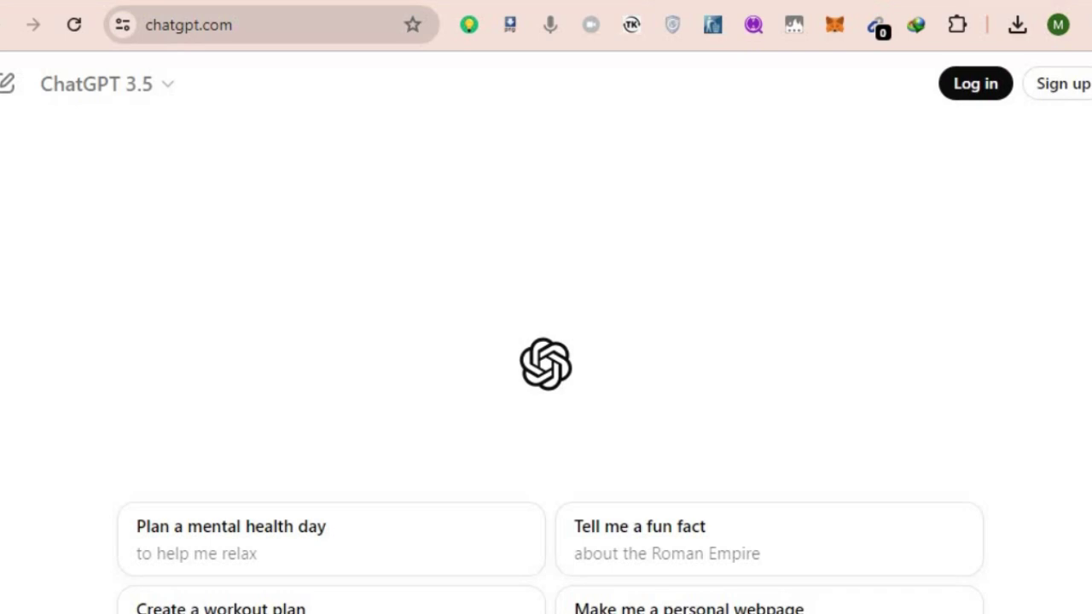
{"action": "key", "text": "Return"}
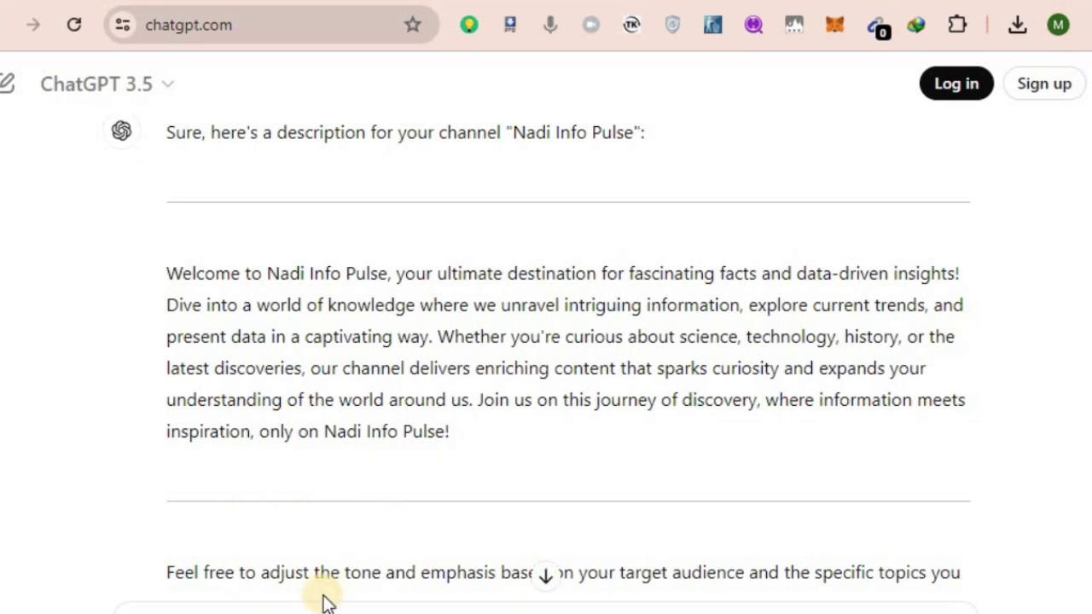
- Copy the generated welcome paragraph and paste it into the channel's description in YouTube Studio
{"action": "left_click_drag", "start_coordinate": [478, 442], "coordinate": [160, 266]}
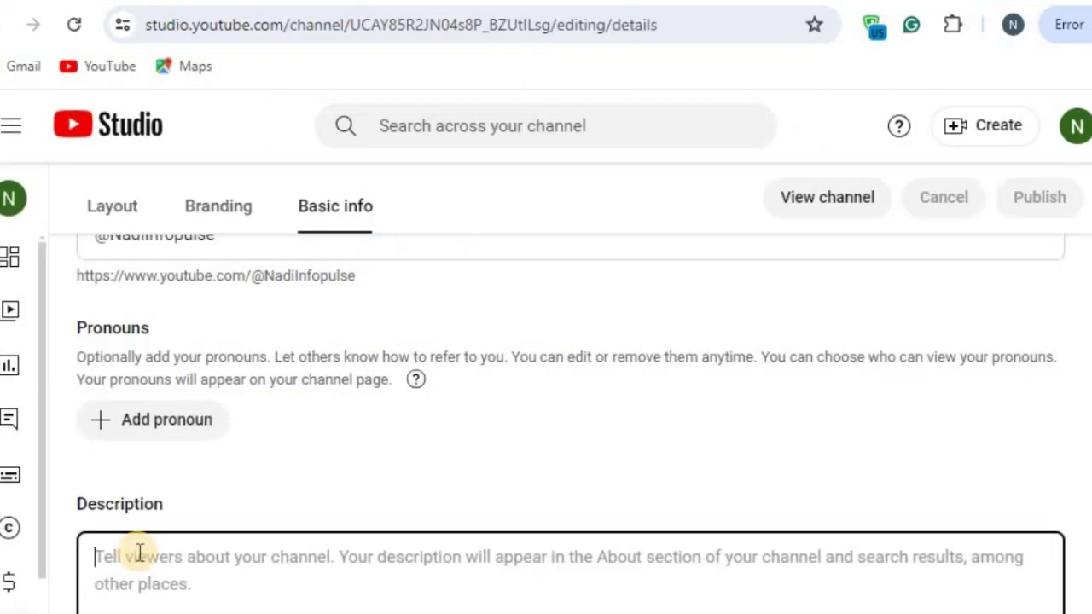
{"action": "key", "text": "ctrl+v"}
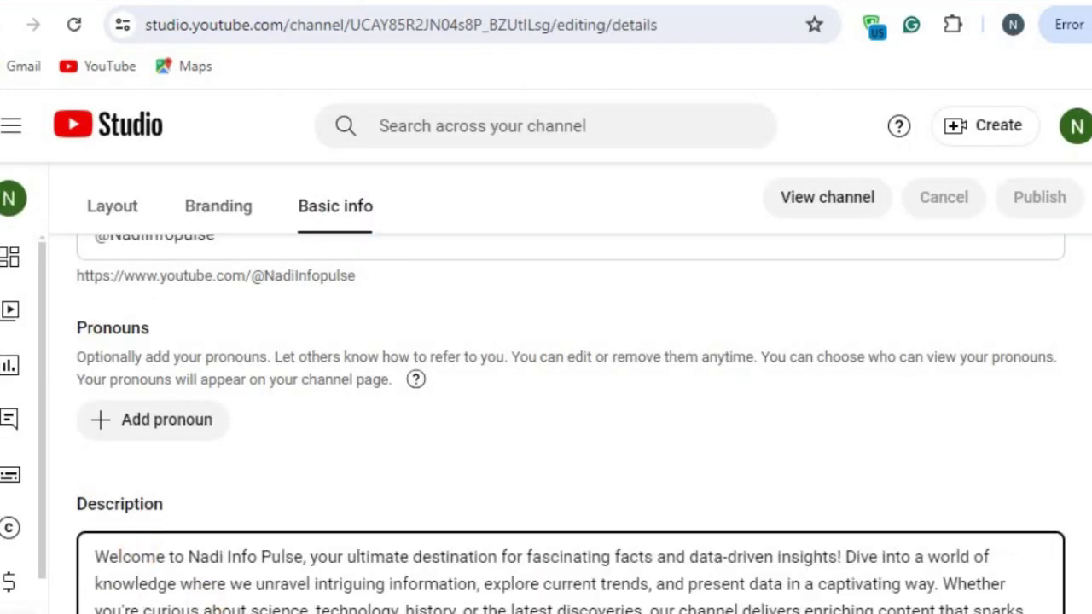
{"action": "scroll", "coordinate": [764, 409], "scroll_direction": "up", "scroll_amount": 4}
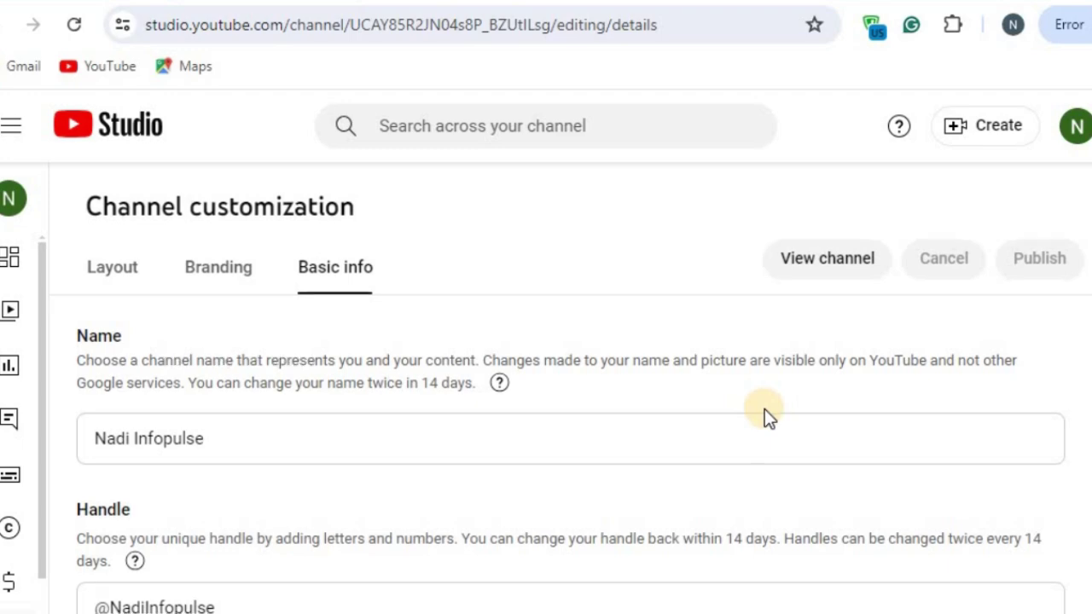
{"action": "scroll", "coordinate": [498, 488], "scroll_direction": "down", "scroll_amount": 8}
{"action": "scroll", "coordinate": [431, 349], "scroll_direction": "up", "scroll_amount": 6}
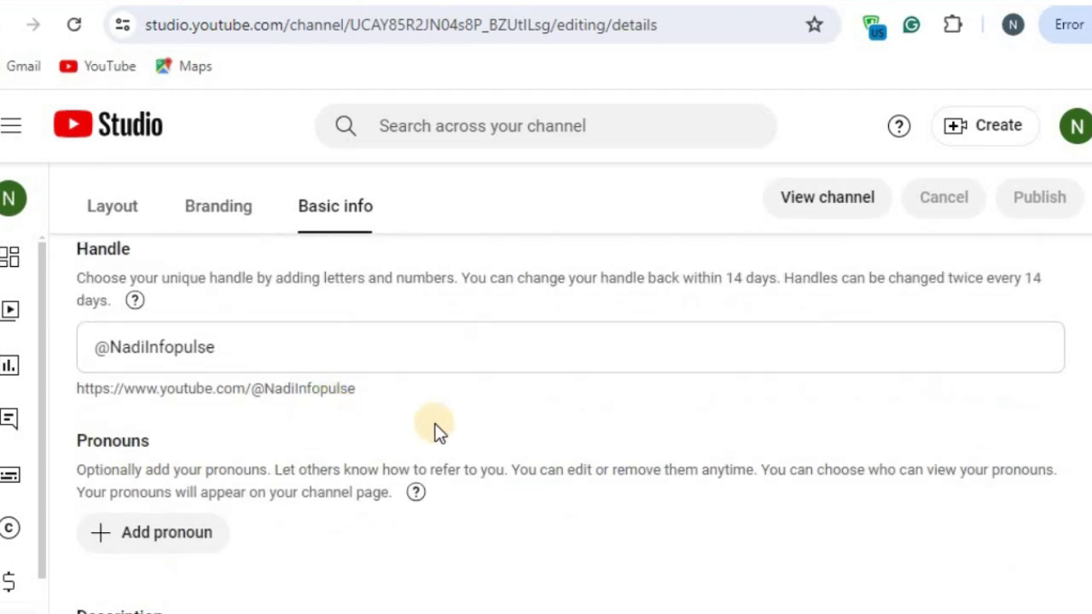
- Examine the channel layout's video spotlight and featured sections, and view the channel page
{"action": "scroll", "coordinate": [595, 354], "scroll_direction": "up", "scroll_amount": 2}
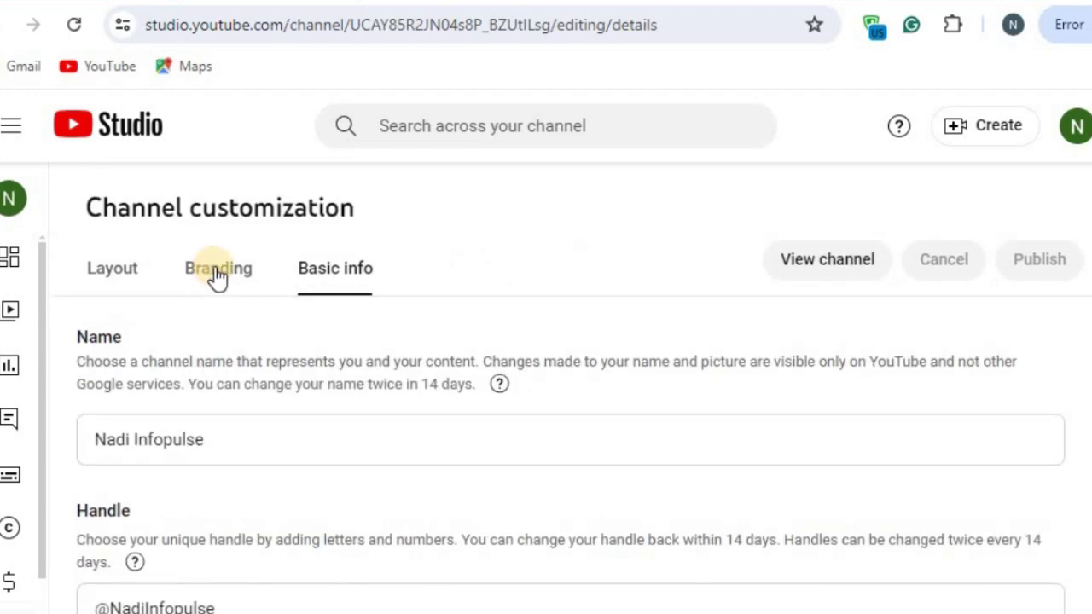
{"action": "left_click", "coordinate": [101, 269]}
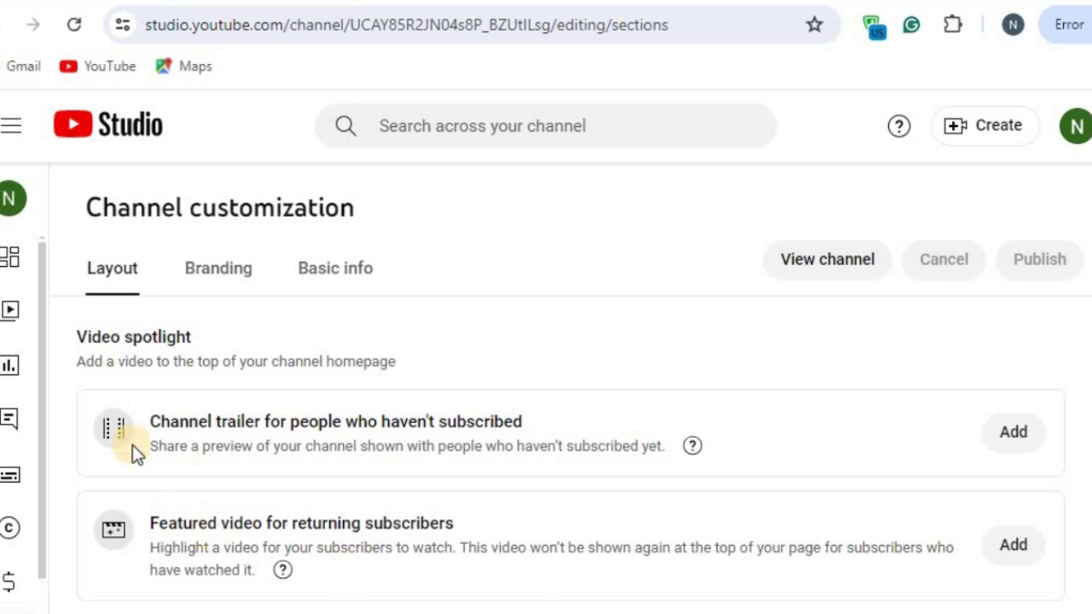
{"action": "left_click_drag", "start_coordinate": [149, 422], "coordinate": [522, 418]}
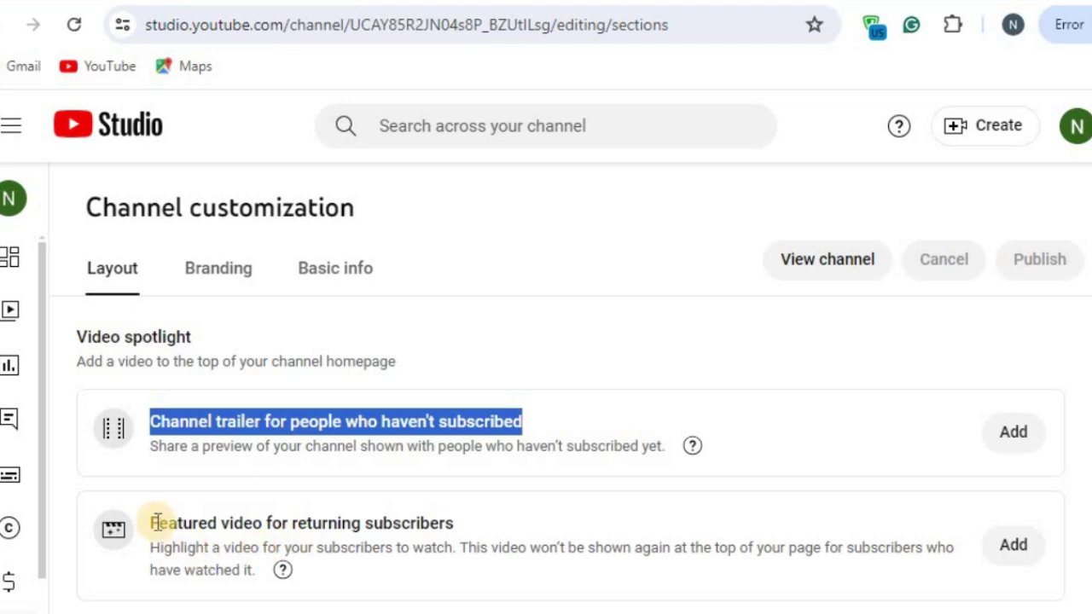
{"action": "left_click_drag", "start_coordinate": [158, 520], "coordinate": [458, 546]}
{"action": "scroll", "coordinate": [189, 503], "scroll_direction": "down", "scroll_amount": 4}
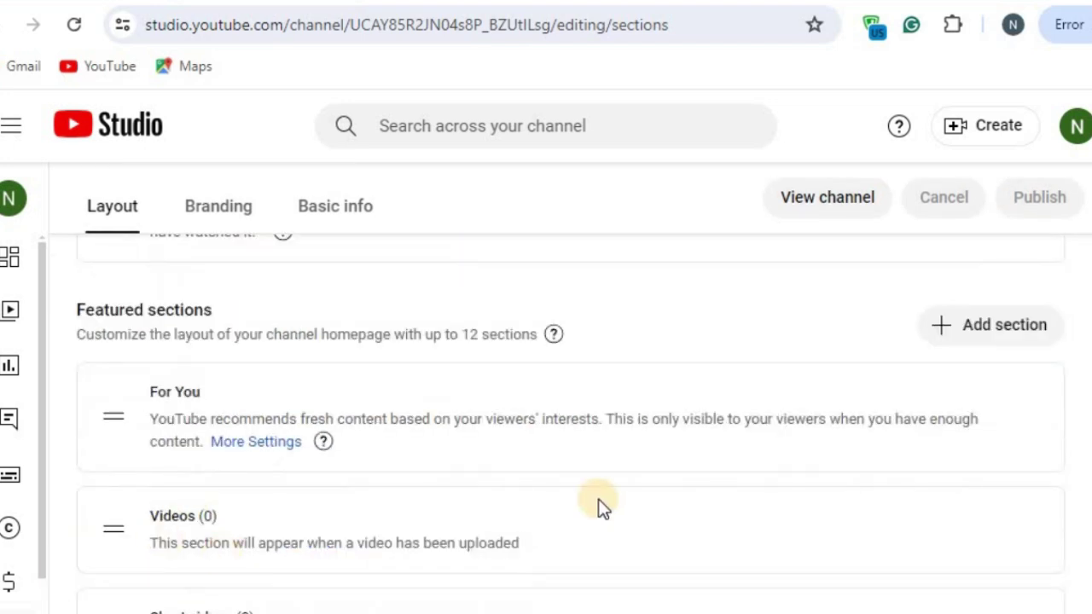
{"action": "scroll", "coordinate": [332, 551], "scroll_direction": "down", "scroll_amount": 3}
{"action": "scroll", "coordinate": [683, 334], "scroll_direction": "up", "scroll_amount": 7}
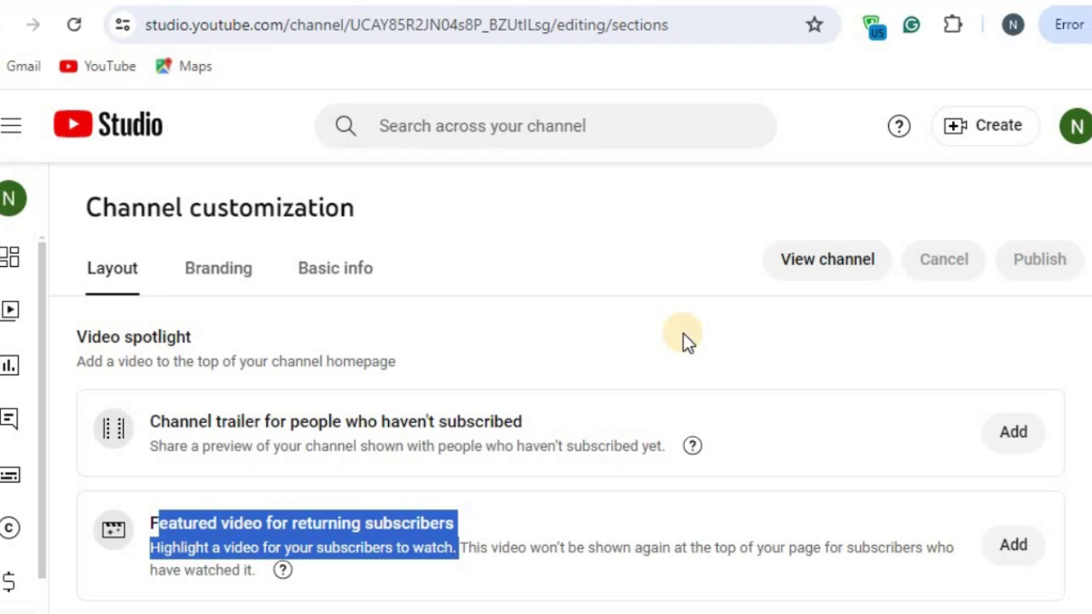
{"action": "left_click", "coordinate": [816, 264]}
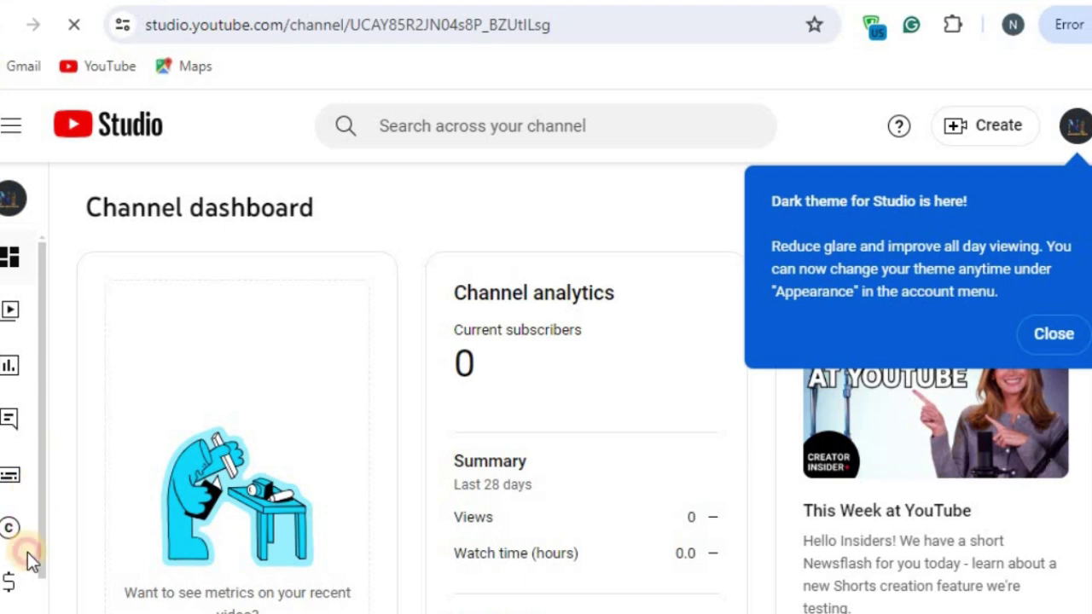
- In the YouTube Studio channel settings, set the country of residence to United States and open the keywords field for entry
{"action": "scroll", "coordinate": [27, 552], "scroll_direction": "down", "scroll_amount": 2}
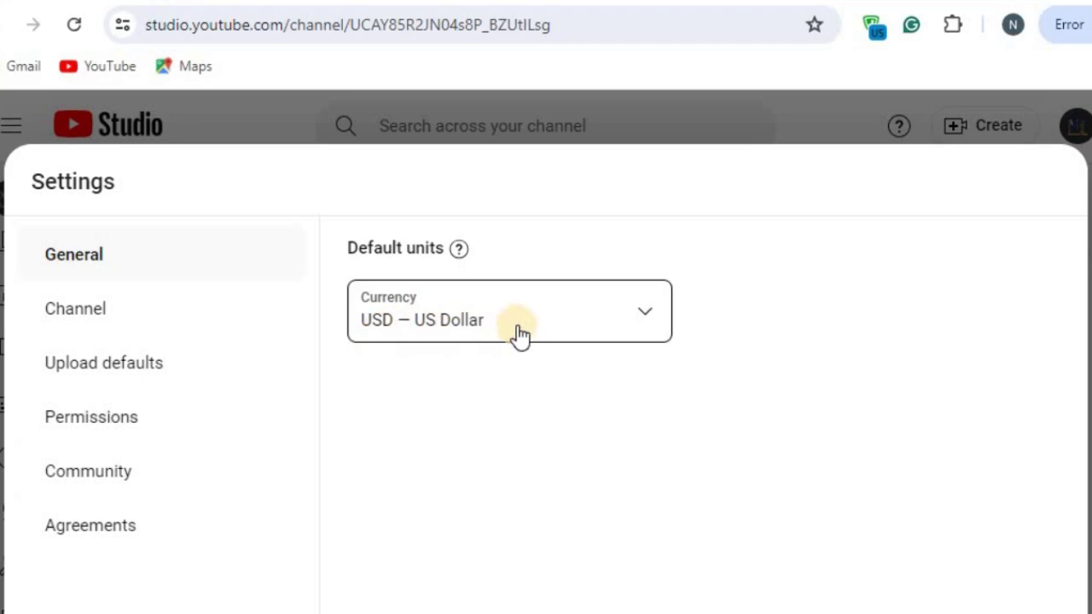
{"action": "left_click", "coordinate": [85, 313]}
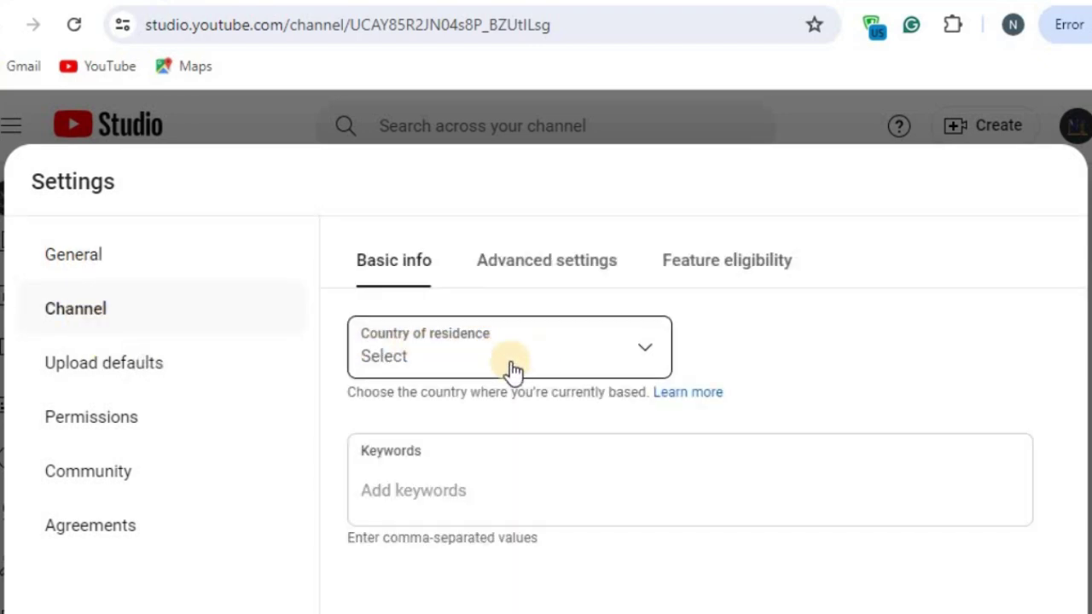
{"action": "left_click", "coordinate": [467, 363]}
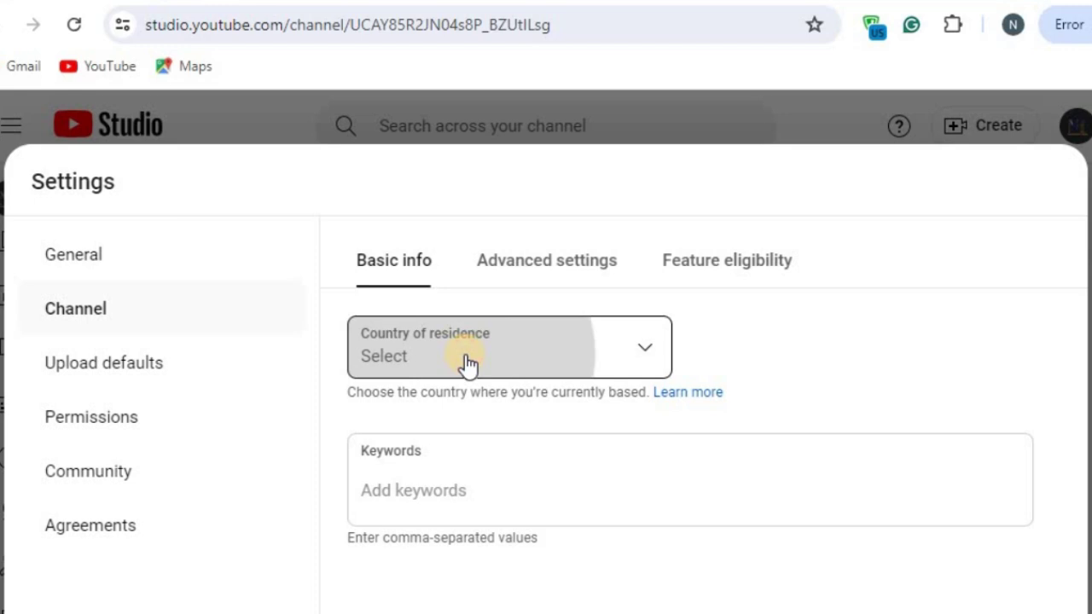
{"action": "scroll", "coordinate": [410, 426], "scroll_direction": "down", "scroll_amount": 20}
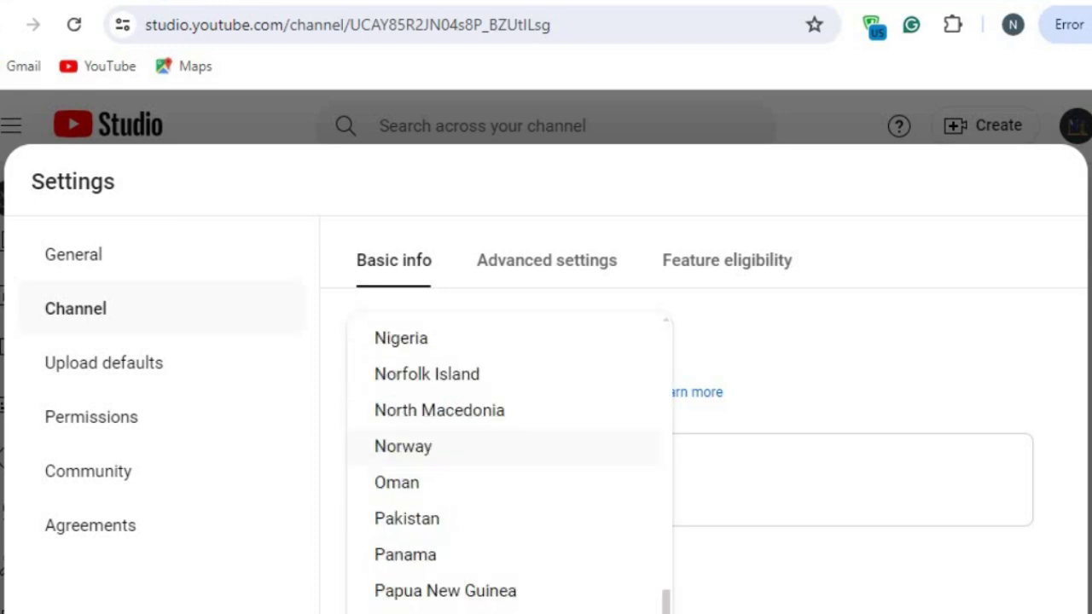
{"action": "scroll", "coordinate": [410, 447], "scroll_direction": "down", "scroll_amount": 15}
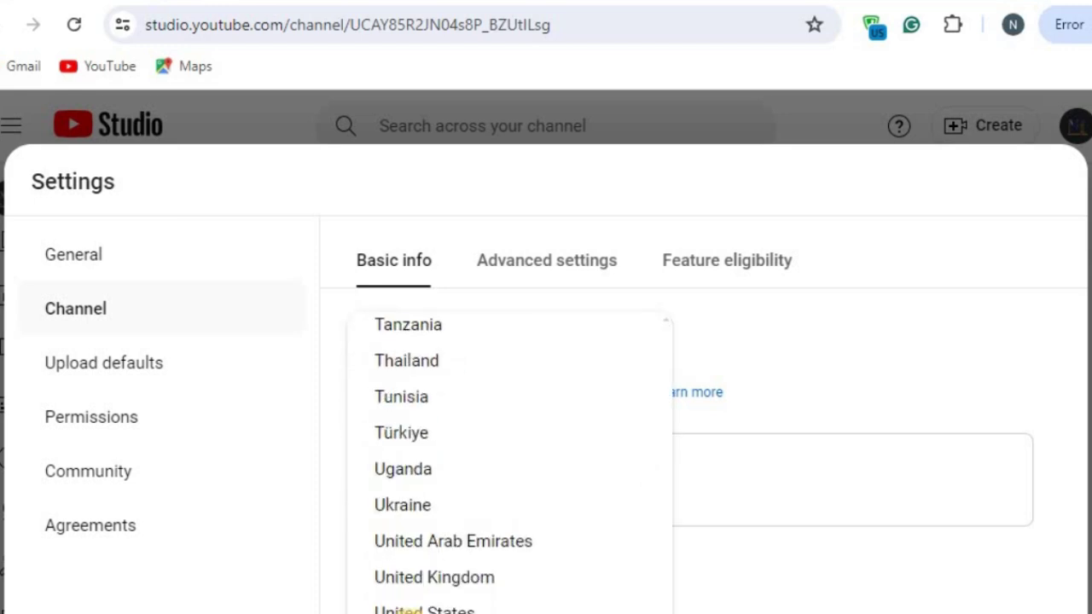
{"action": "left_click", "coordinate": [412, 610]}
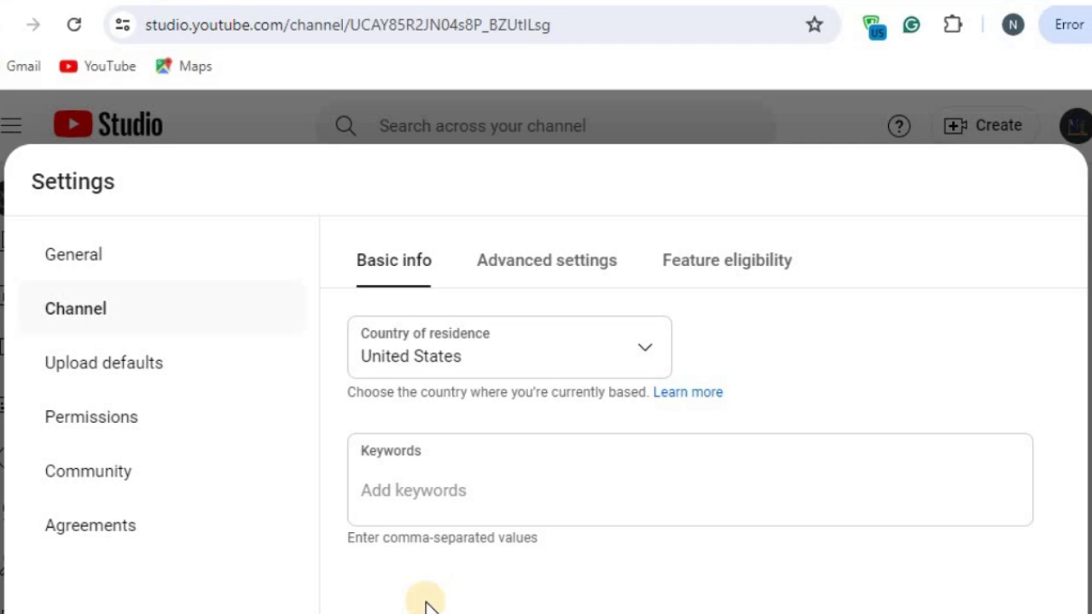
{"action": "left_click", "coordinate": [408, 498]}
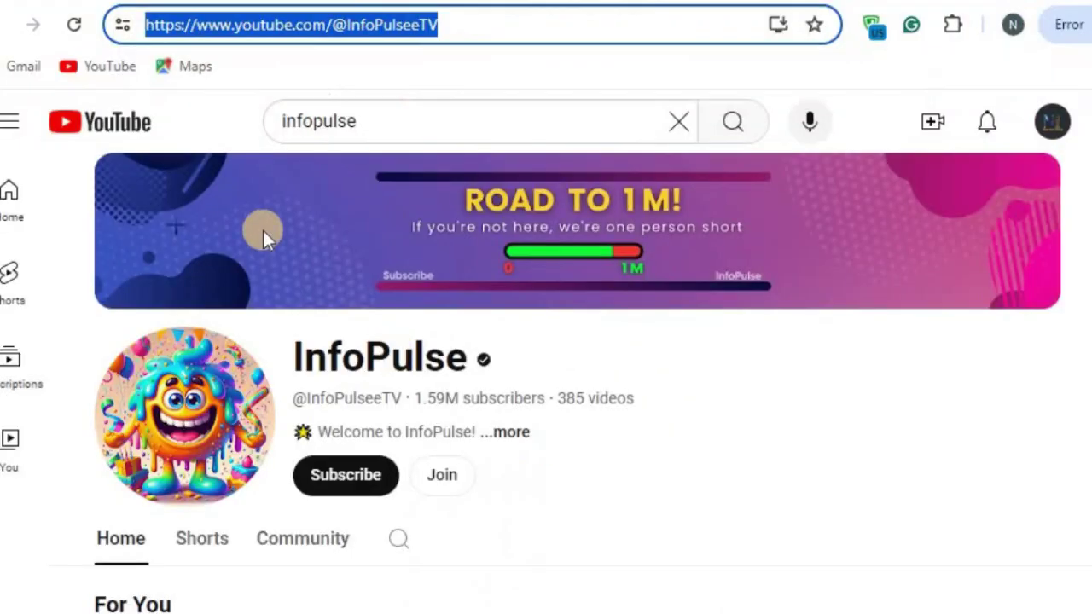
- Look through the InfoPulse channel's home page on YouTube and open the Infopulse Community channel
{"action": "scroll", "coordinate": [354, 418], "scroll_direction": "down", "scroll_amount": 5}
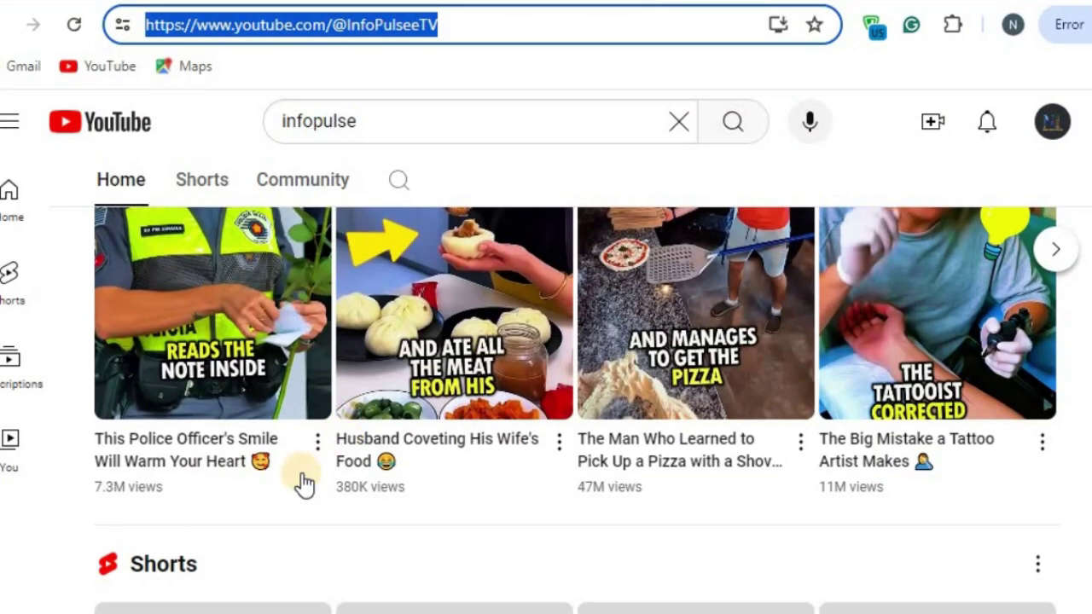
{"action": "scroll", "coordinate": [253, 304], "scroll_direction": "up", "scroll_amount": 5}
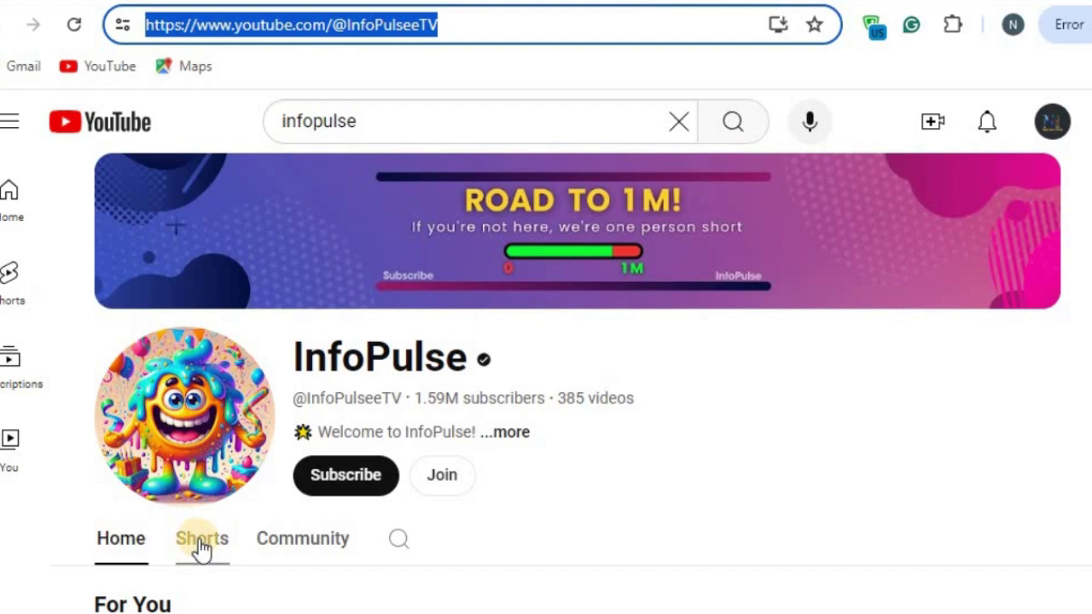
{"action": "scroll", "coordinate": [205, 541], "scroll_direction": "down", "scroll_amount": 5}
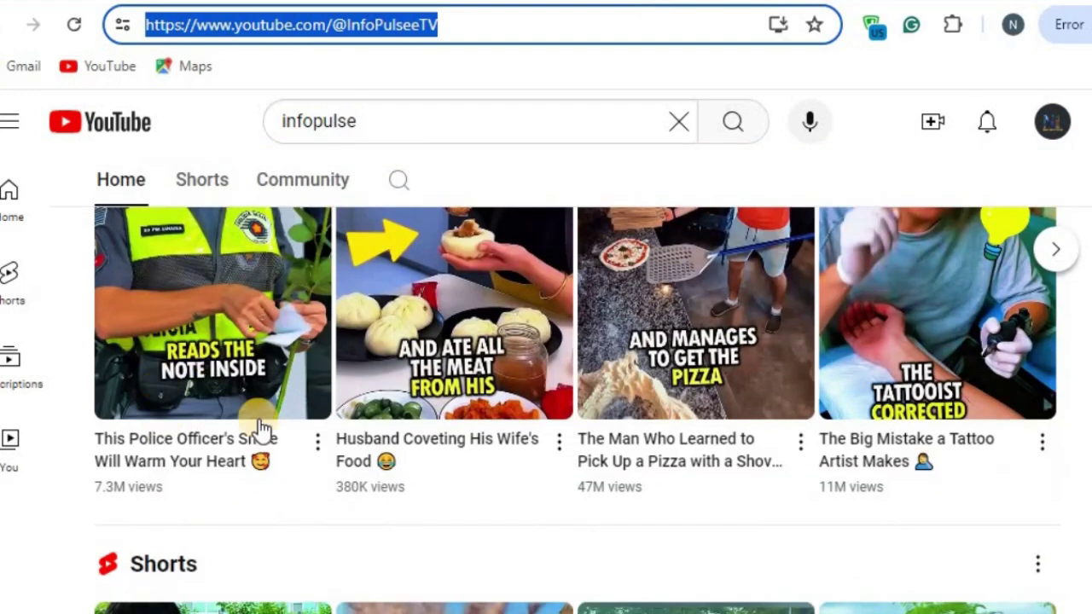
{"action": "left_click", "coordinate": [318, 441]}
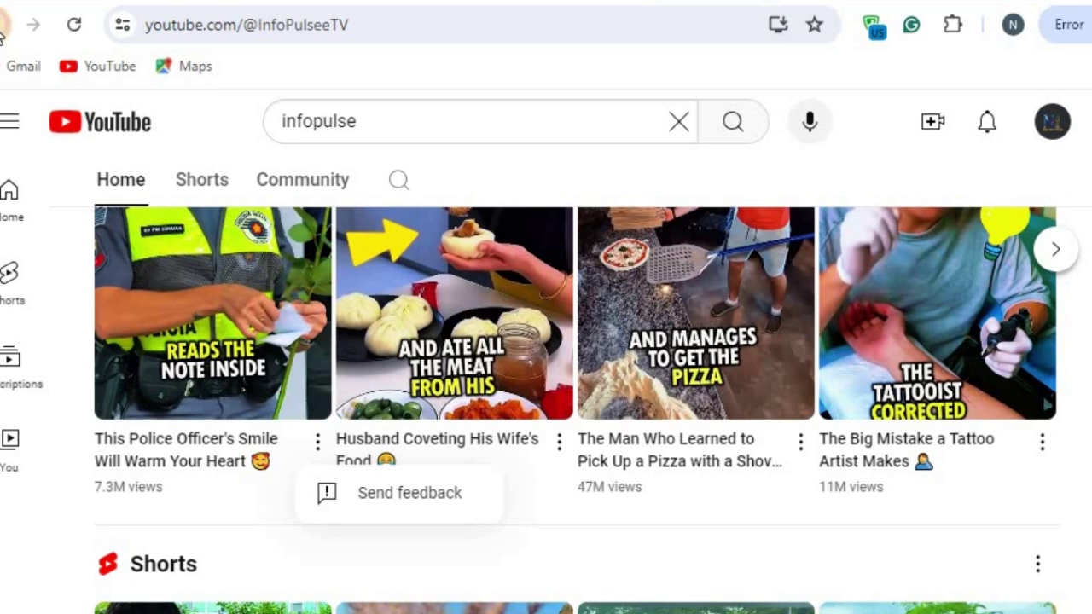
{"action": "left_click", "coordinate": [3, 26]}
{"action": "left_click", "coordinate": [674, 431]}
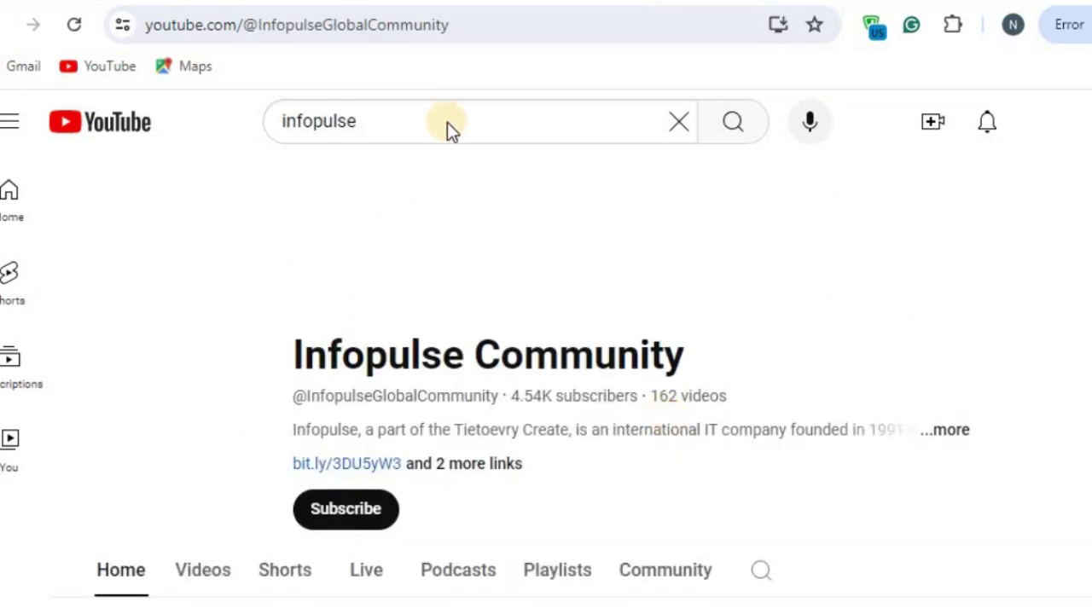
- Bring up the YouTube search suggestions for infopulse
{"action": "double_click", "coordinate": [370, 122]}
{"action": "key", "text": "BackSpace"}
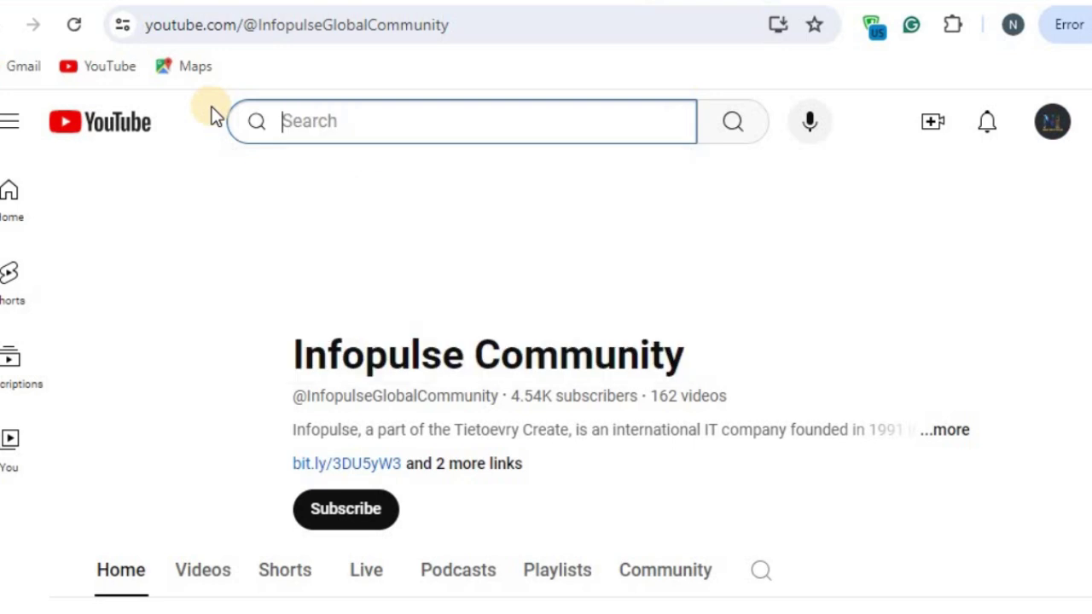
{"action": "key", "text": "ctrl+z"}
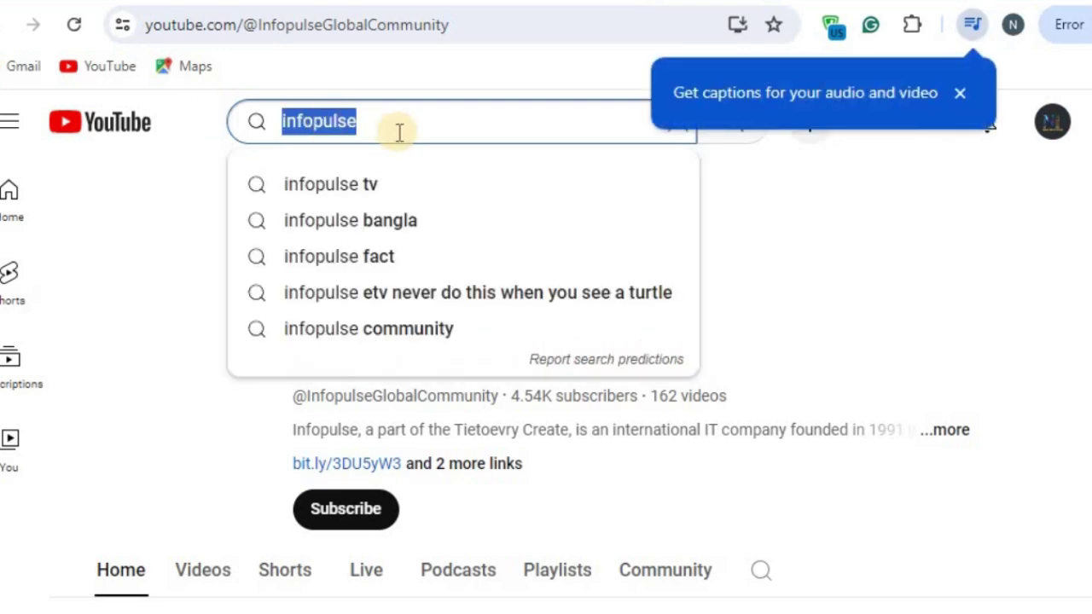
- View the Infopulse Community channel's videos, and open YouTube in the WpFx browser profile
{"action": "left_click", "coordinate": [203, 578]}
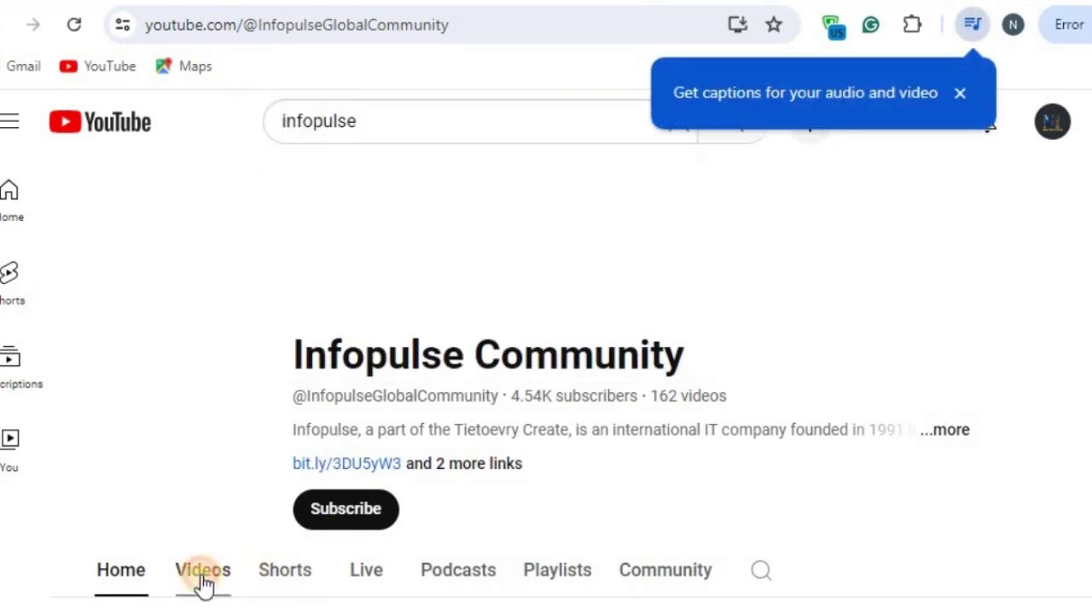
{"action": "left_click", "coordinate": [388, 120]}
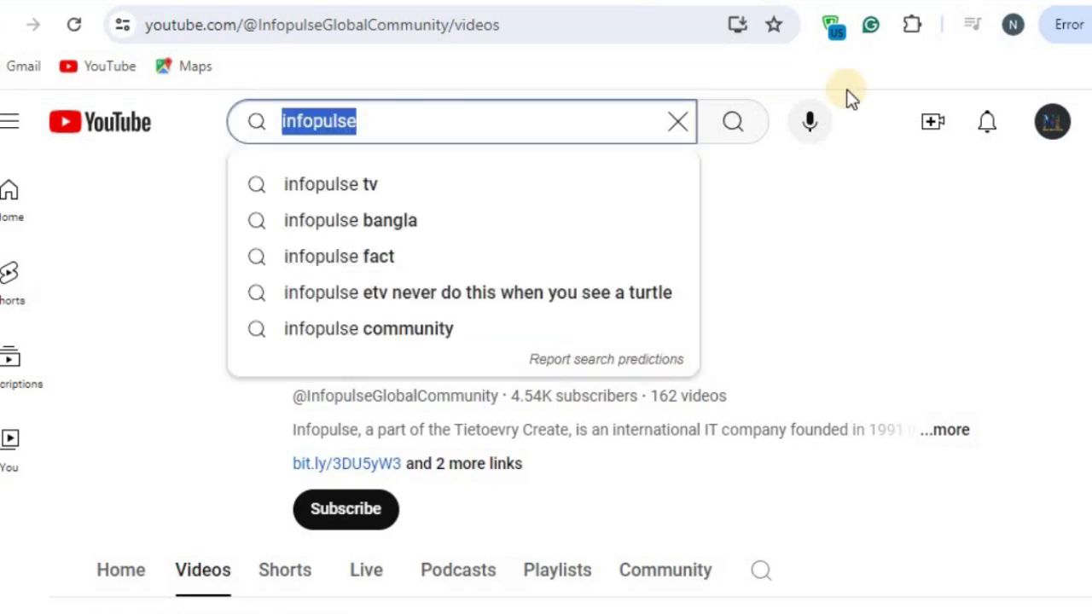
{"action": "left_click", "coordinate": [1013, 27]}
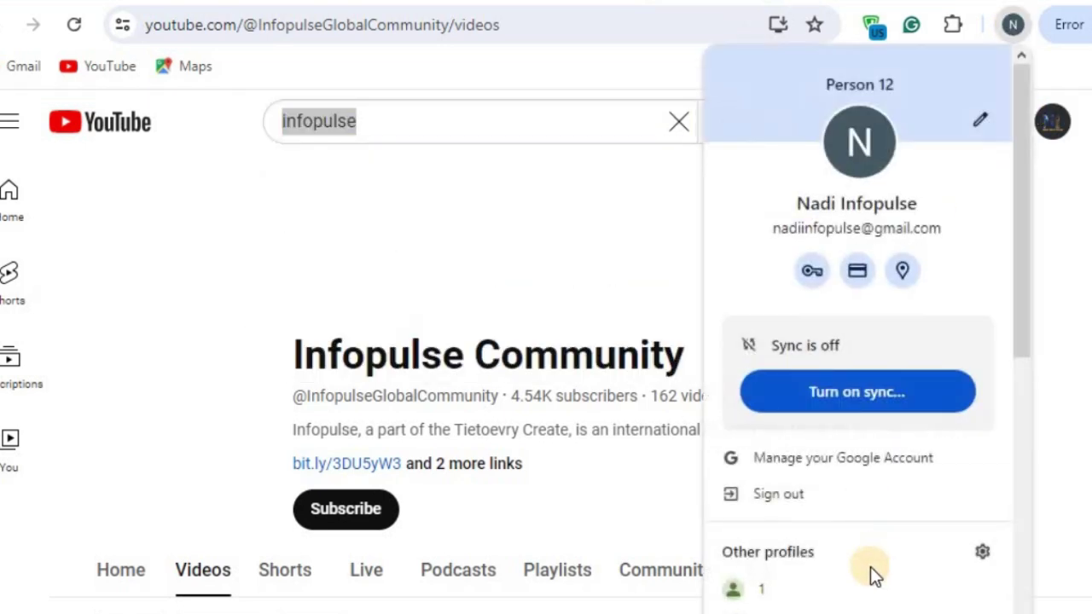
{"action": "scroll", "coordinate": [870, 567], "scroll_direction": "down", "scroll_amount": 5}
{"action": "left_click", "coordinate": [822, 602]}
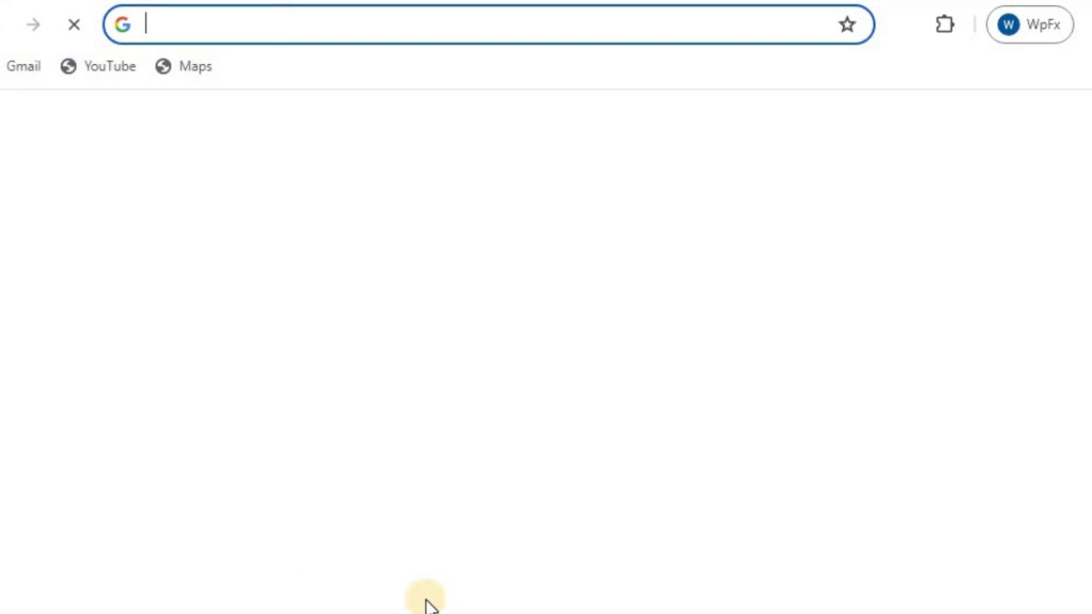
{"action": "left_click", "coordinate": [321, 522]}
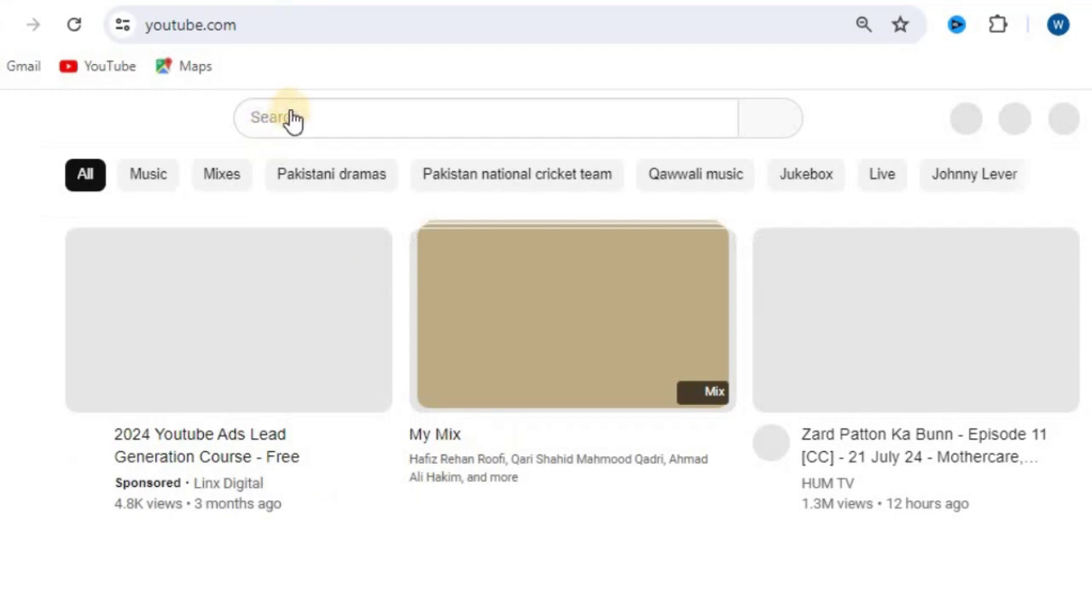
- Search YouTube for InfoPulse and look through the results and the vidIQ keyword score, top channels and related opportunities
{"action": "left_click", "coordinate": [290, 108]}
{"action": "type", "text": "https://www.youtube.com/@InfoPulseeTV"}
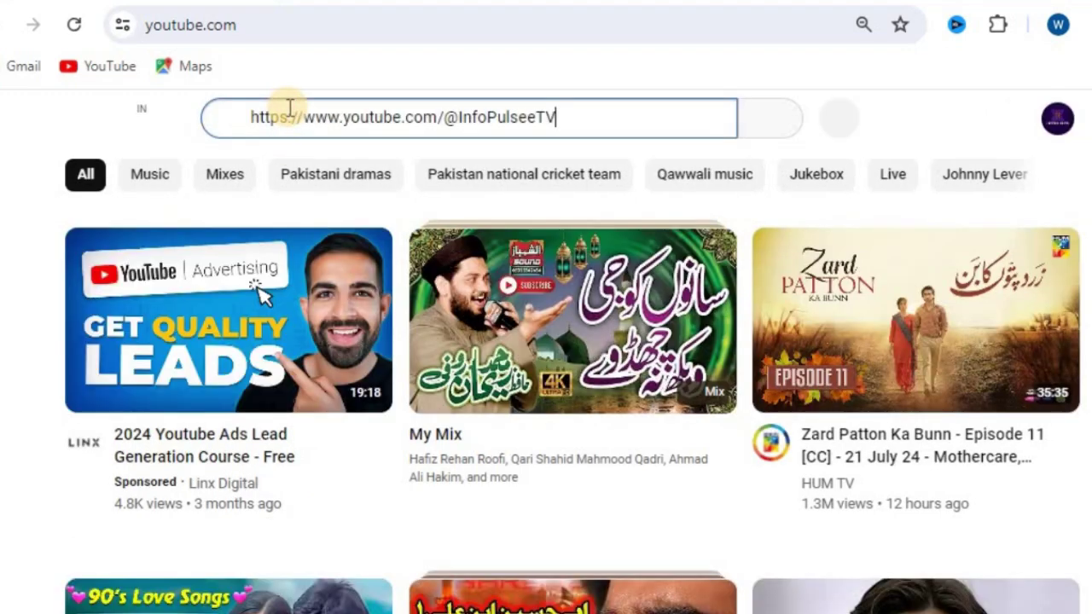
{"action": "left_click_drag", "start_coordinate": [285, 113], "coordinate": [339, 113]}
{"action": "key", "text": "BackSpace"}
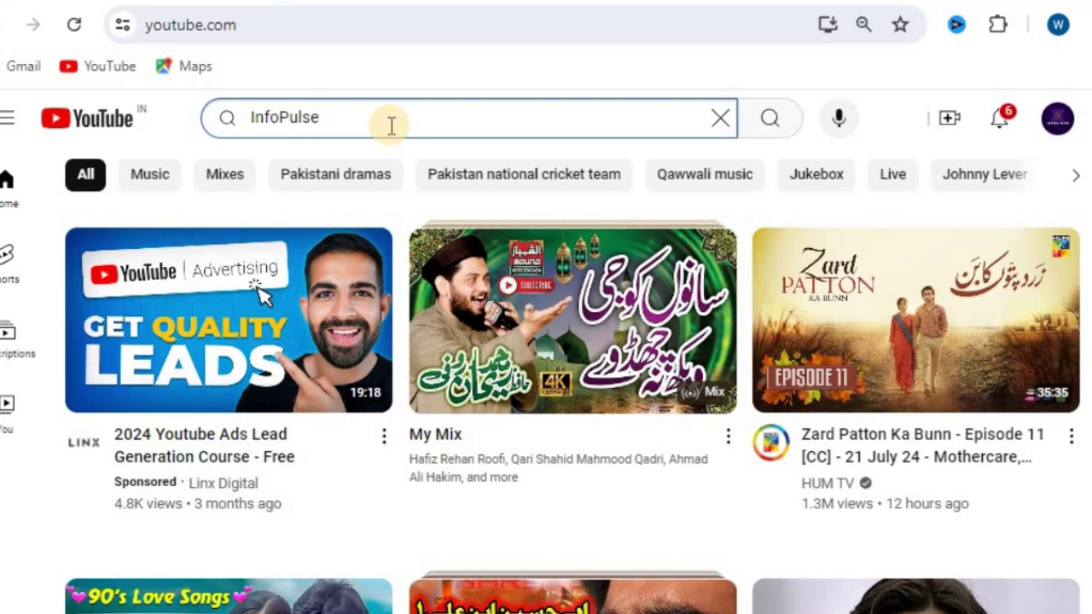
{"action": "key", "text": "Return"}
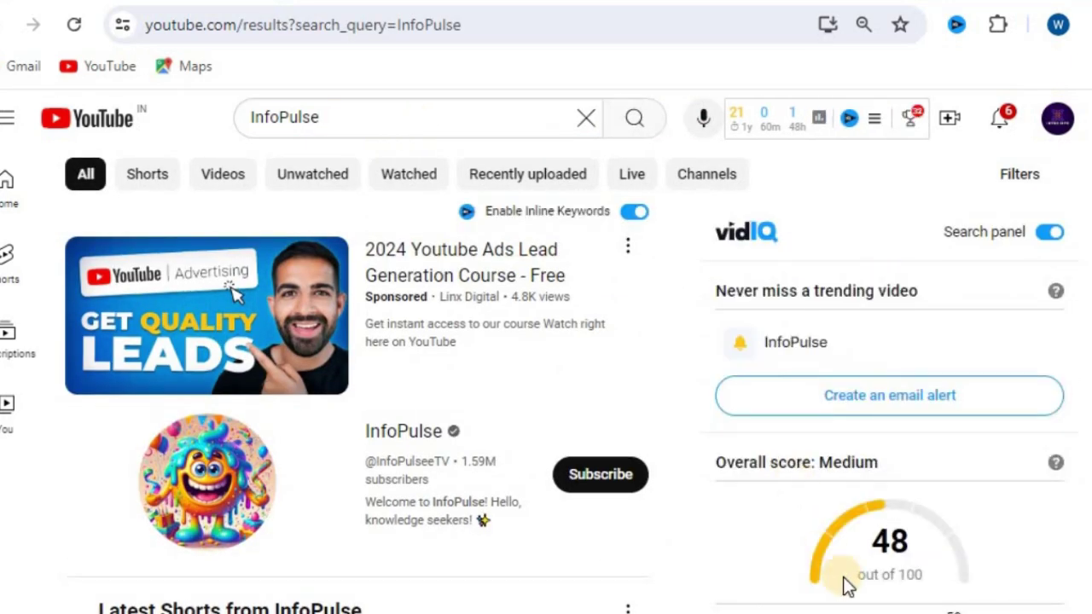
{"action": "scroll", "coordinate": [882, 370], "scroll_direction": "down", "scroll_amount": 4}
{"action": "scroll", "coordinate": [791, 607], "scroll_direction": "down", "scroll_amount": 2}
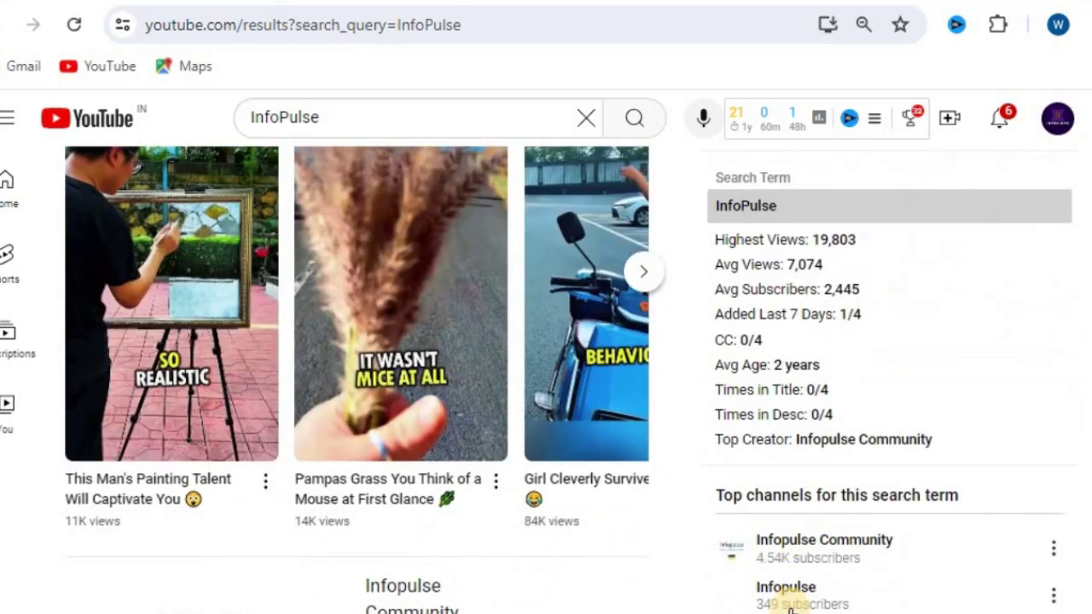
{"action": "scroll", "coordinate": [791, 610], "scroll_direction": "down", "scroll_amount": 3}
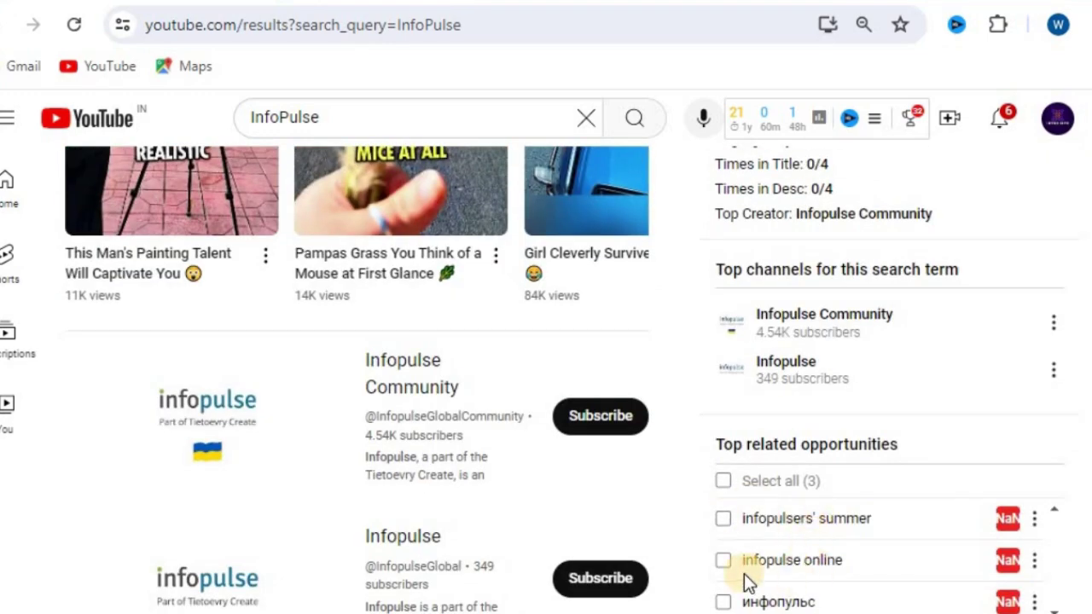
{"action": "scroll", "coordinate": [482, 605], "scroll_direction": "up", "scroll_amount": 6}
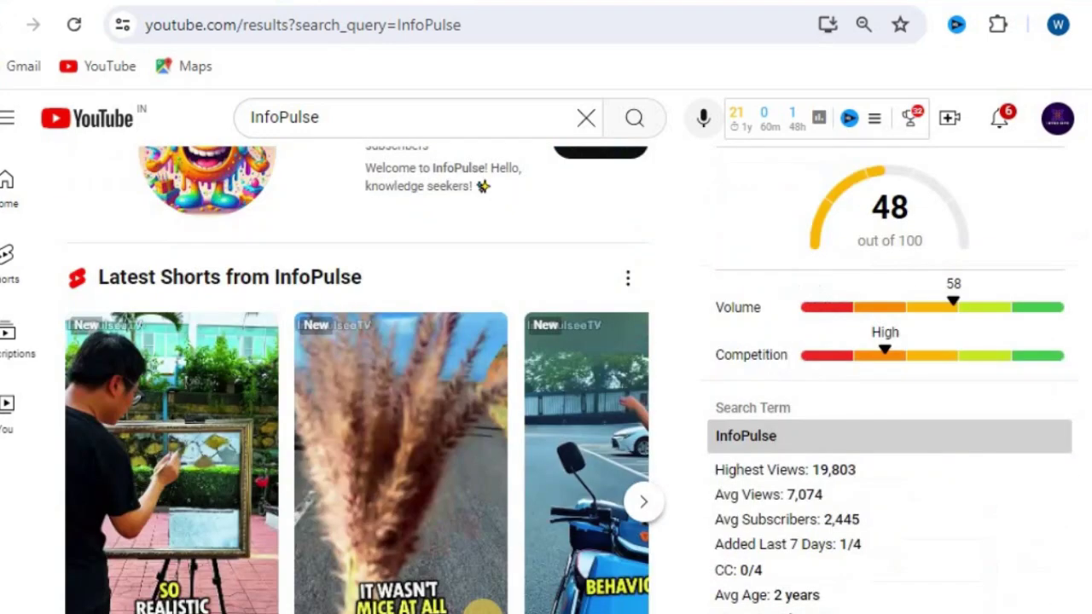
{"action": "scroll", "coordinate": [426, 512], "scroll_direction": "up", "scroll_amount": 4}
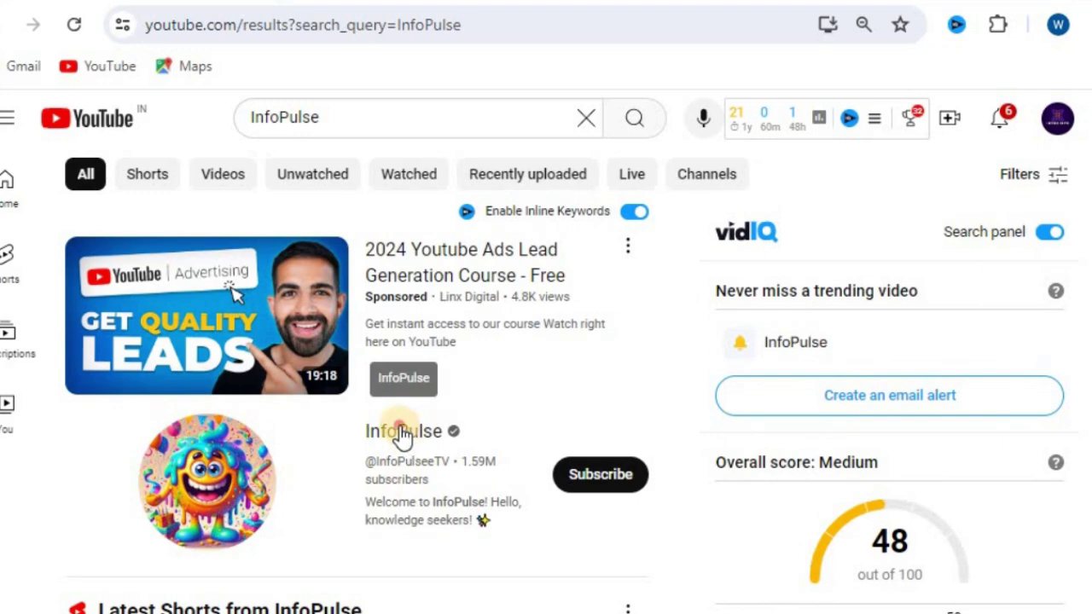
- Open the InfoPulse channel and examine its channel stats, including the channel country and the views and subscribers charts
{"action": "left_click", "coordinate": [402, 433]}
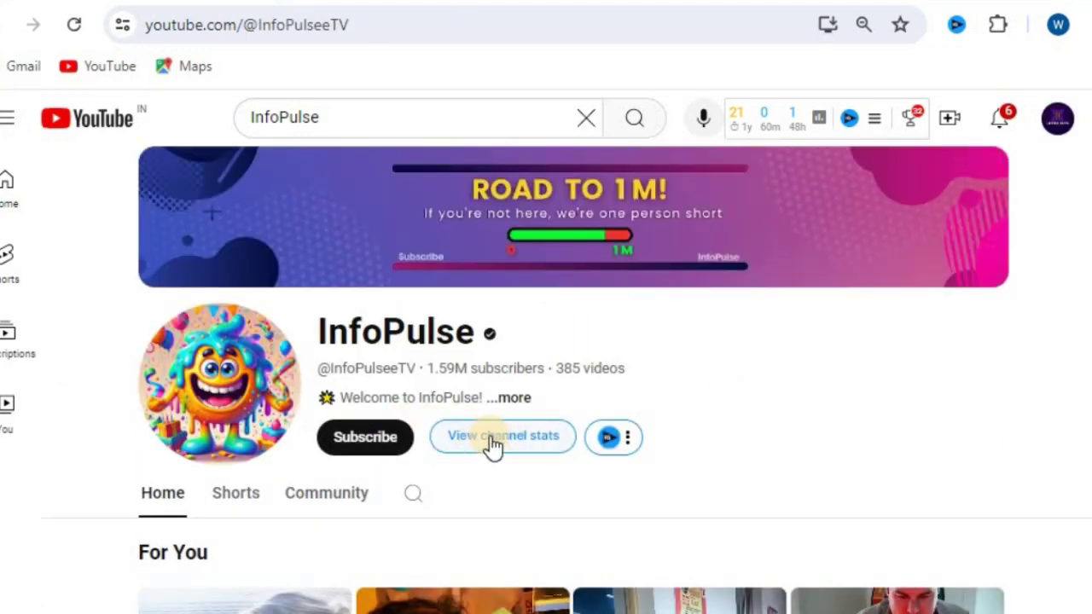
{"action": "left_click", "coordinate": [493, 440]}
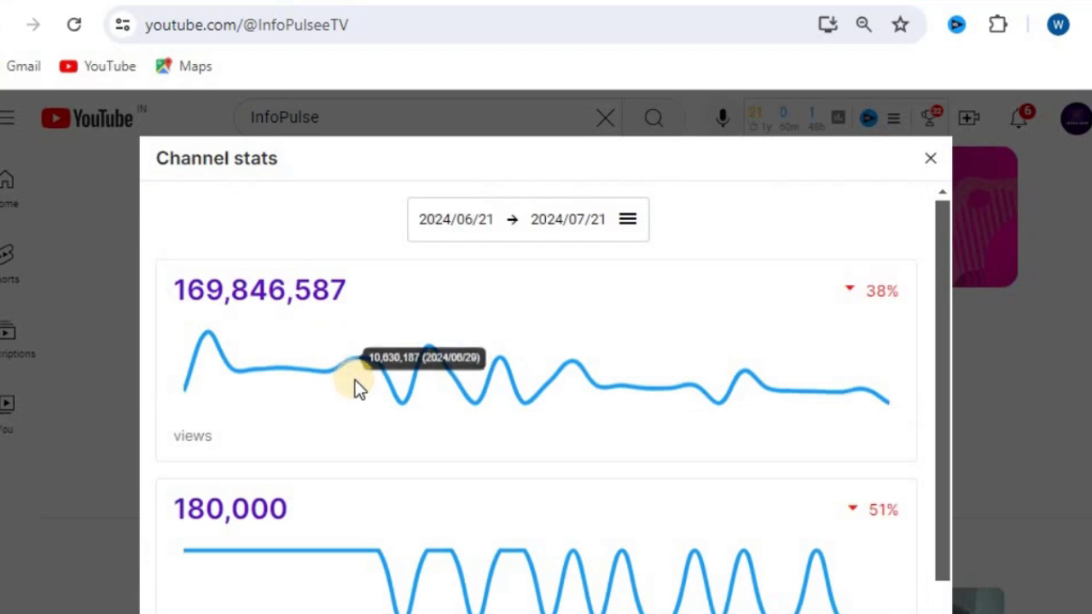
{"action": "scroll", "coordinate": [350, 410], "scroll_direction": "down", "scroll_amount": 2}
{"action": "scroll", "coordinate": [261, 358], "scroll_direction": "up", "scroll_amount": 4}
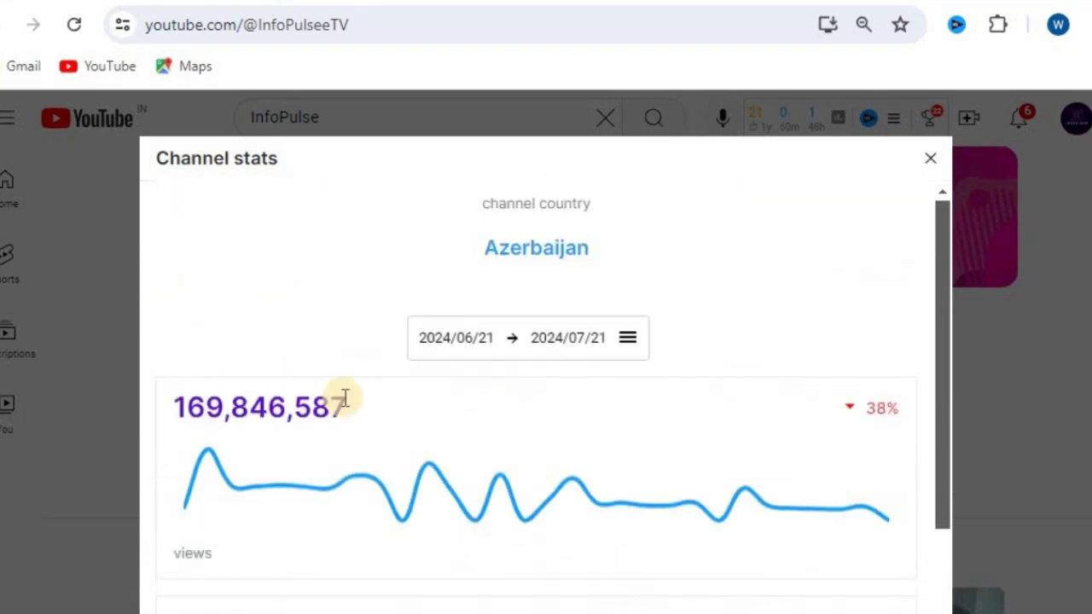
{"action": "left_click_drag", "start_coordinate": [181, 403], "coordinate": [327, 412]}
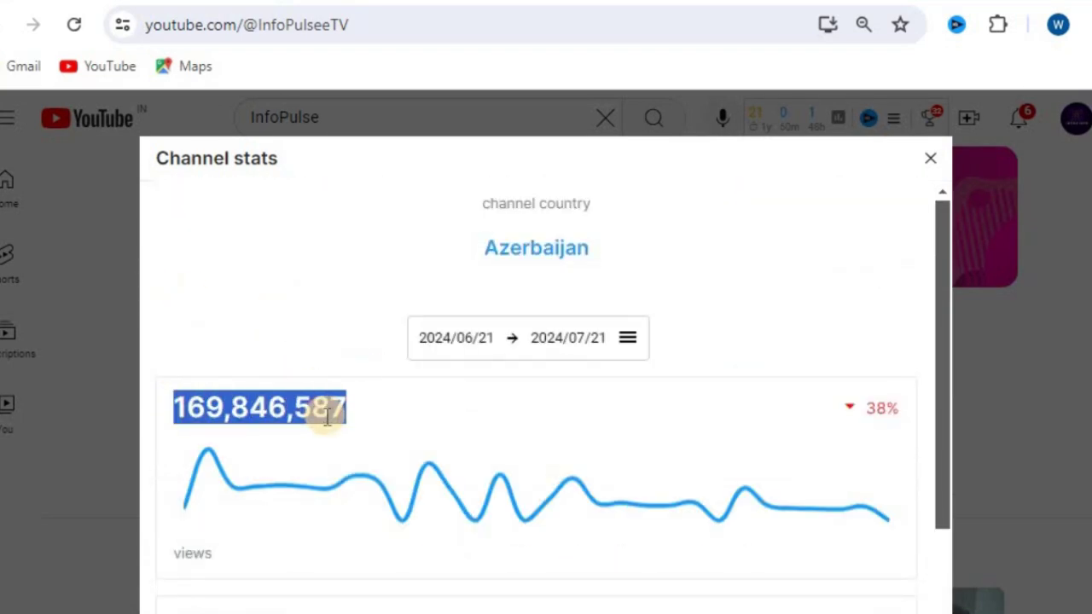
{"action": "double_click", "coordinate": [461, 247]}
{"action": "scroll", "coordinate": [476, 427], "scroll_direction": "down", "scroll_amount": 3}
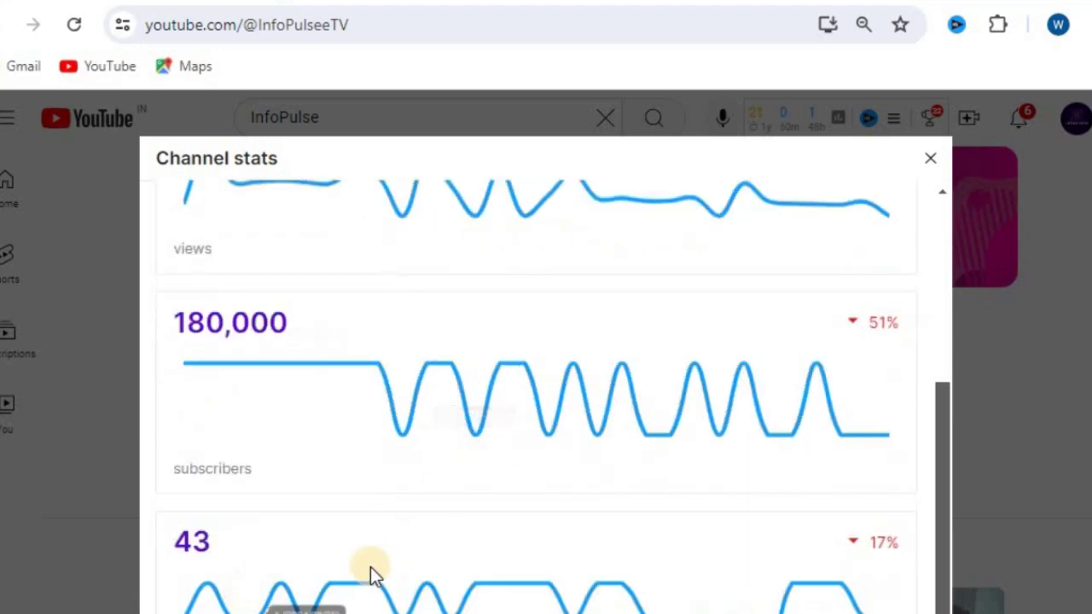
{"action": "scroll", "coordinate": [554, 524], "scroll_direction": "up", "scroll_amount": 3}
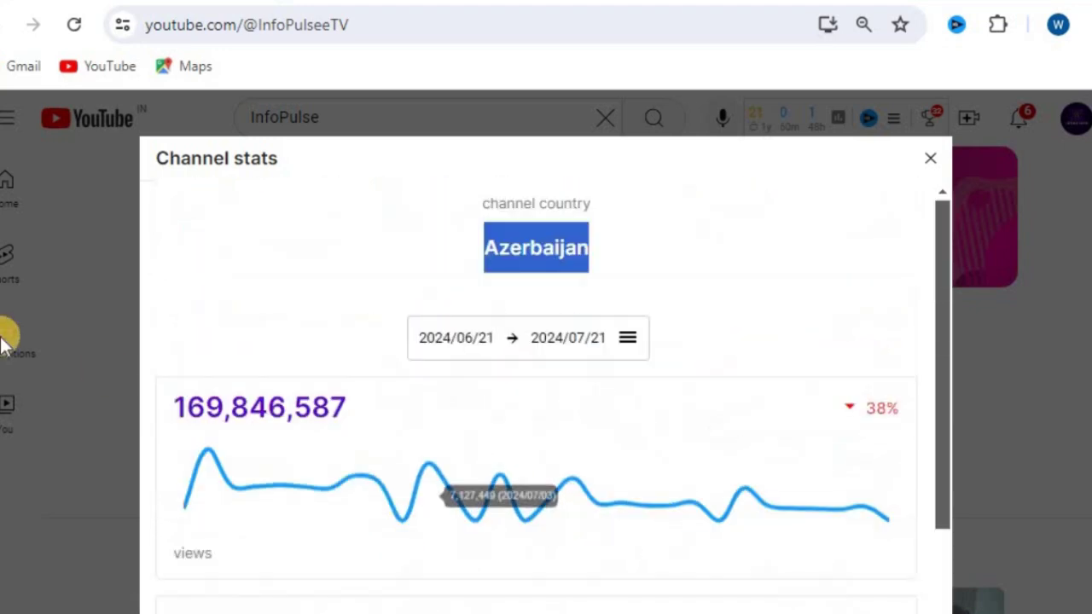
{"action": "left_click", "coordinate": [929, 159]}
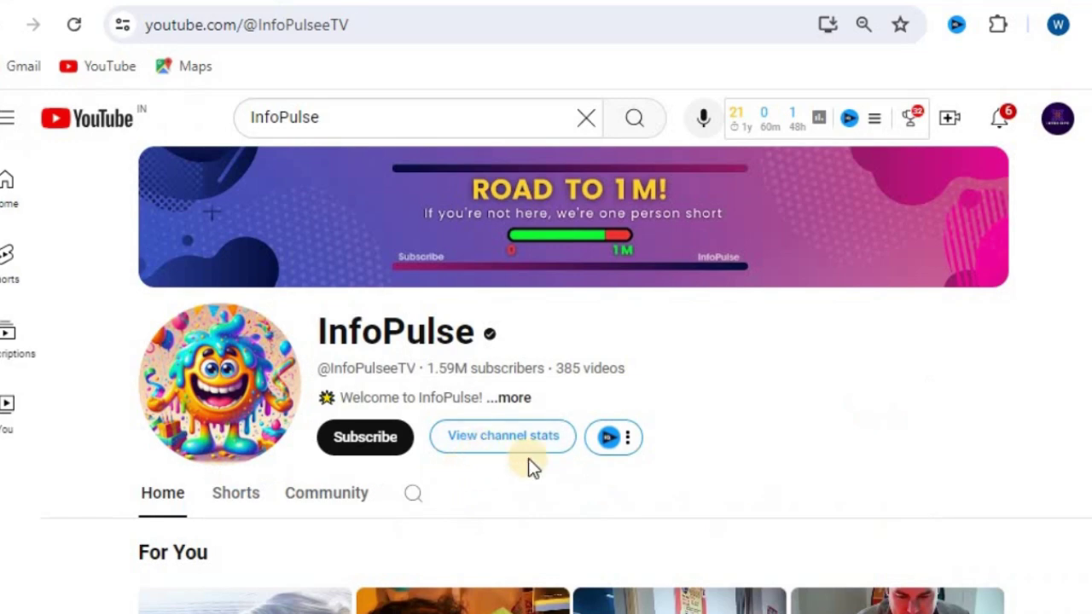
{"action": "scroll", "coordinate": [785, 468], "scroll_direction": "down", "scroll_amount": 3}
{"action": "scroll", "coordinate": [711, 464], "scroll_direction": "up", "scroll_amount": 3}
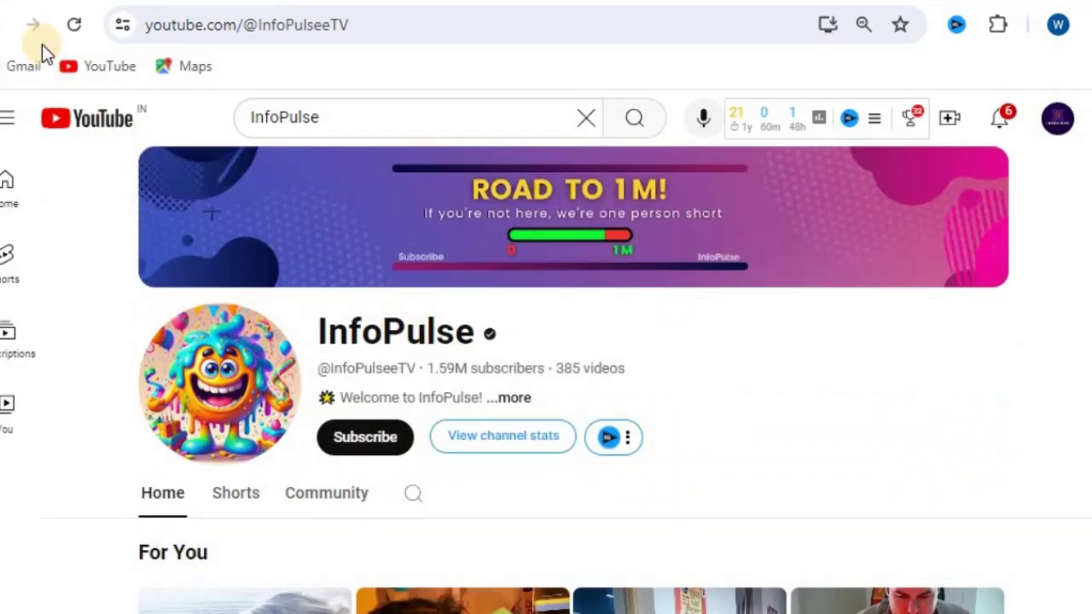
- Return to the InfoPulse search results and highlight the related opportunity "infopulsers' summer" in the vidIQ keyword data
{"action": "left_click", "coordinate": [3, 26]}
{"action": "scroll", "coordinate": [930, 529], "scroll_direction": "down", "scroll_amount": 5}
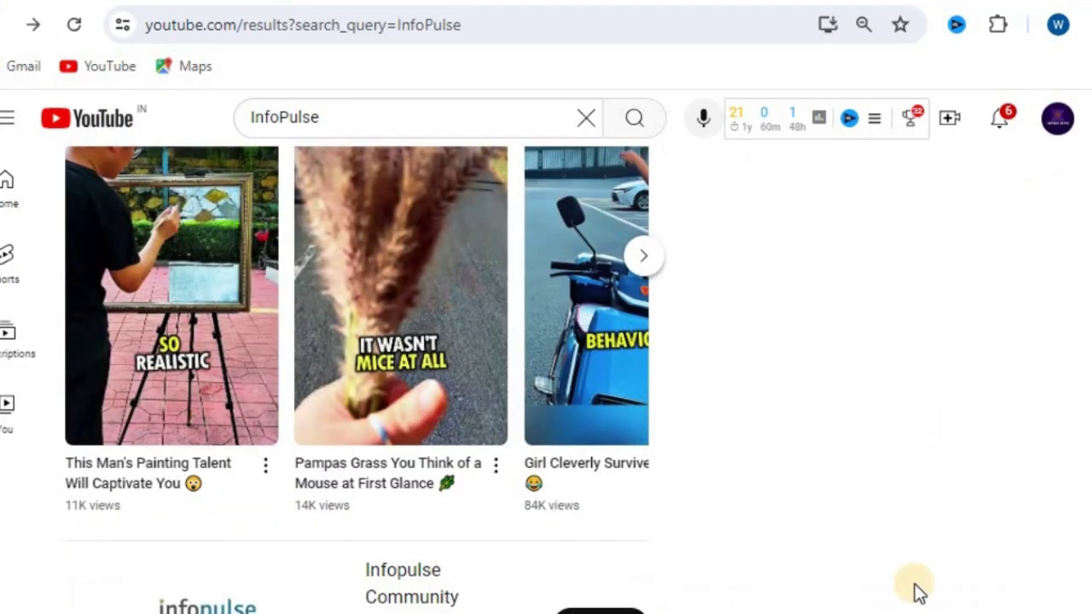
{"action": "scroll", "coordinate": [918, 593], "scroll_direction": "up", "scroll_amount": 3}
{"action": "scroll", "coordinate": [918, 593], "scroll_direction": "down", "scroll_amount": 5}
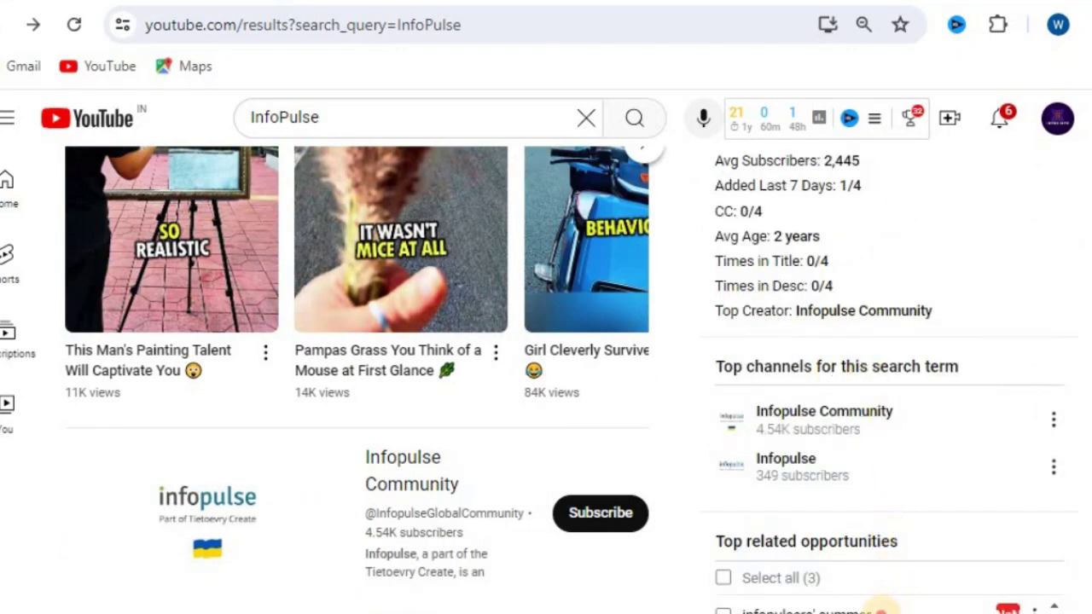
{"action": "triple_click", "coordinate": [772, 612]}
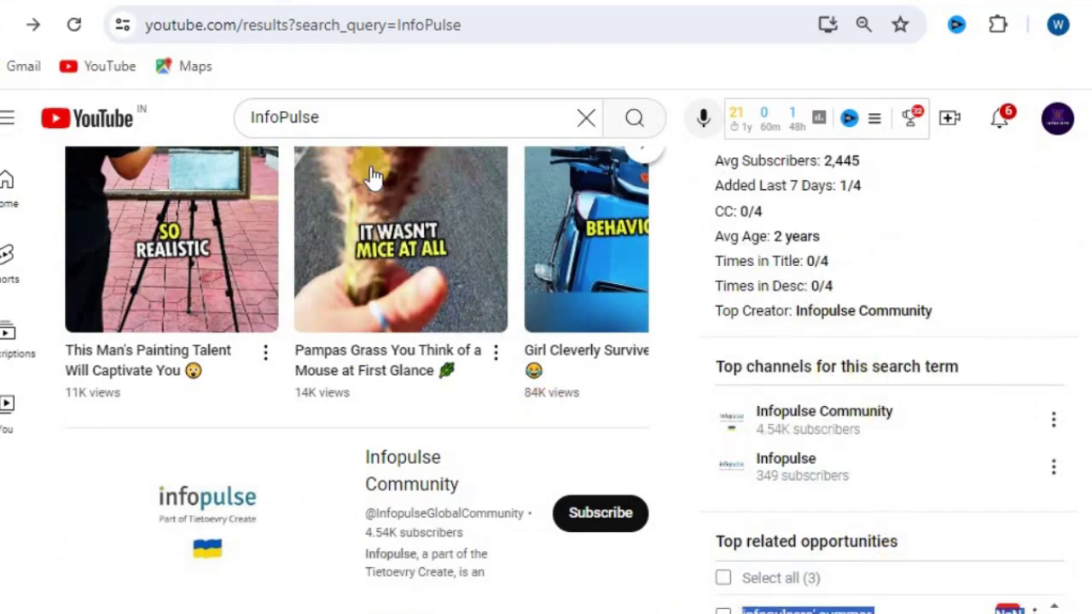
- Search YouTube for the keyword fact
{"action": "key", "text": "slash"}
{"action": "key", "text": "ctrl+c"}
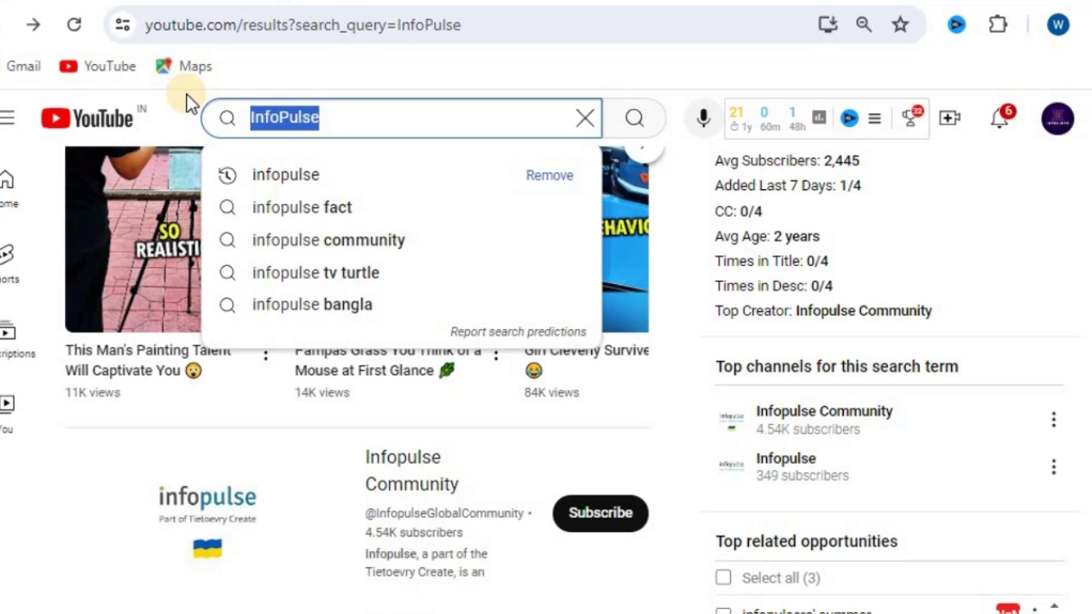
{"action": "type", "text": "fact"}
{"action": "key", "text": "Return"}
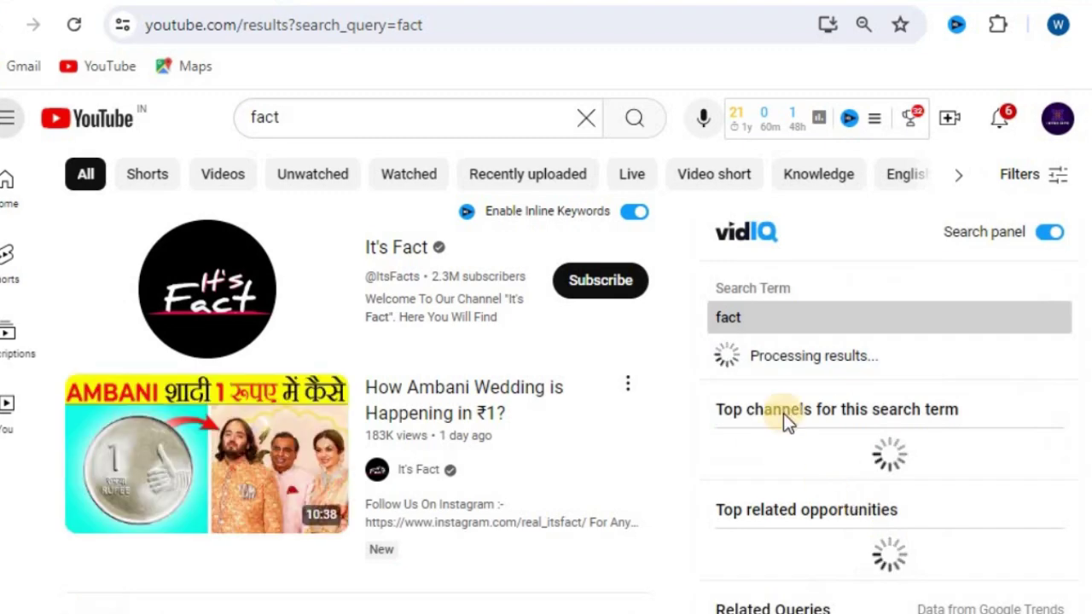
- Select the keywords "facts" and "facts new video" among the vidIQ top related opportunities
{"action": "scroll", "coordinate": [900, 559], "scroll_direction": "down", "scroll_amount": 7}
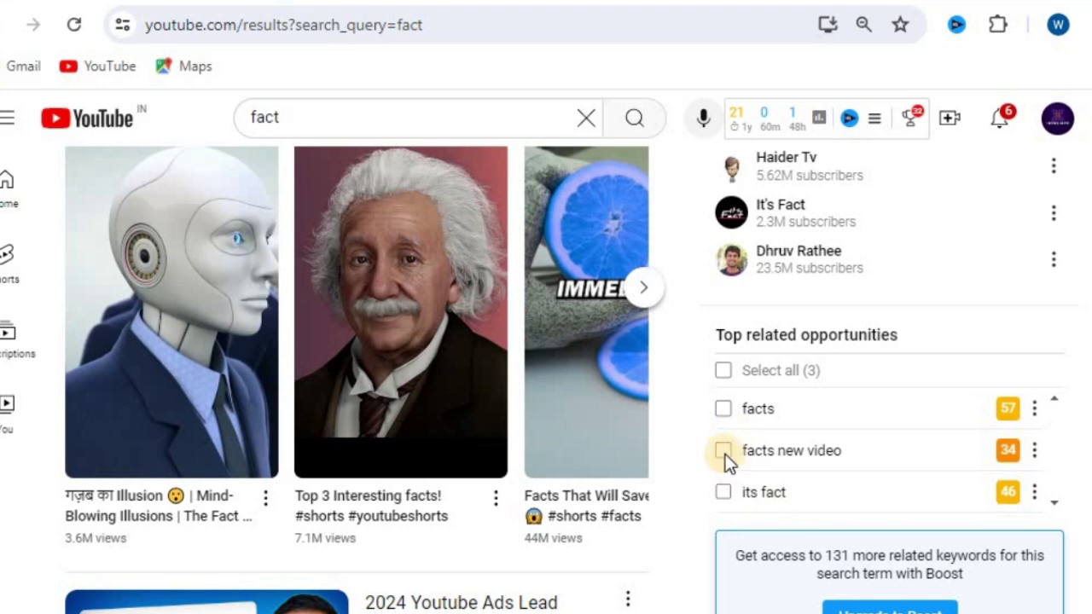
{"action": "left_click", "coordinate": [723, 452]}
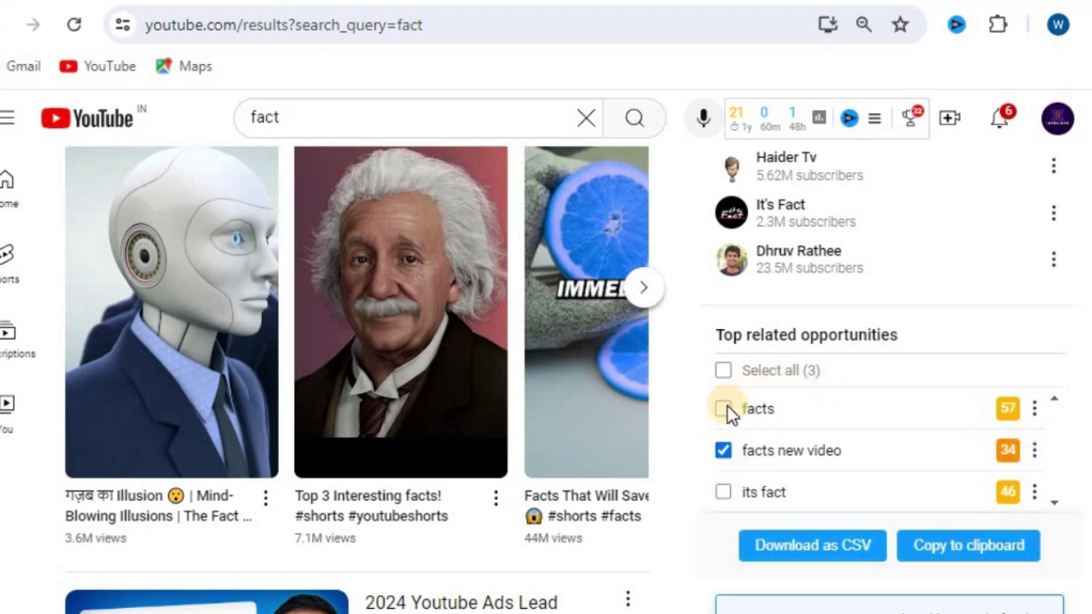
{"action": "left_click", "coordinate": [736, 466]}
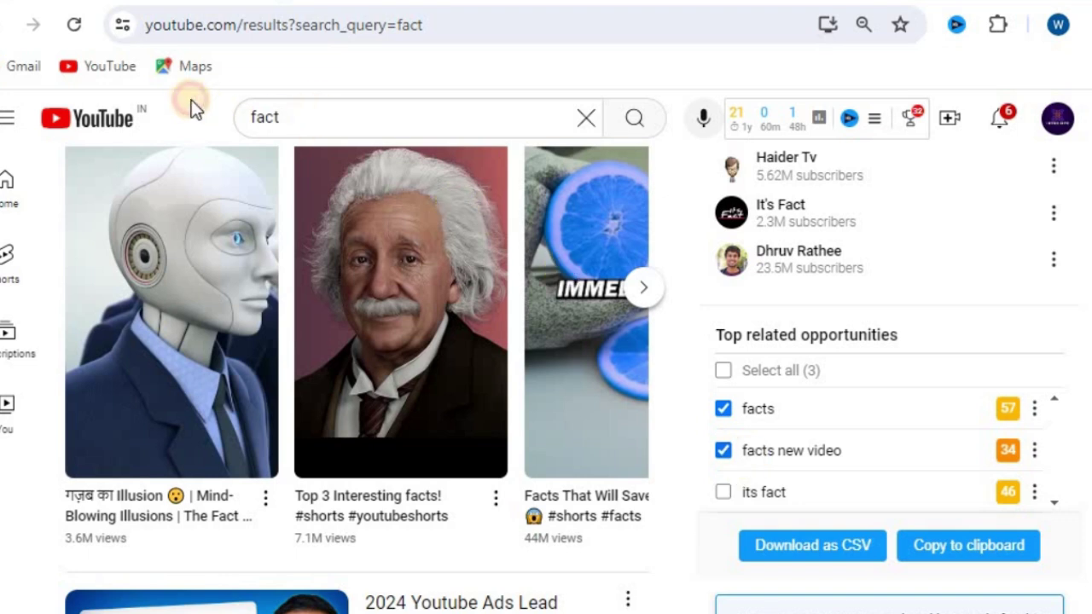
{"action": "double_click", "coordinate": [331, 134]}
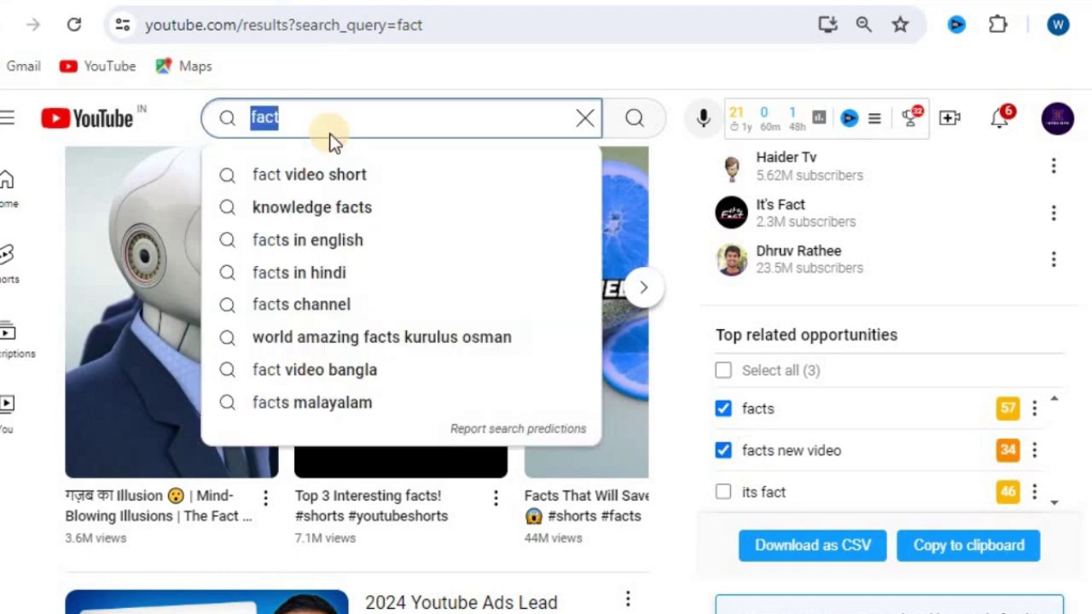
{"action": "type", "text": "fact"}
{"action": "key", "text": "ctrl+t"}
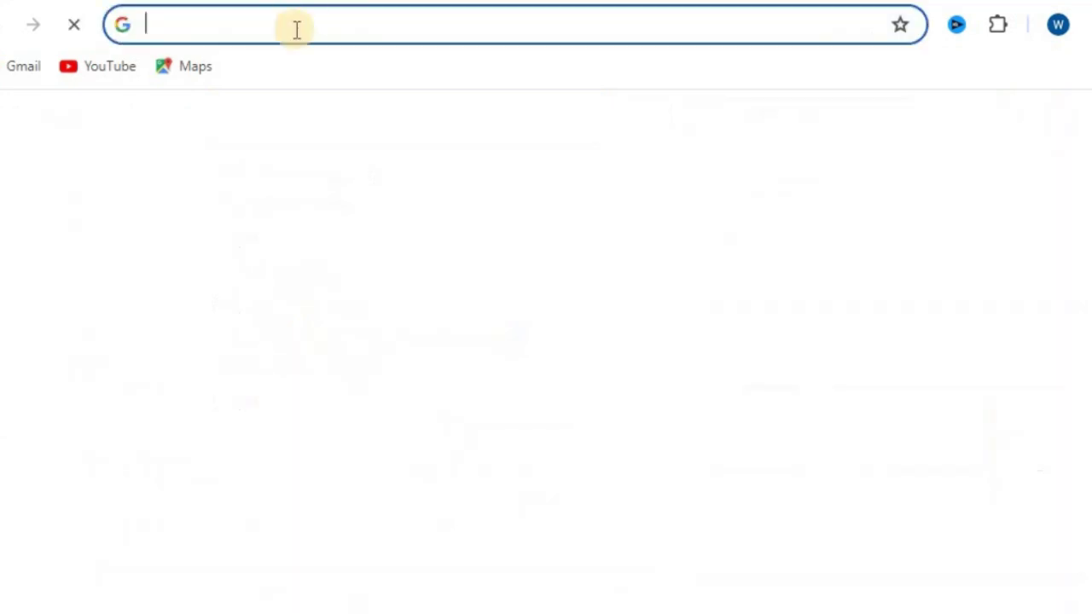
{"action": "type", "text": "na"}
{"action": "key", "text": "BackSpace"}
{"action": "key", "text": "BackSpace"}
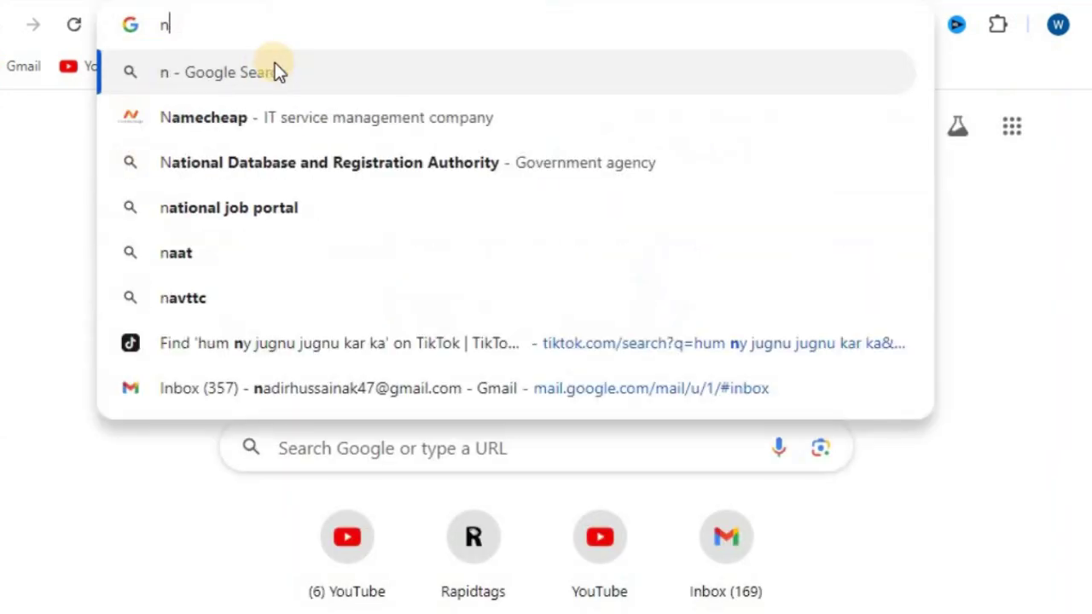
{"action": "type", "text": "infi"}
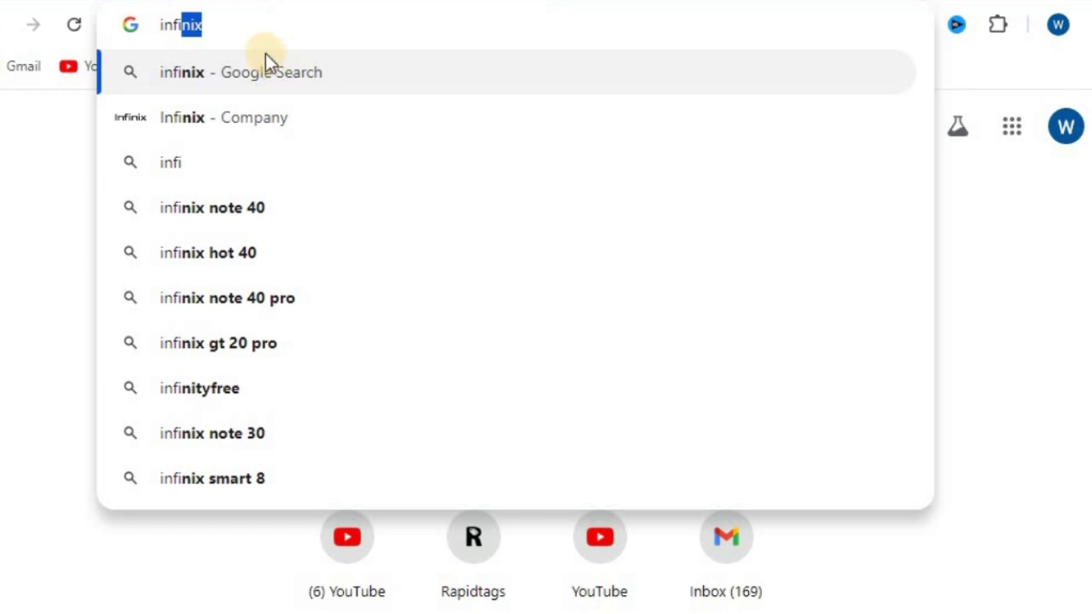
{"action": "left_click", "coordinate": [159, 3]}
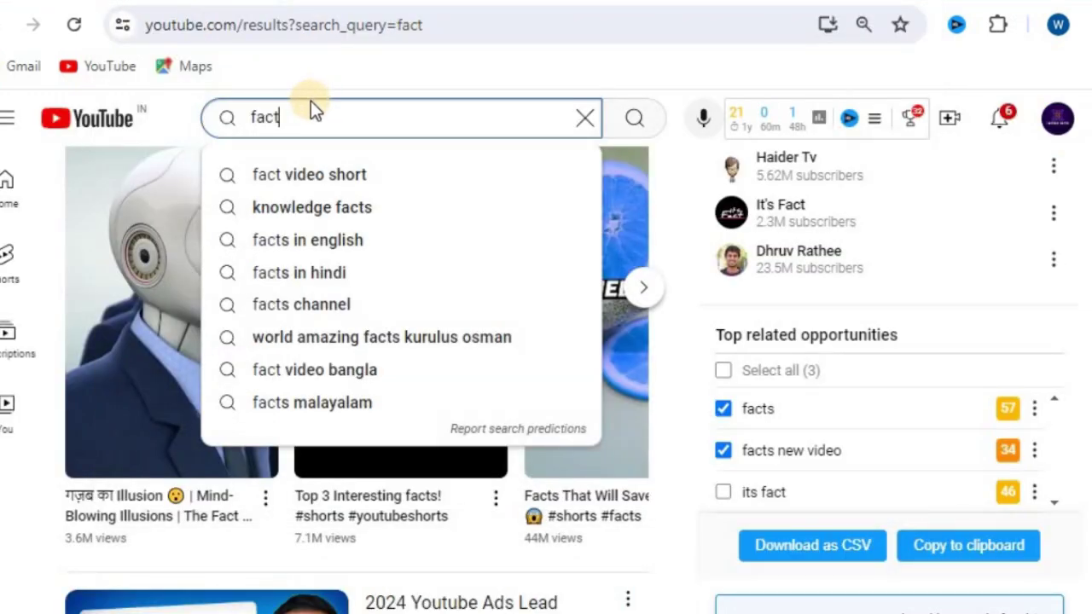
- Replace the YouTube search text with the channel name InfoPulse and select that name for copying
{"action": "key", "text": "BackSpace"}
{"action": "key", "text": "BackSpace"}
{"action": "key", "text": "BackSpace"}
{"action": "key", "text": "BackSpace"}
{"action": "key", "text": "ctrl+v"}
{"action": "double_click", "coordinate": [310, 108]}
{"action": "left_click", "coordinate": [358, 122]}
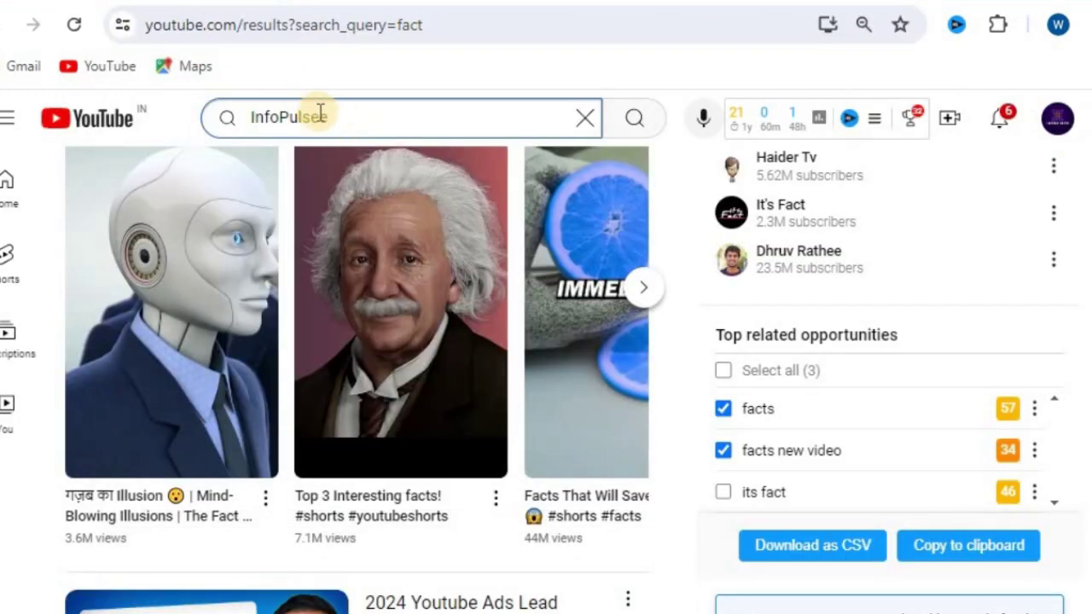
{"action": "left_click_drag", "start_coordinate": [321, 114], "coordinate": [211, 111]}
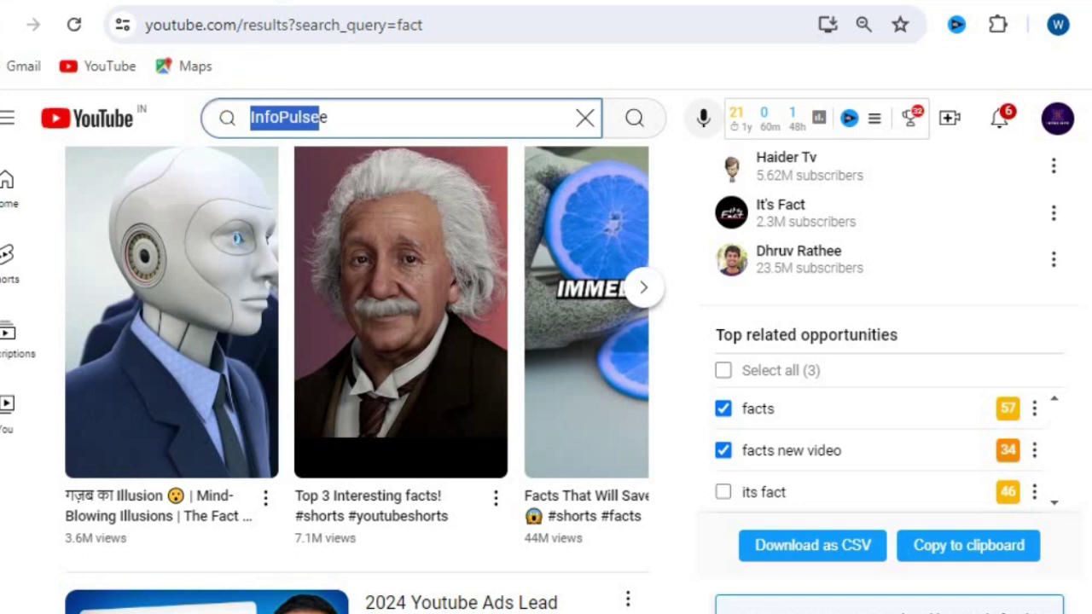
- Generate YouTube tags for InfoPulse in the RapidTags YouTube Tag Generator and copy all the resulting tags
{"action": "left_click", "coordinate": [350, 7]}
{"action": "left_click", "coordinate": [441, 558]}
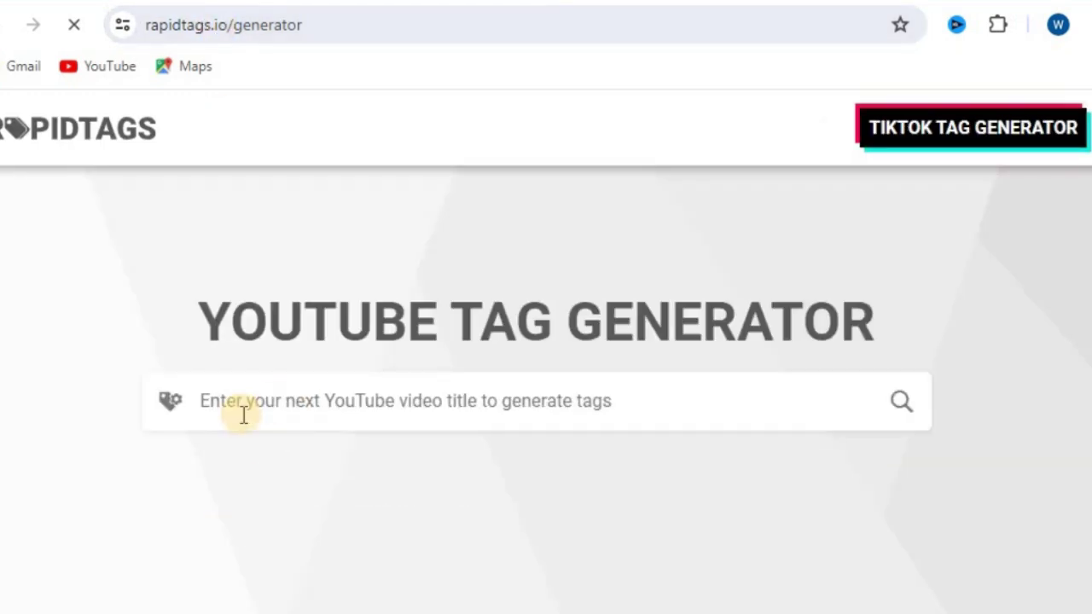
{"action": "left_click", "coordinate": [243, 415]}
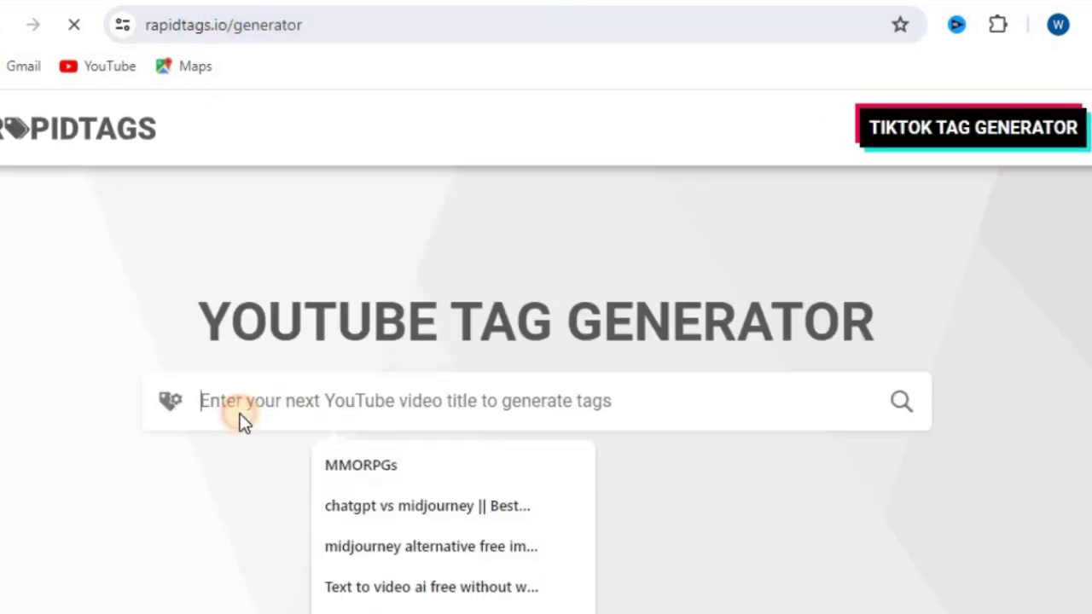
{"action": "type", "text": "InfoPulse"}
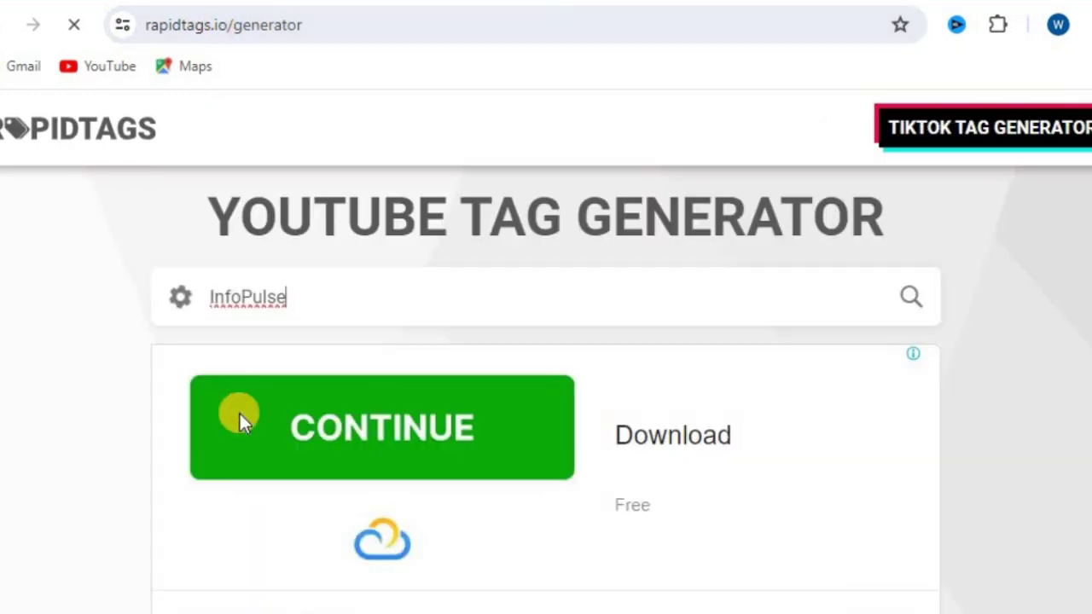
{"action": "scroll", "coordinate": [376, 550], "scroll_direction": "down", "scroll_amount": 9}
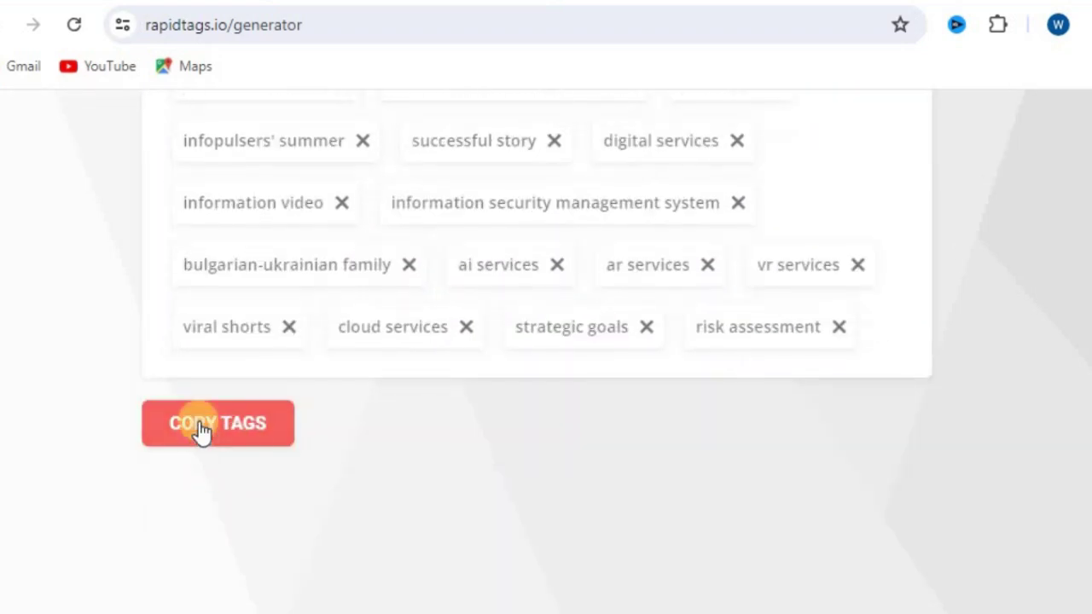
{"action": "left_click", "coordinate": [201, 434]}
- Switch to YouTube Studio and paste the copied InfoPulse tags as keywords in the channel's basic info settings
{"action": "key", "text": "alt+Tab"}
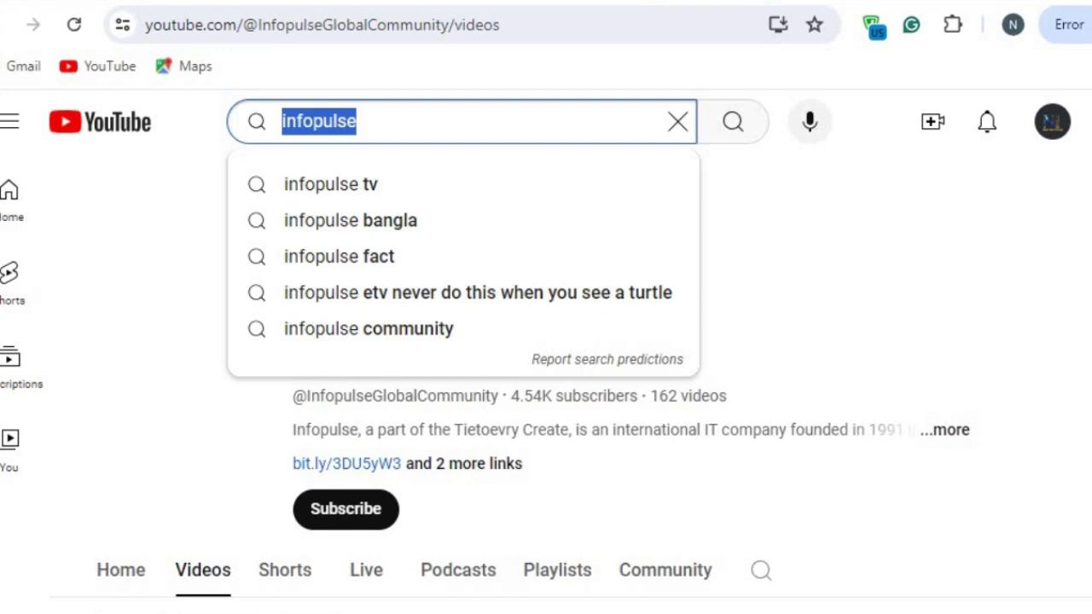
{"action": "key", "text": "alt+Tab"}
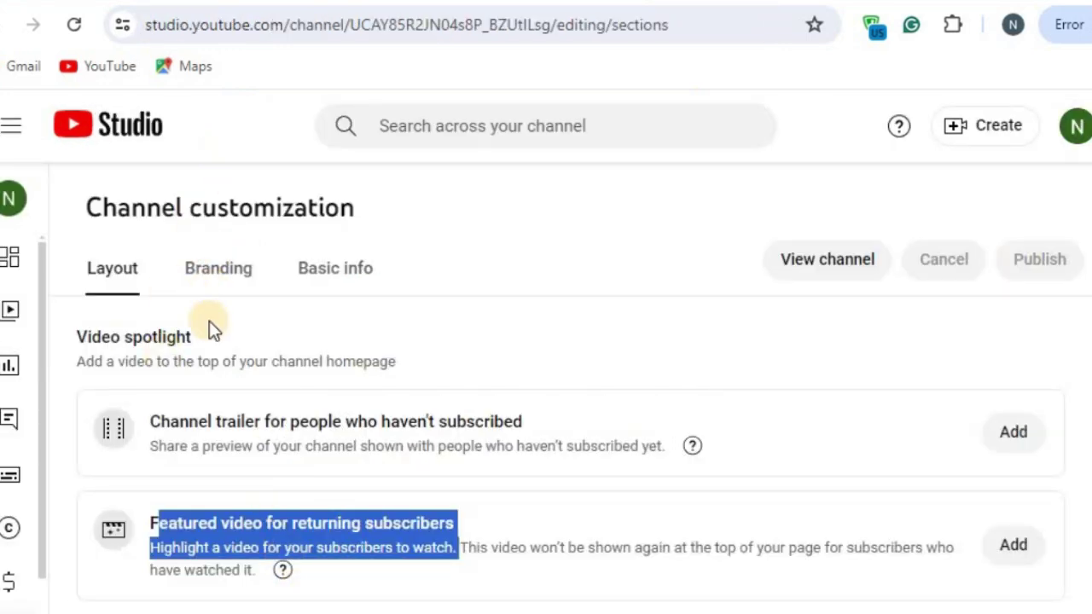
{"action": "scroll", "coordinate": [209, 332], "scroll_direction": "down", "scroll_amount": 6}
{"action": "scroll", "coordinate": [210, 375], "scroll_direction": "up", "scroll_amount": 3}
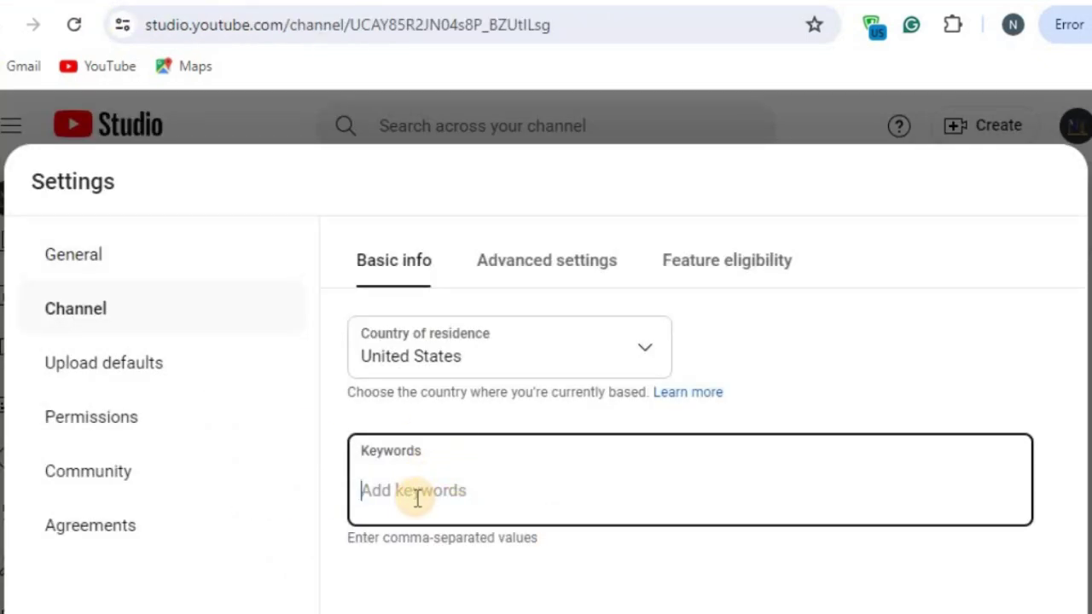
{"action": "key", "text": "ctrl+v"}
{"action": "scroll", "coordinate": [585, 525], "scroll_direction": "down", "scroll_amount": 4}
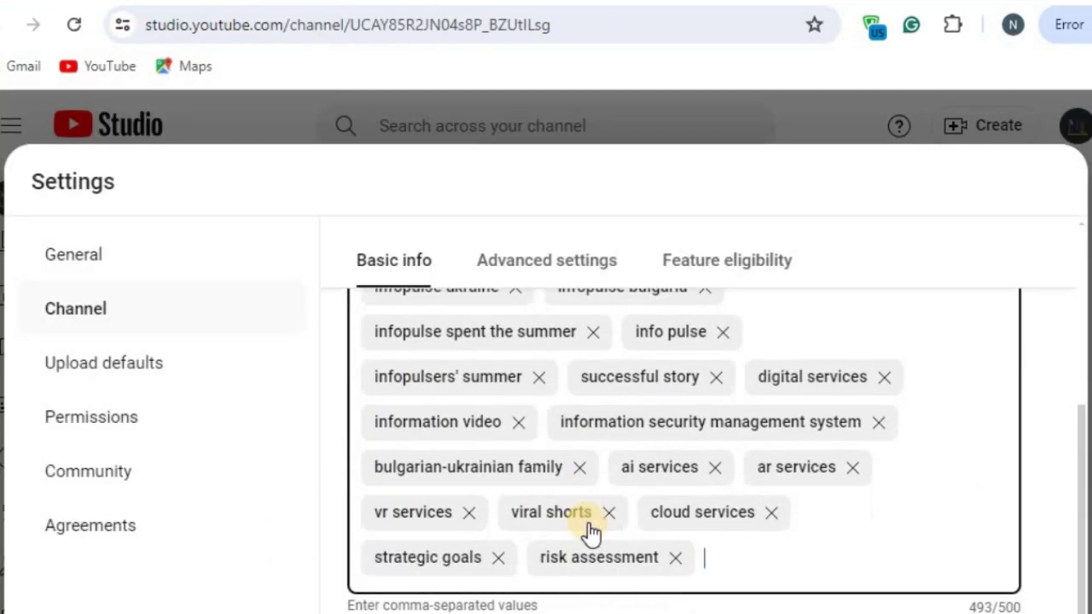
{"action": "scroll", "coordinate": [785, 536], "scroll_direction": "up", "scroll_amount": 5}
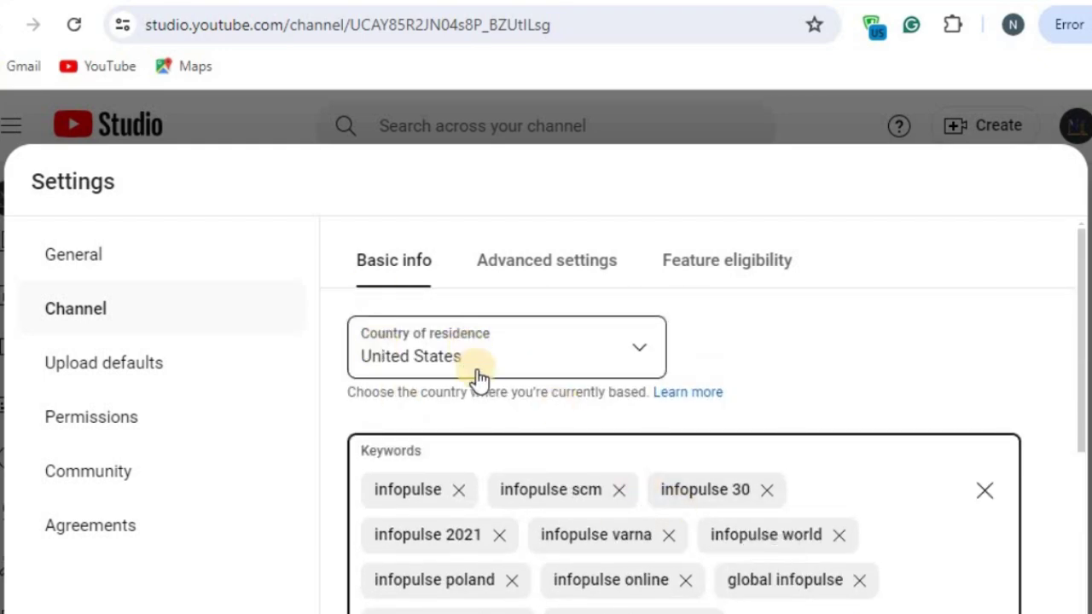
{"action": "scroll", "coordinate": [481, 380], "scroll_direction": "down", "scroll_amount": 5}
- Set the channel as not made for kids and review the remaining advanced channel settings
{"action": "left_click", "coordinate": [507, 267]}
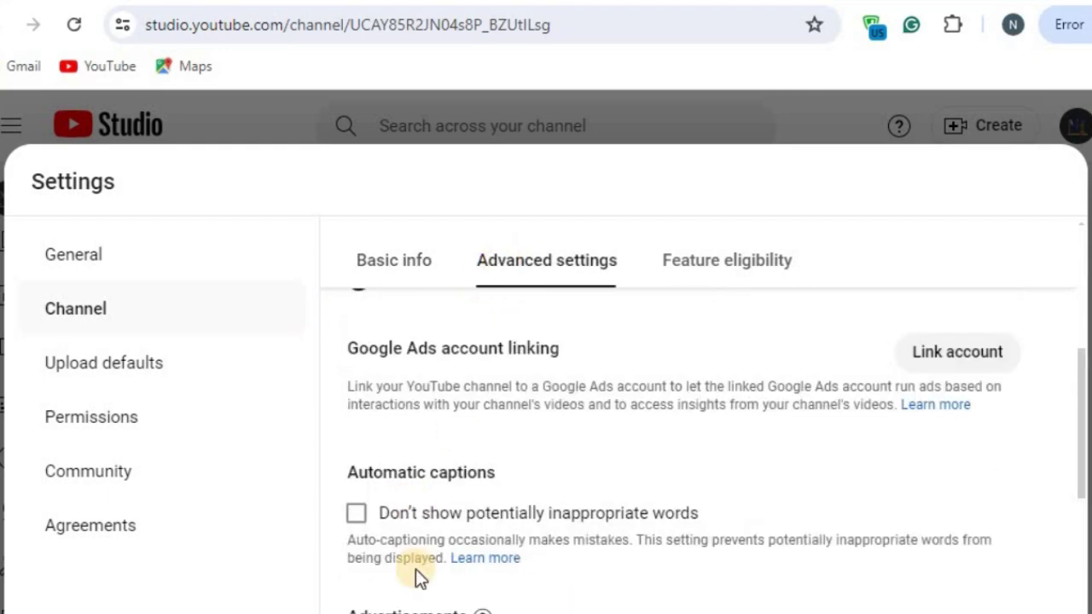
{"action": "scroll", "coordinate": [451, 430], "scroll_direction": "up", "scroll_amount": 4}
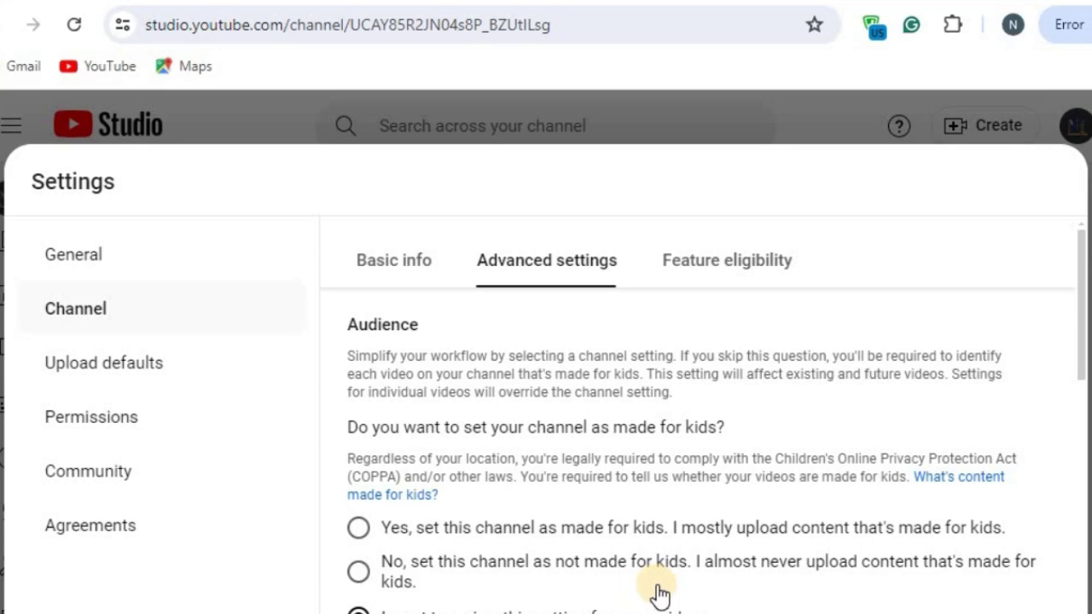
{"action": "left_click", "coordinate": [356, 576]}
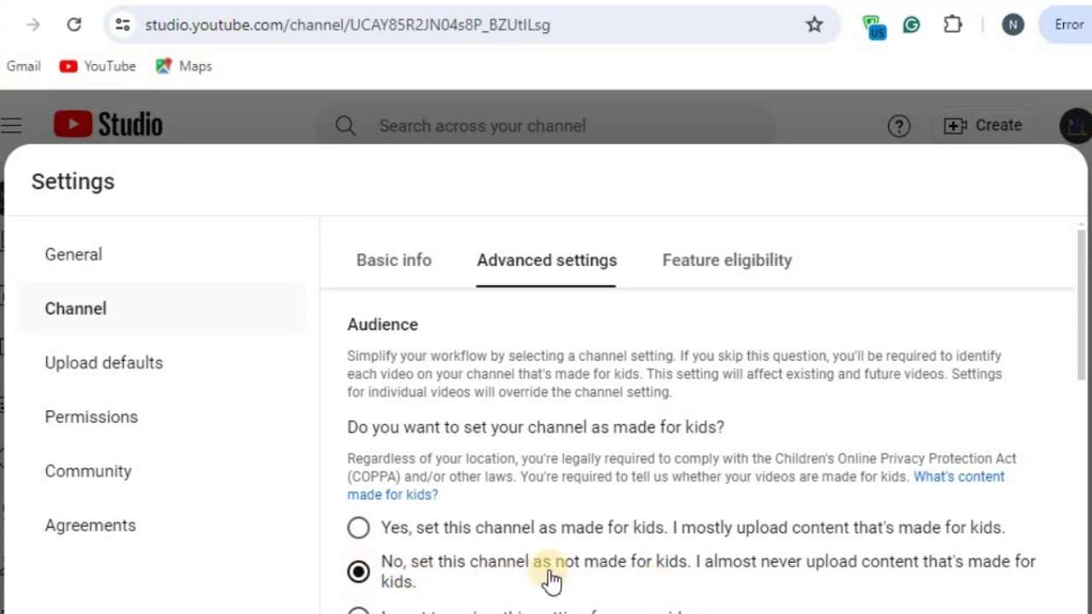
{"action": "scroll", "coordinate": [550, 578], "scroll_direction": "down", "scroll_amount": 5}
{"action": "scroll", "coordinate": [550, 578], "scroll_direction": "down", "scroll_amount": 3}
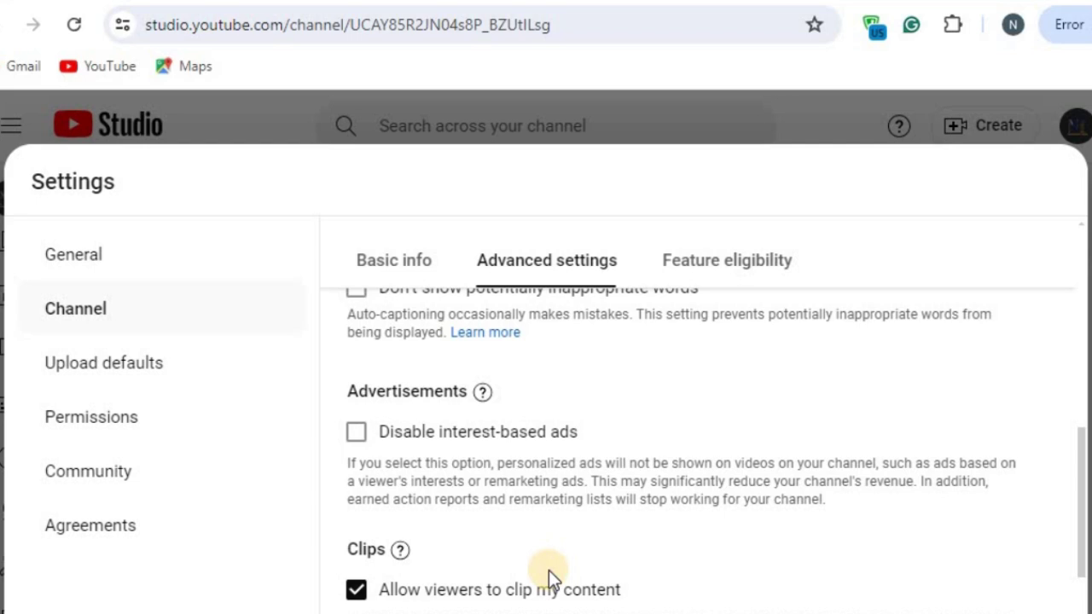
{"action": "scroll", "coordinate": [565, 551], "scroll_direction": "down", "scroll_amount": 2}
{"action": "scroll", "coordinate": [568, 529], "scroll_direction": "up", "scroll_amount": 10}
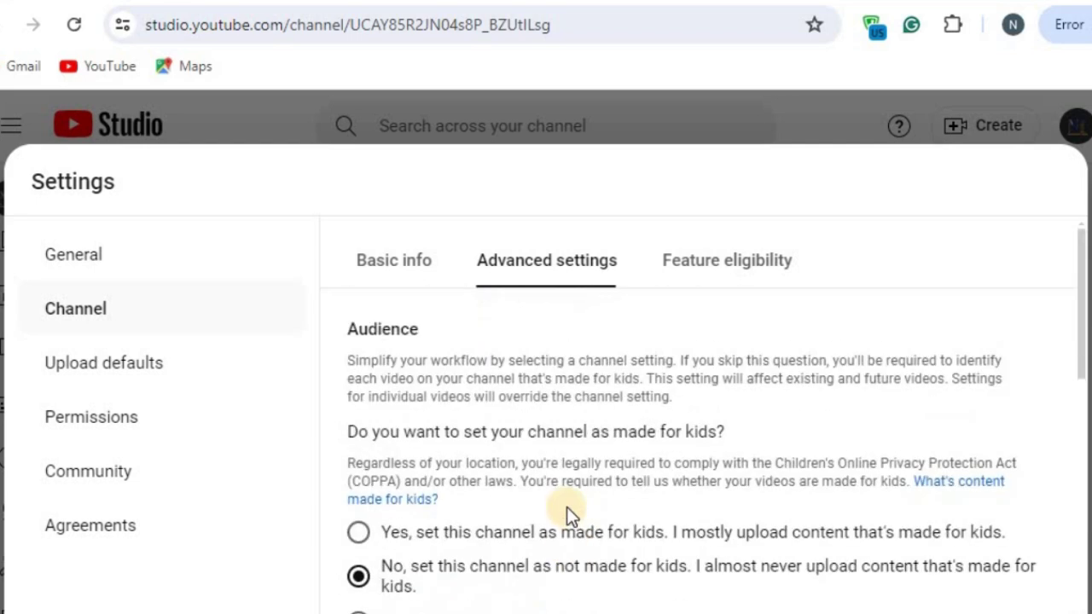
- Examine the feature eligibility requirements for intermediate and advanced features, including the valid ID option, and close the settings
{"action": "left_click", "coordinate": [702, 272]}
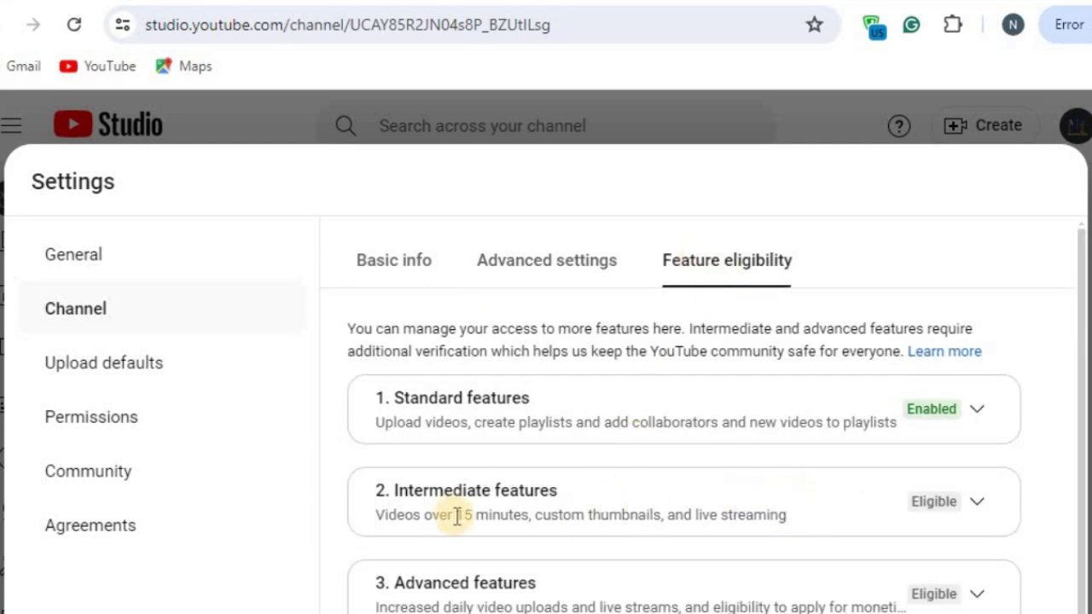
{"action": "left_click", "coordinate": [976, 502]}
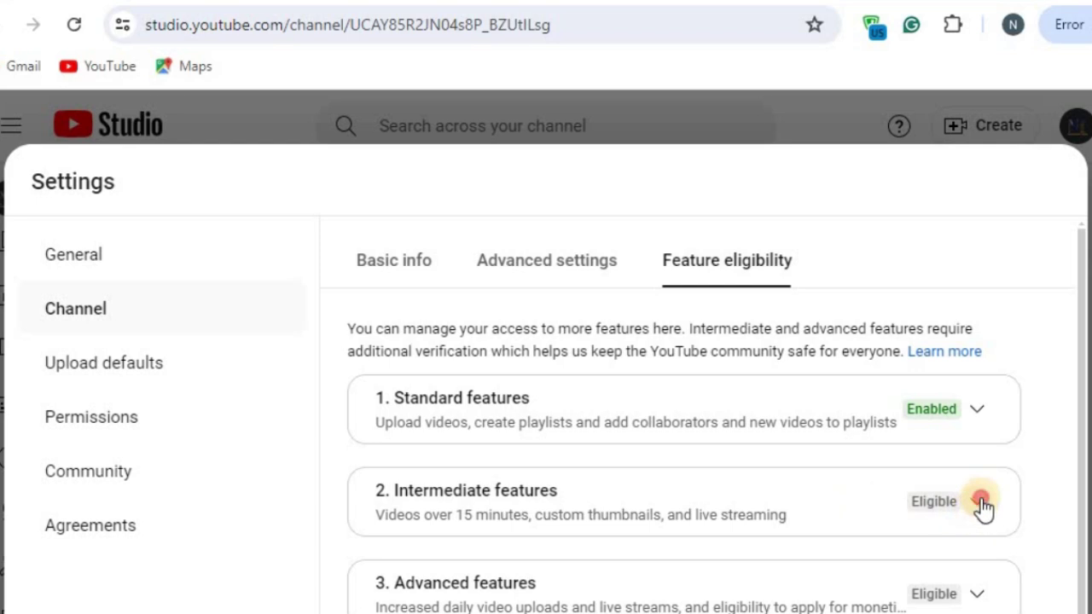
{"action": "scroll", "coordinate": [666, 553], "scroll_direction": "down", "scroll_amount": 3}
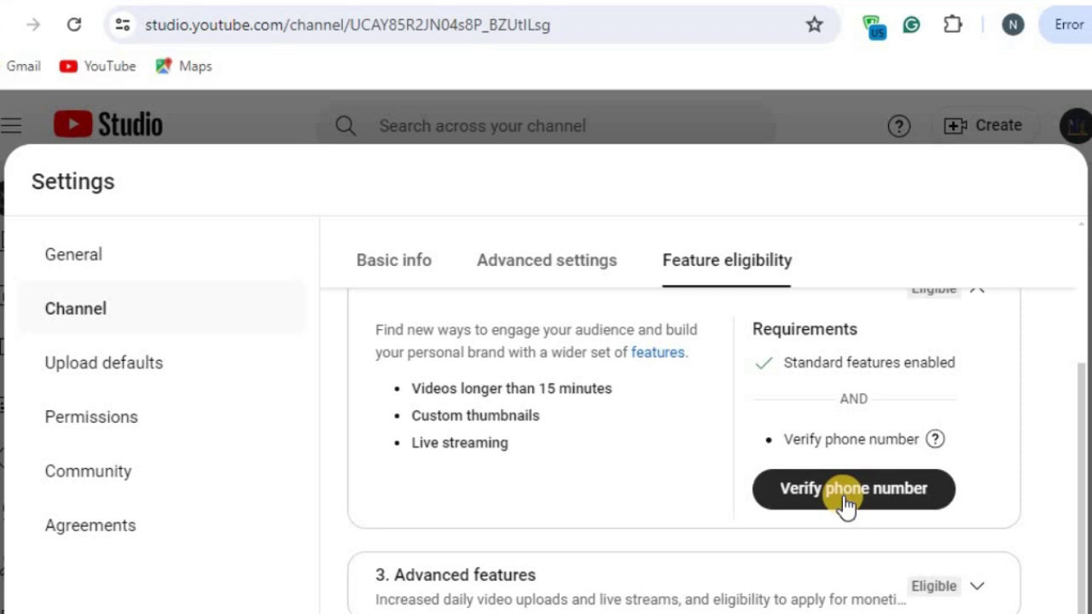
{"action": "left_click", "coordinate": [976, 589]}
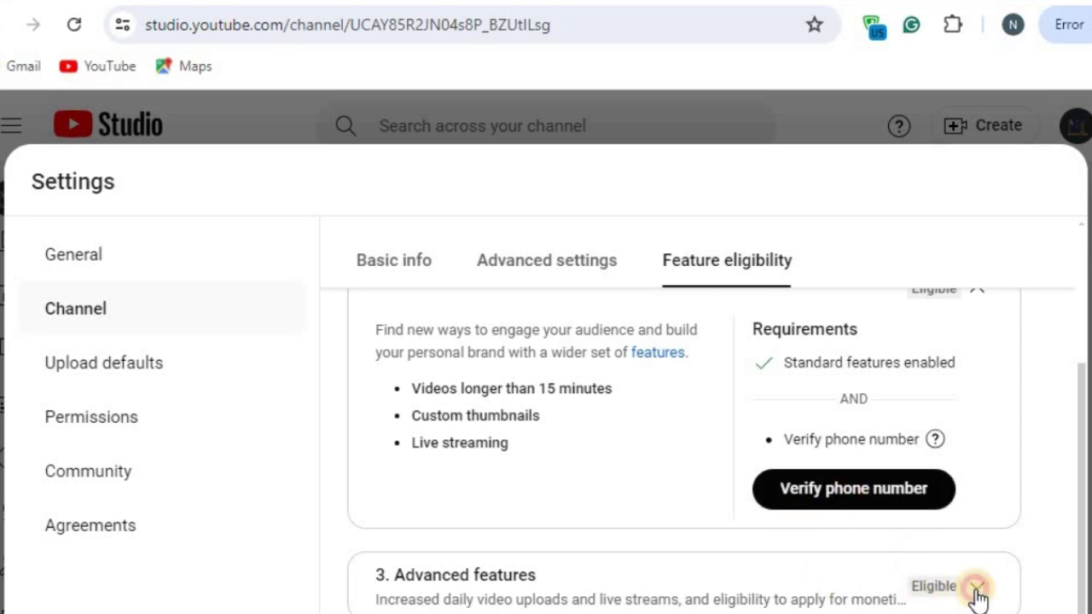
{"action": "scroll", "coordinate": [618, 567], "scroll_direction": "down", "scroll_amount": 4}
{"action": "mouse_move", "coordinate": [786, 442]}
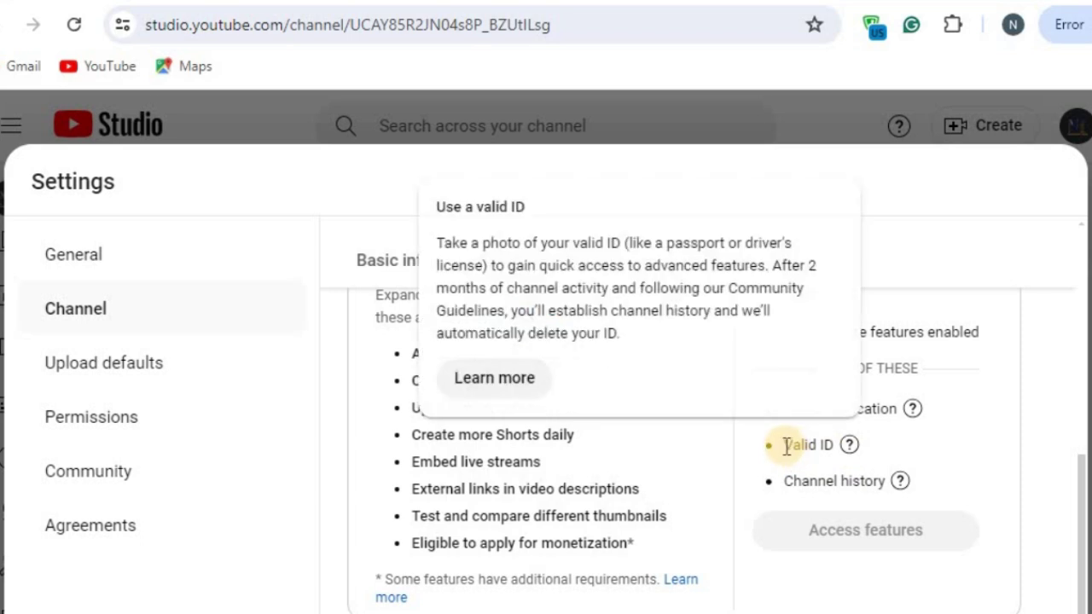
{"action": "left_click_drag", "start_coordinate": [785, 445], "coordinate": [842, 444]}
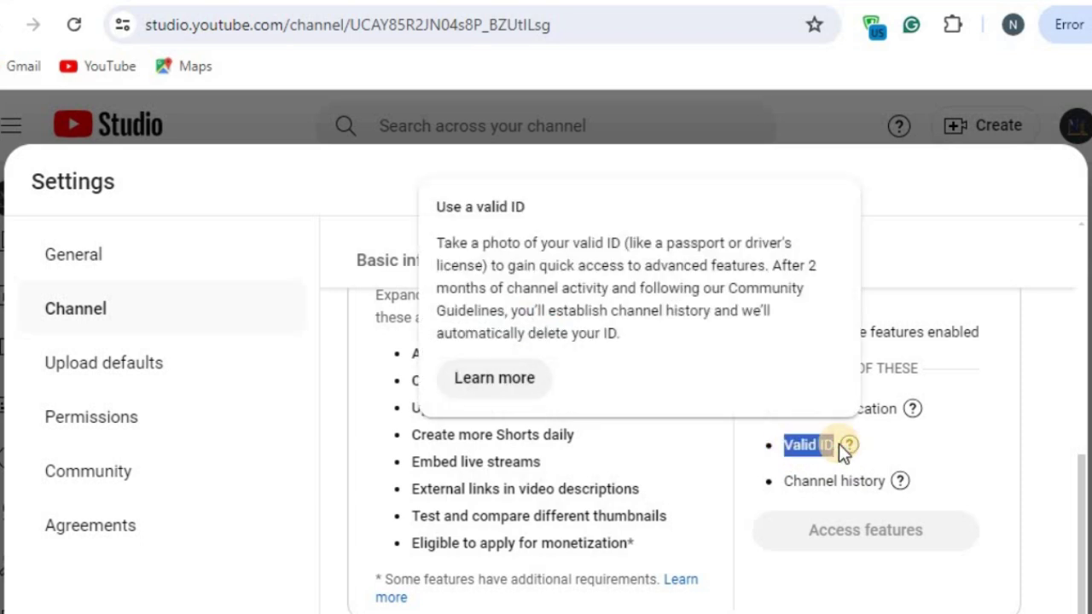
{"action": "scroll", "coordinate": [707, 460], "scroll_direction": "up", "scroll_amount": 5}
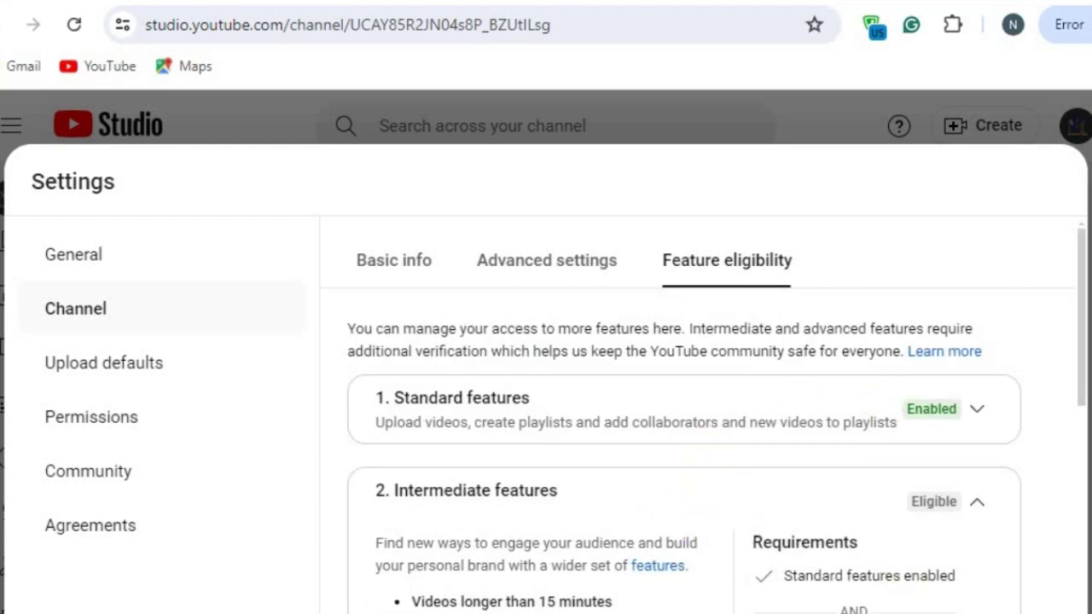
{"action": "key", "text": "Escape"}
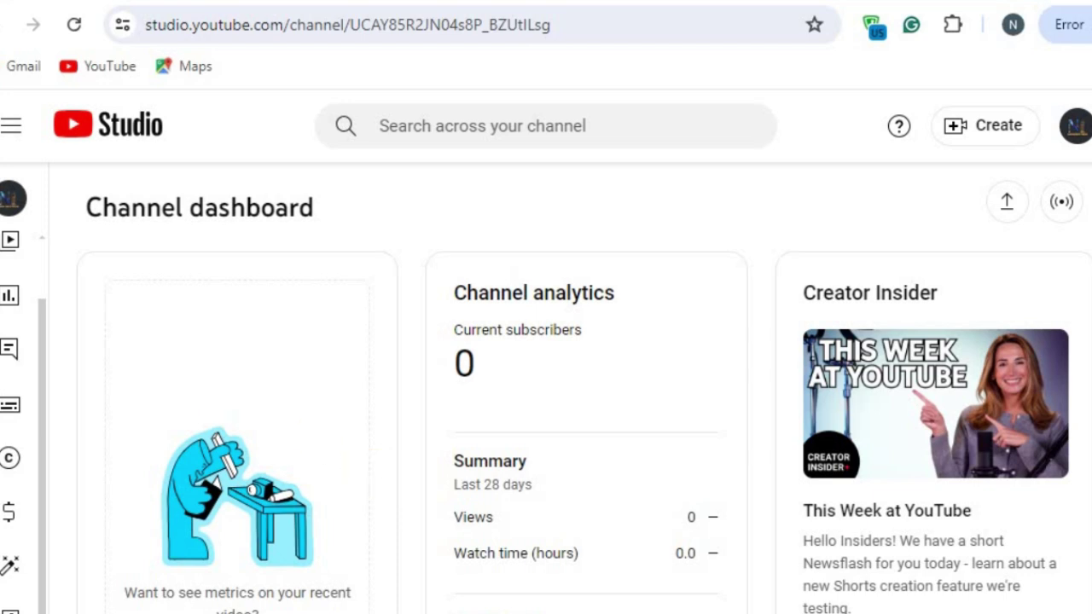
- Go through the channel's monetization requirements, turn on 2-Step Verification for the Google account, and leave the verification page
{"action": "left_click", "coordinate": [12, 516]}
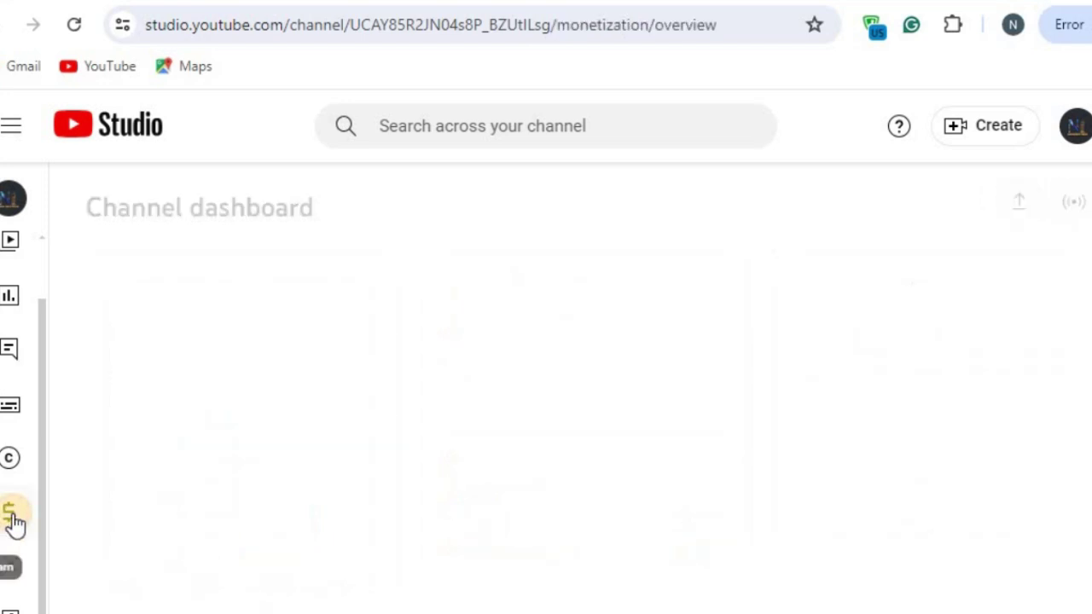
{"action": "scroll", "coordinate": [331, 529], "scroll_direction": "down", "scroll_amount": 9}
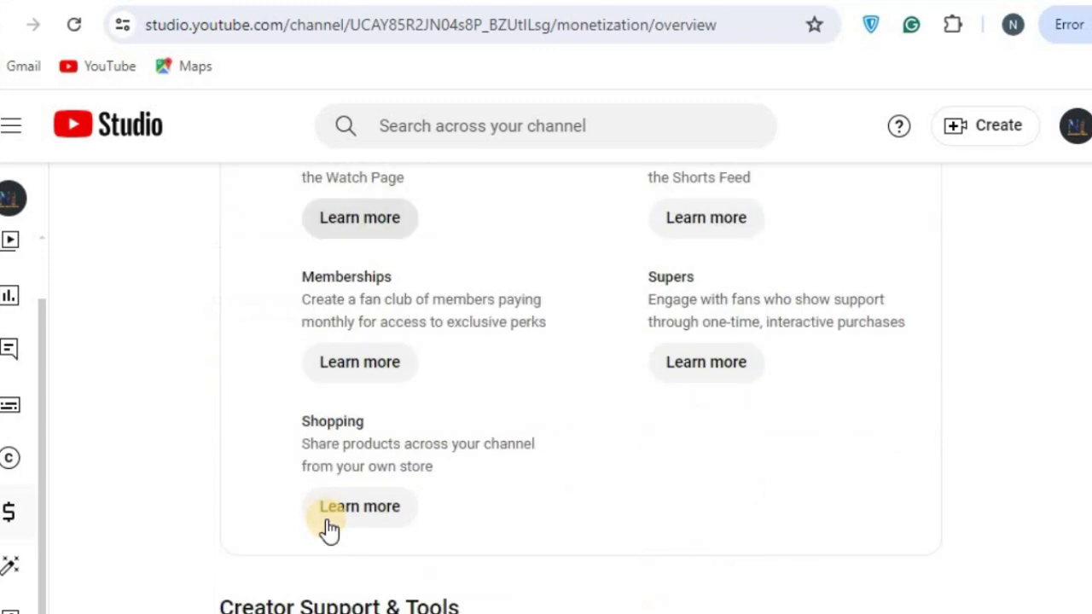
{"action": "scroll", "coordinate": [346, 538], "scroll_direction": "down", "scroll_amount": 5}
{"action": "scroll", "coordinate": [346, 537], "scroll_direction": "down", "scroll_amount": 1}
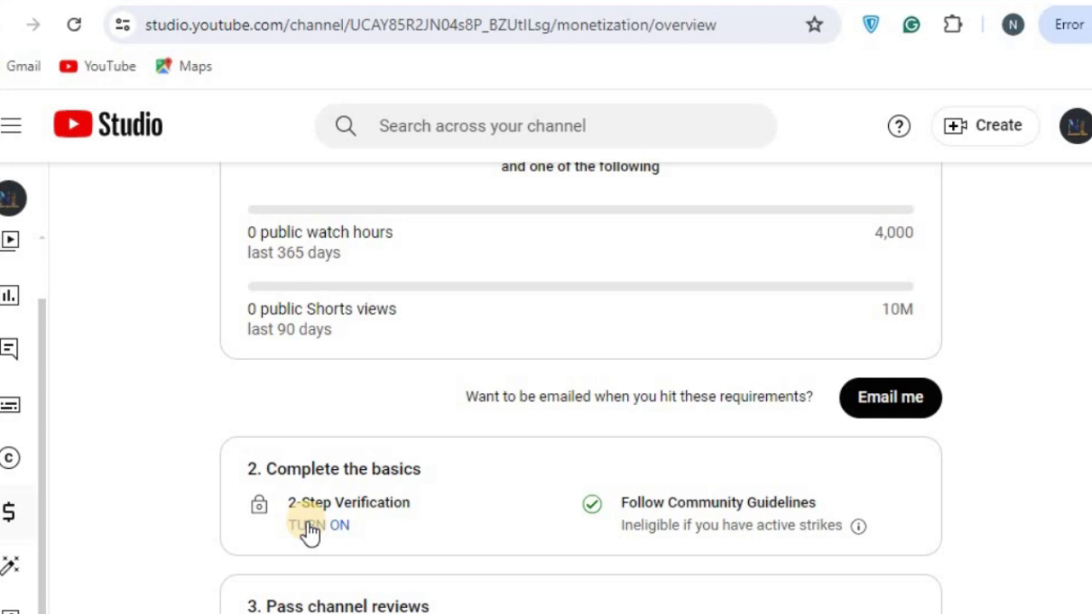
{"action": "left_click", "coordinate": [314, 526]}
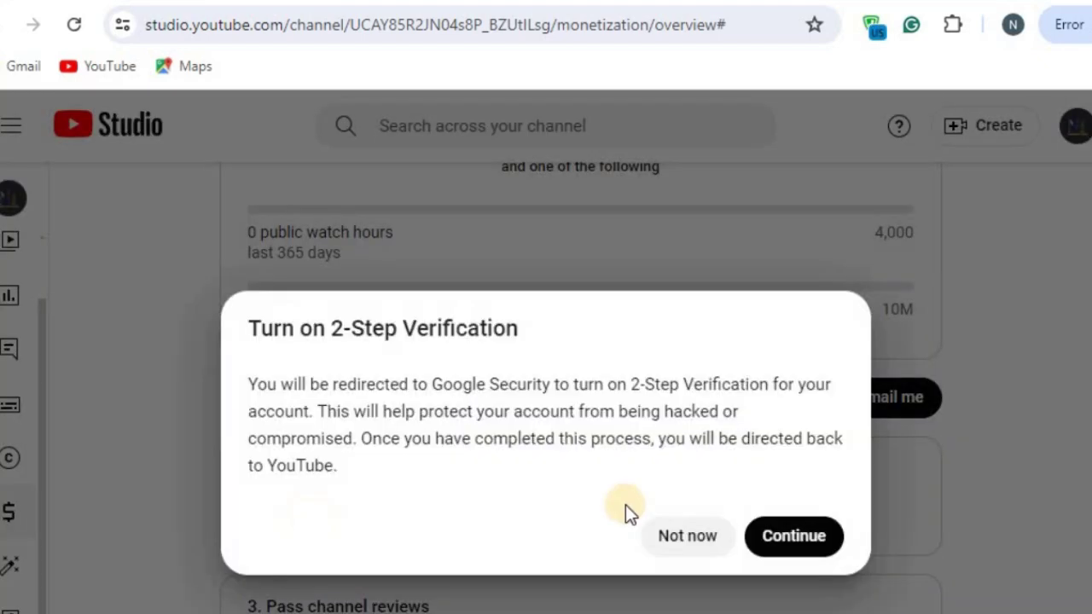
{"action": "left_click", "coordinate": [774, 538]}
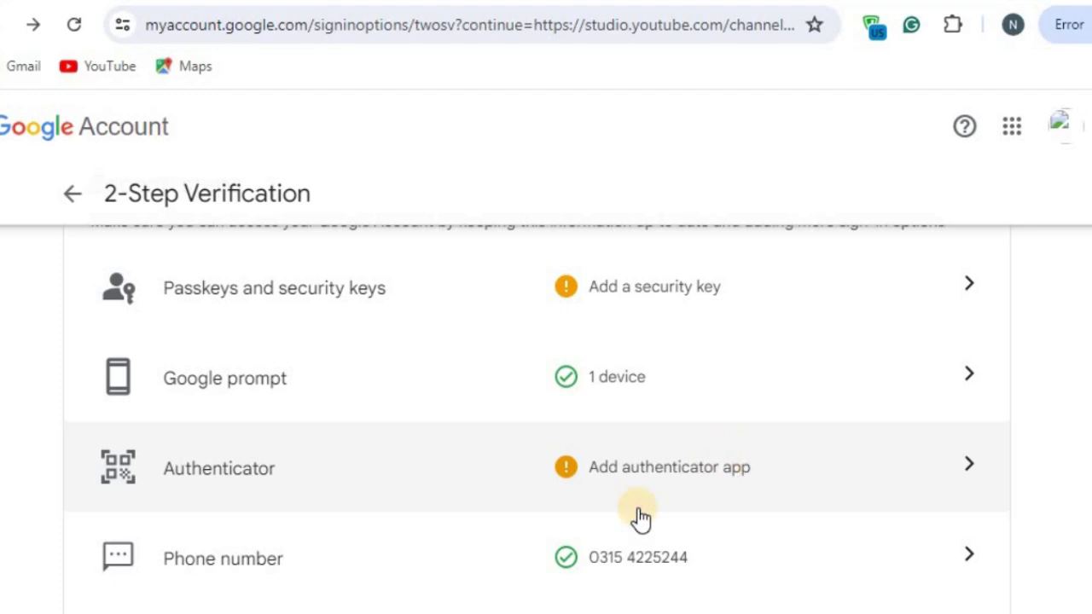
{"action": "scroll", "coordinate": [638, 517], "scroll_direction": "up", "scroll_amount": 5}
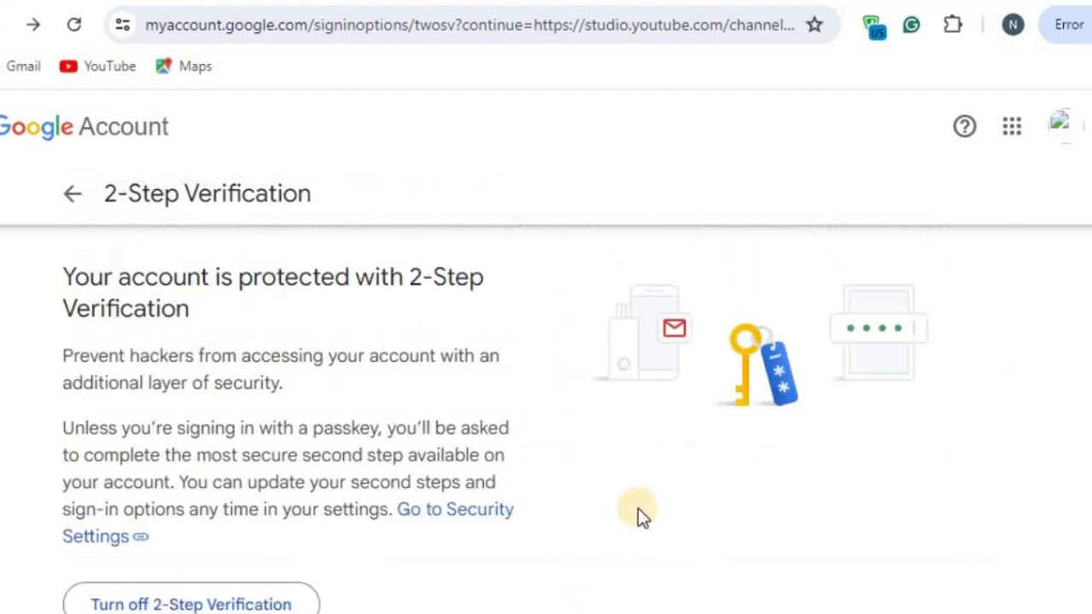
{"action": "left_click", "coordinate": [61, 189]}
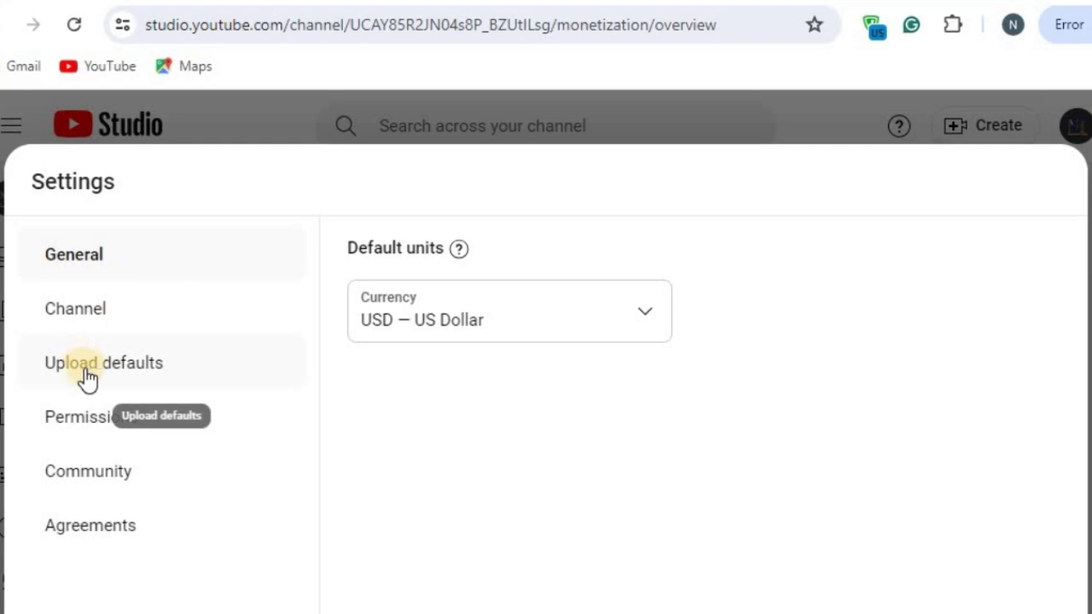
- Review the channel keywords and examine the basic info fields of the upload defaults, including title and description
{"action": "left_click", "coordinate": [229, 318]}
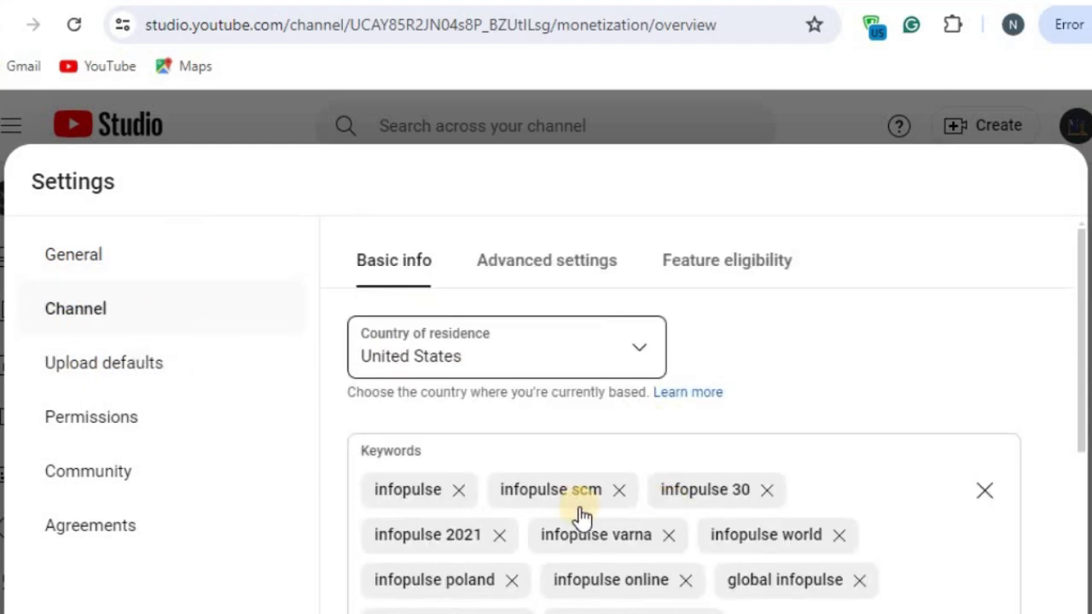
{"action": "left_click", "coordinate": [122, 373]}
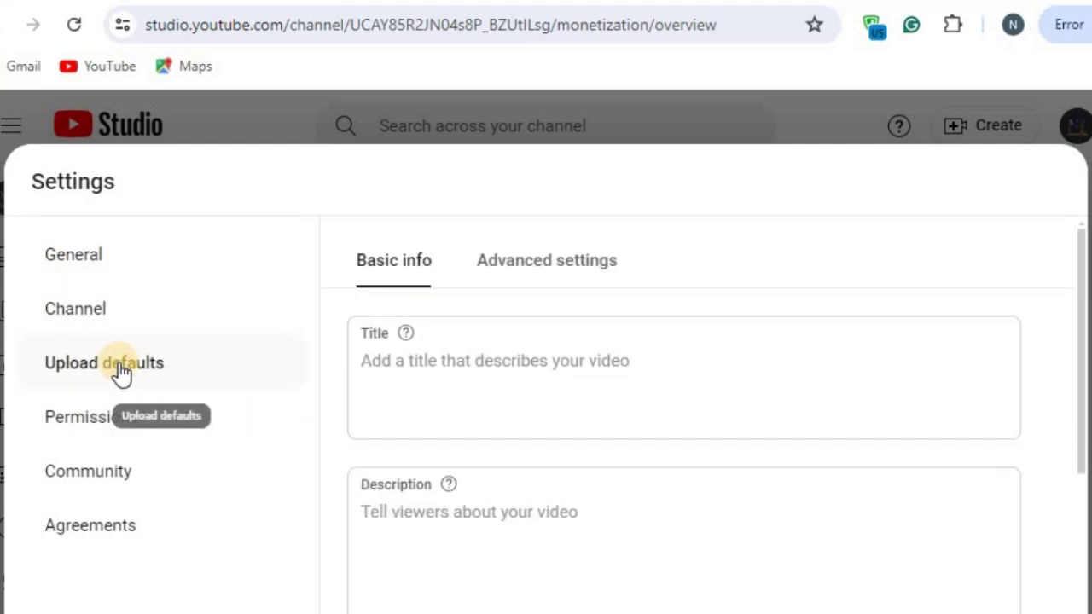
{"action": "left_click", "coordinate": [417, 517]}
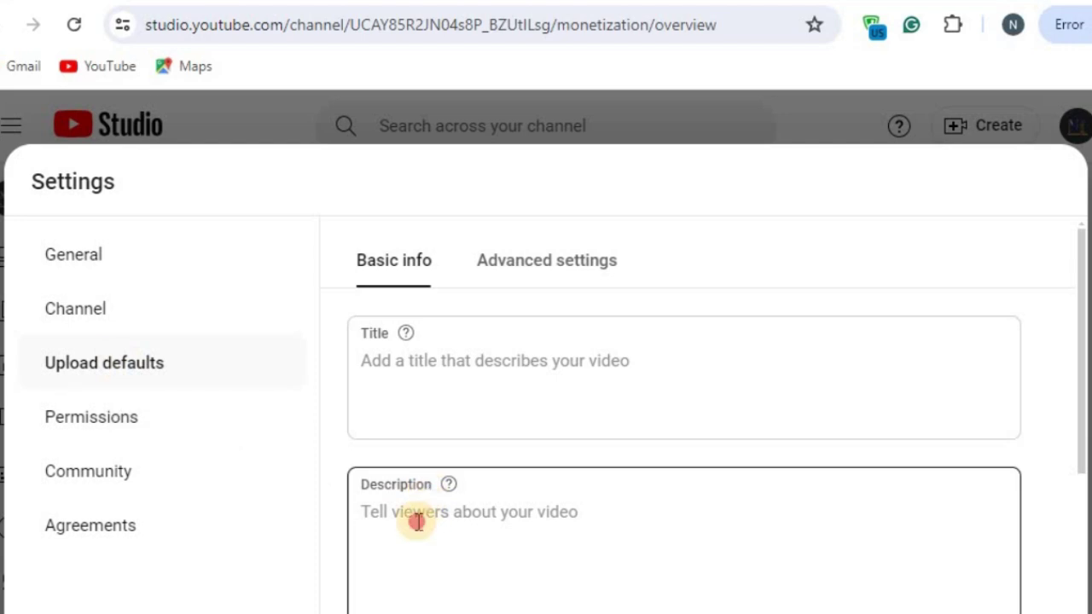
{"action": "scroll", "coordinate": [418, 529], "scroll_direction": "down", "scroll_amount": 1}
{"action": "scroll", "coordinate": [415, 524], "scroll_direction": "down", "scroll_amount": 2}
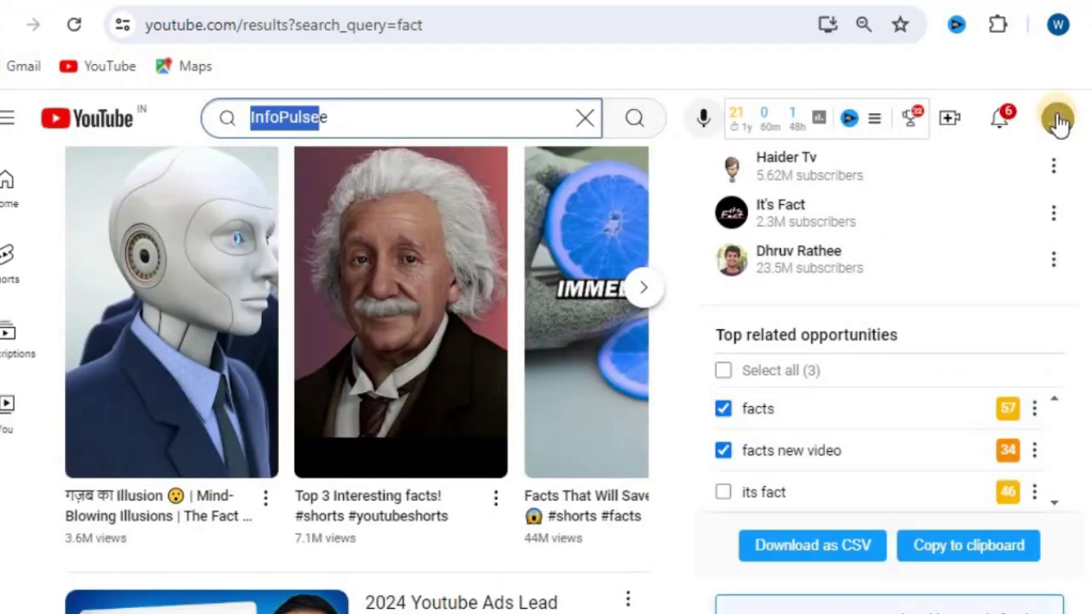
- Open the details of the existing FREE Windows RDP video in the other channel's YouTube Studio and copy the copyright disclaimer from its description
{"action": "left_click", "coordinate": [1056, 117]}
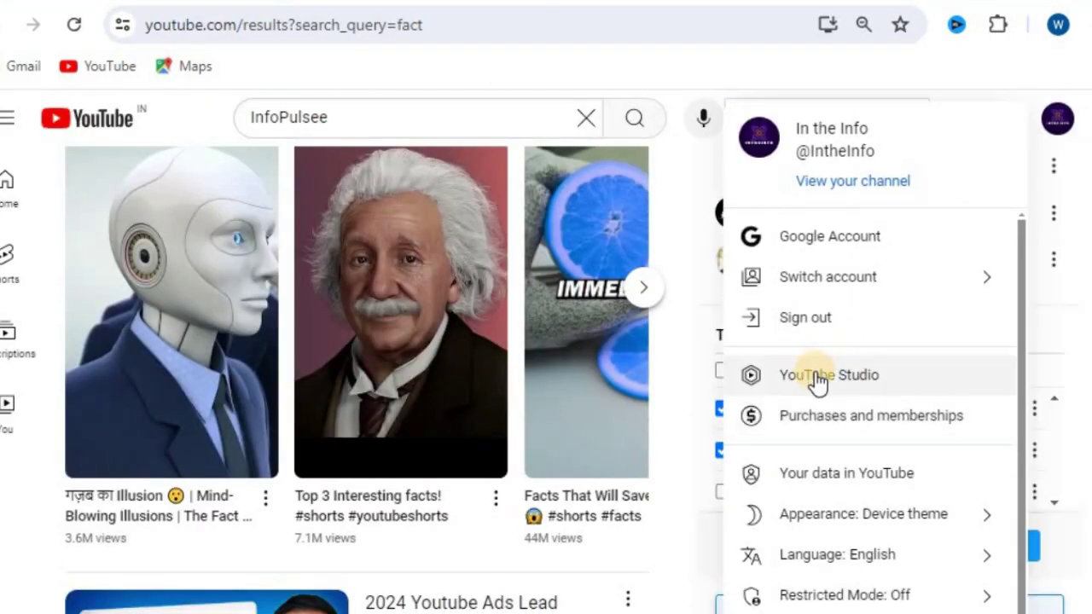
{"action": "left_click", "coordinate": [817, 380]}
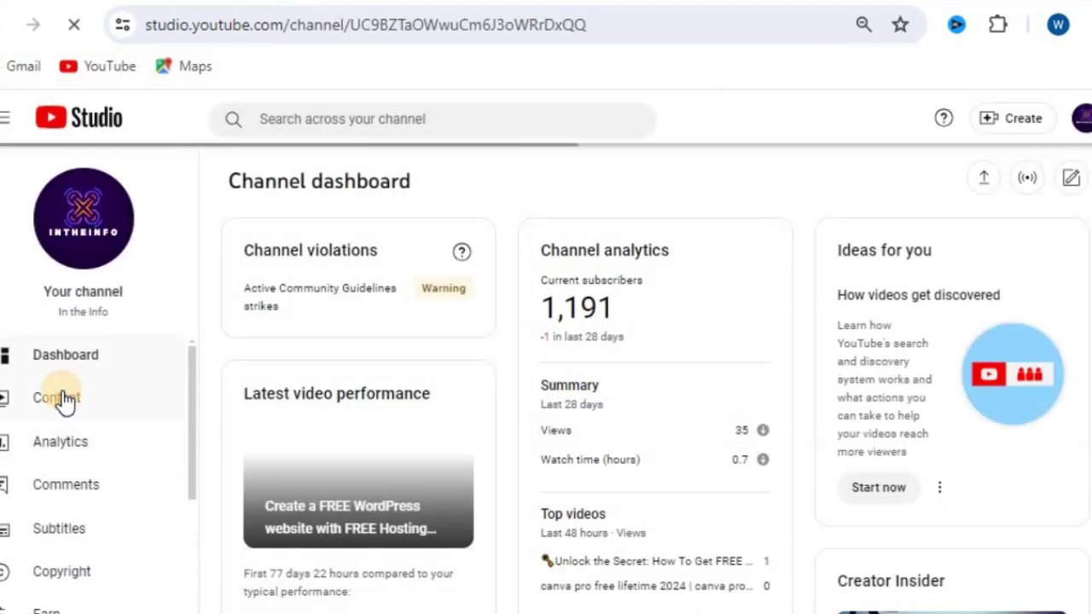
{"action": "left_click", "coordinate": [64, 401]}
{"action": "left_click", "coordinate": [398, 546]}
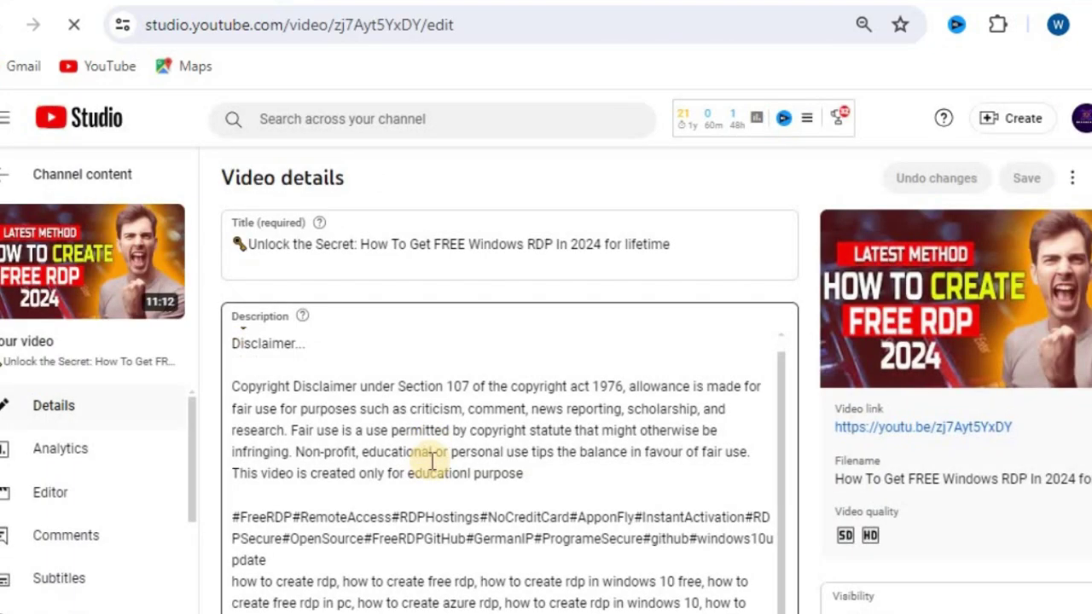
{"action": "left_click_drag", "start_coordinate": [426, 461], "coordinate": [230, 413]}
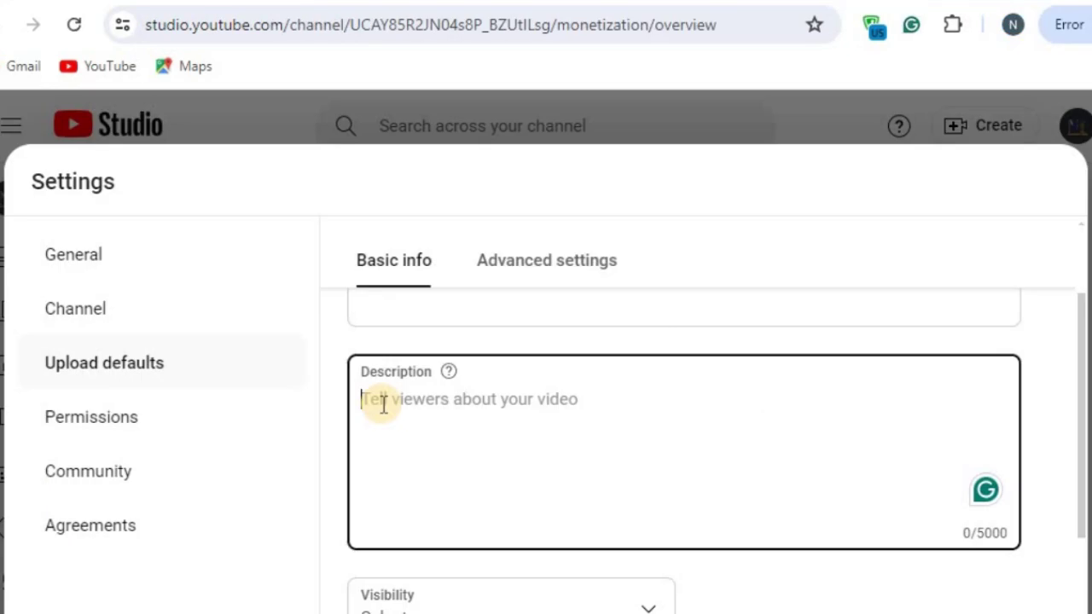
- Paste the copyright disclaimer into the default upload description and add two blank lines above it
{"action": "key", "text": "ctrl+v"}
{"action": "scroll", "coordinate": [366, 424], "scroll_direction": "up", "scroll_amount": 2}
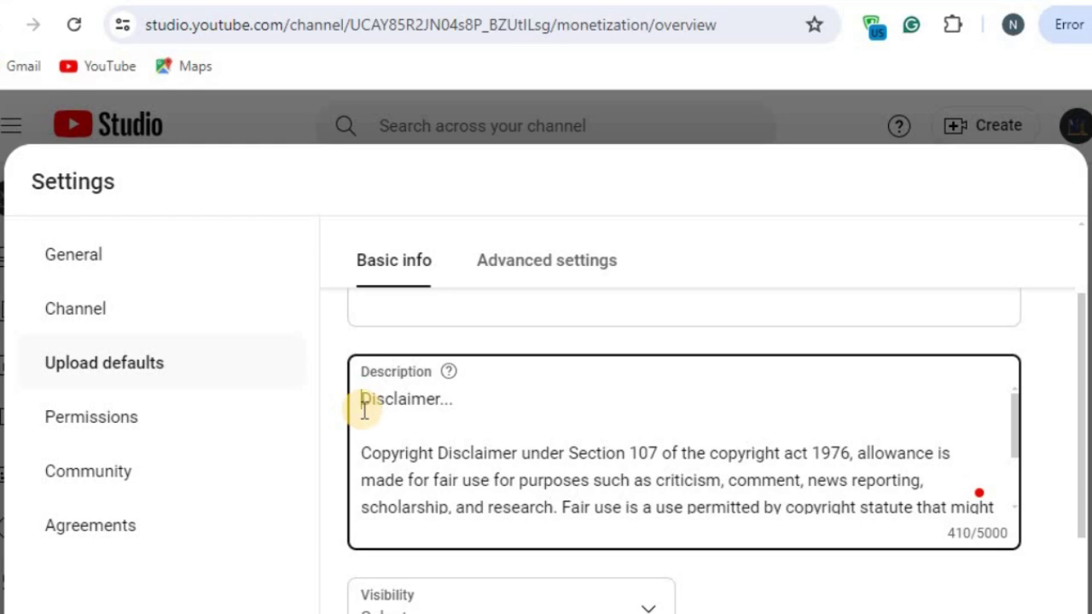
{"action": "left_click", "coordinate": [365, 411]}
{"action": "key", "text": "Return"}
{"action": "key", "text": "Return"}
{"action": "key", "text": "Up"}
{"action": "key", "text": "Up"}
{"action": "scroll", "coordinate": [458, 441], "scroll_direction": "down", "scroll_amount": 3}
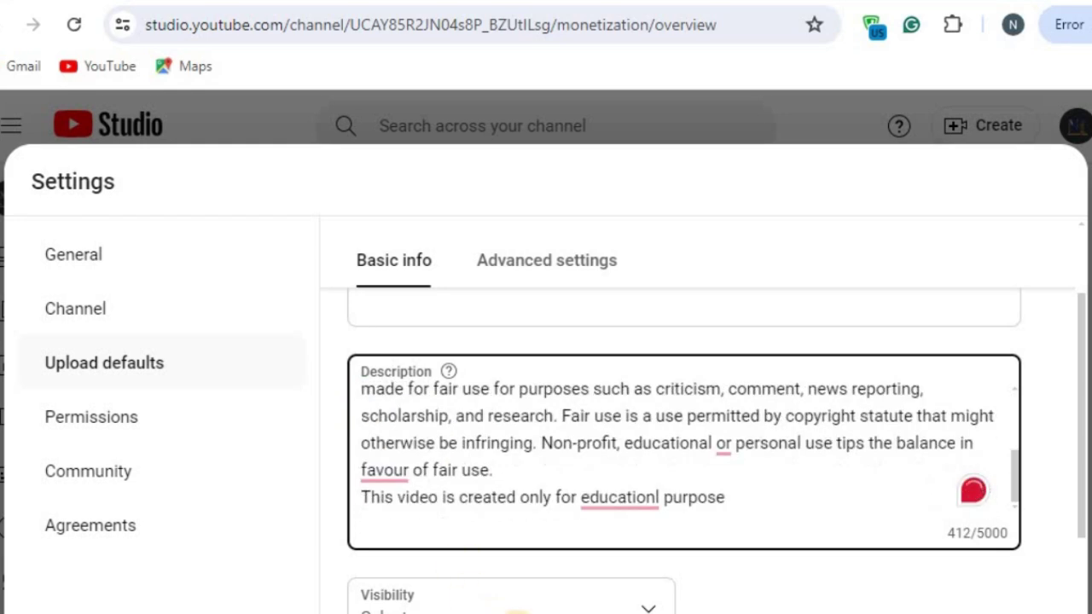
- Set the default upload visibility to Unlisted and check the tags and title fields
{"action": "scroll", "coordinate": [725, 602], "scroll_direction": "down", "scroll_amount": 2}
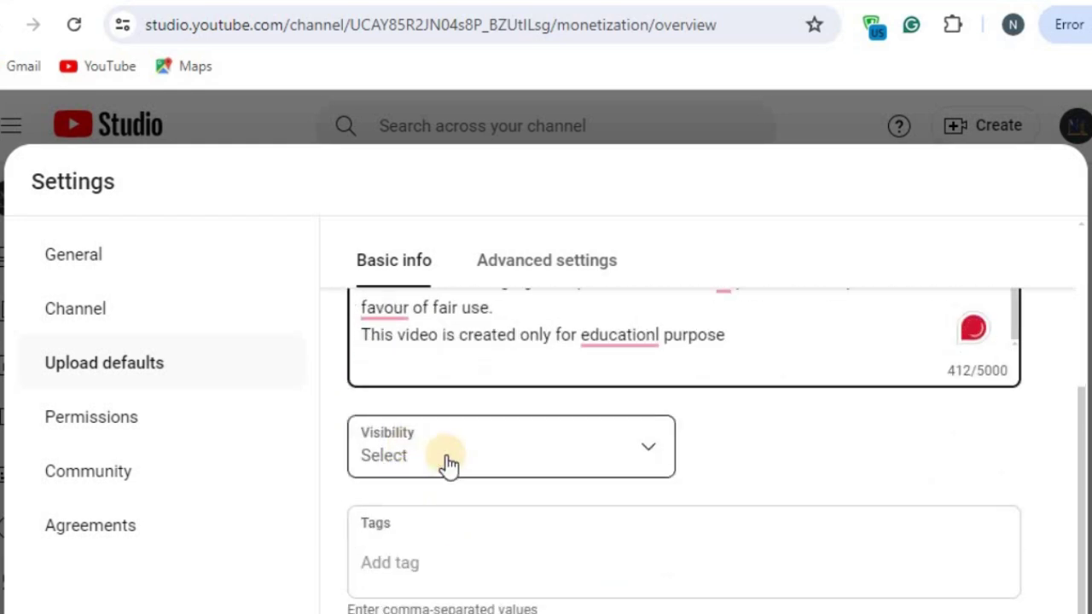
{"action": "left_click", "coordinate": [447, 461]}
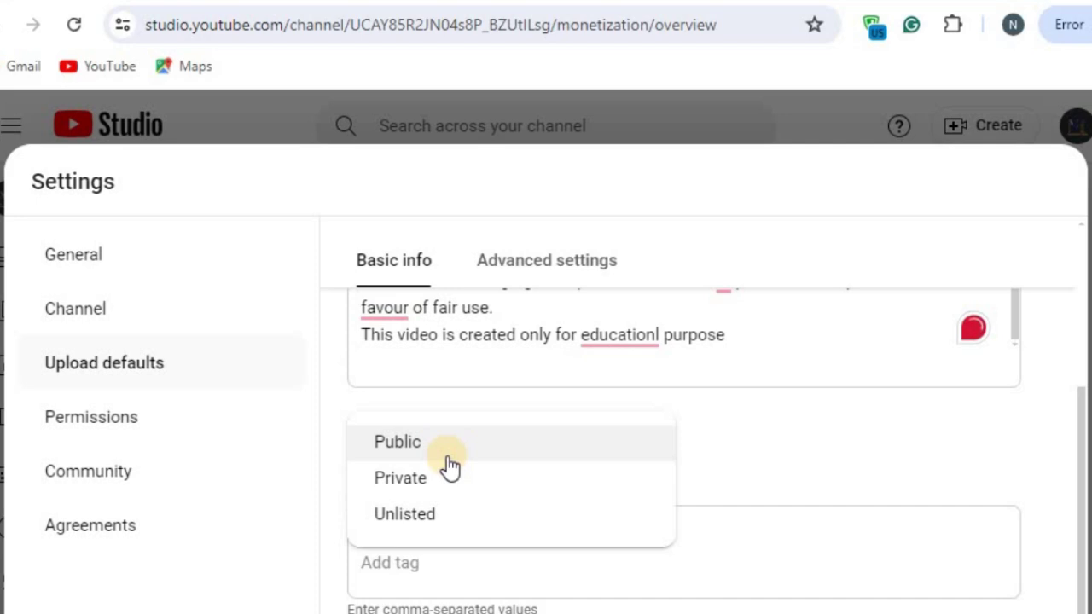
{"action": "left_click", "coordinate": [401, 515]}
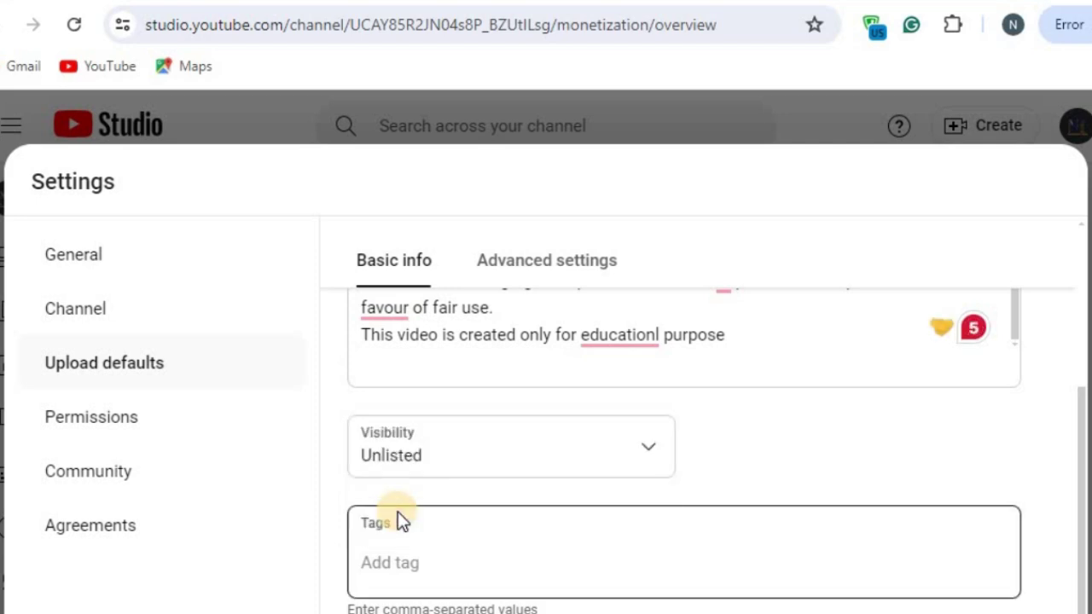
{"action": "left_click", "coordinate": [407, 578]}
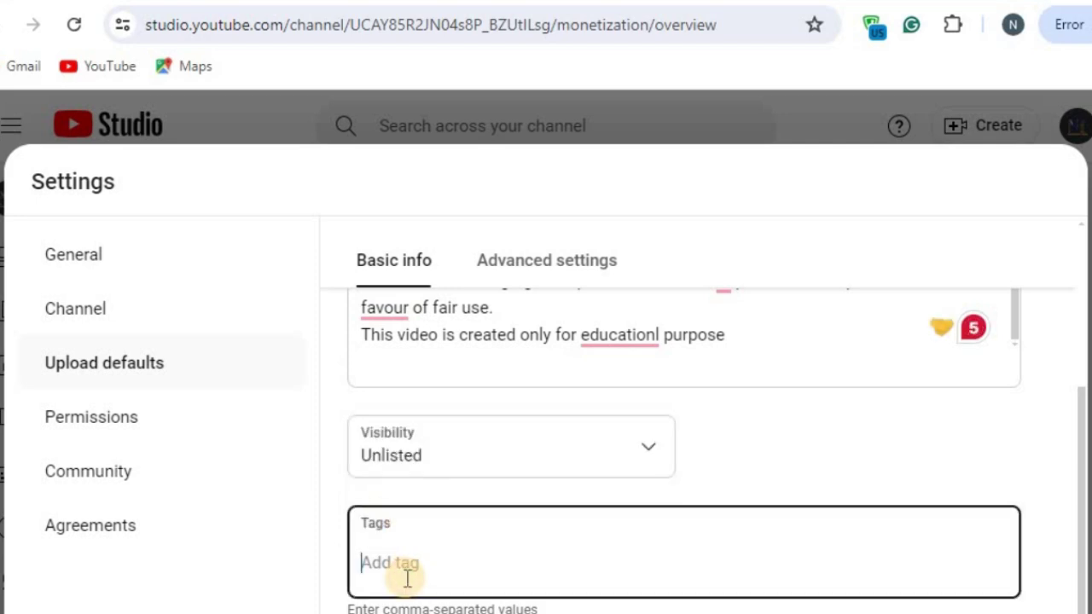
{"action": "scroll", "coordinate": [643, 430], "scroll_direction": "up", "scroll_amount": 3}
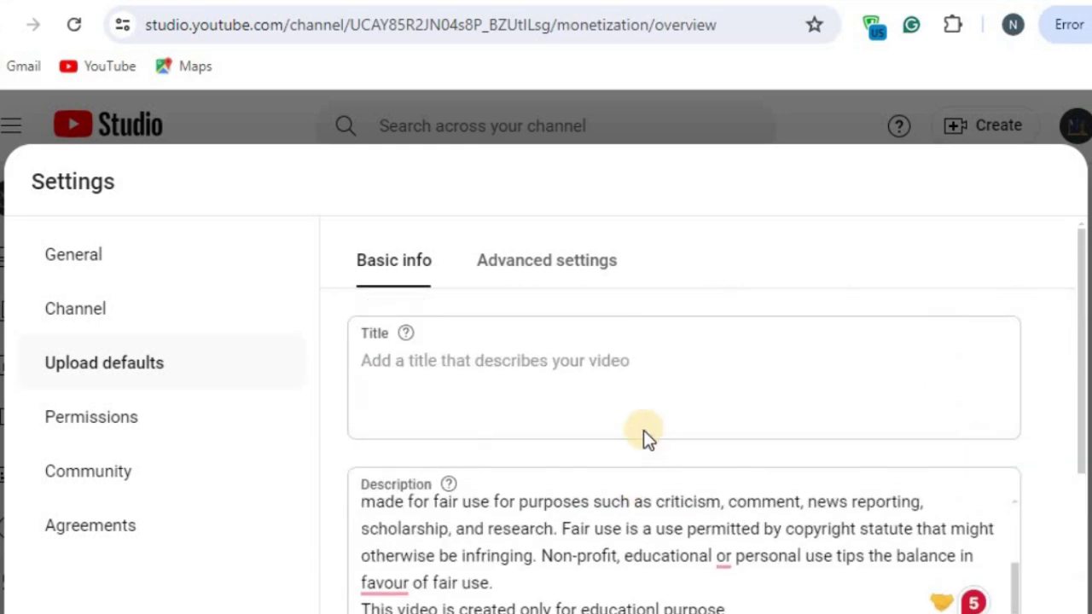
{"action": "left_click", "coordinate": [421, 359]}
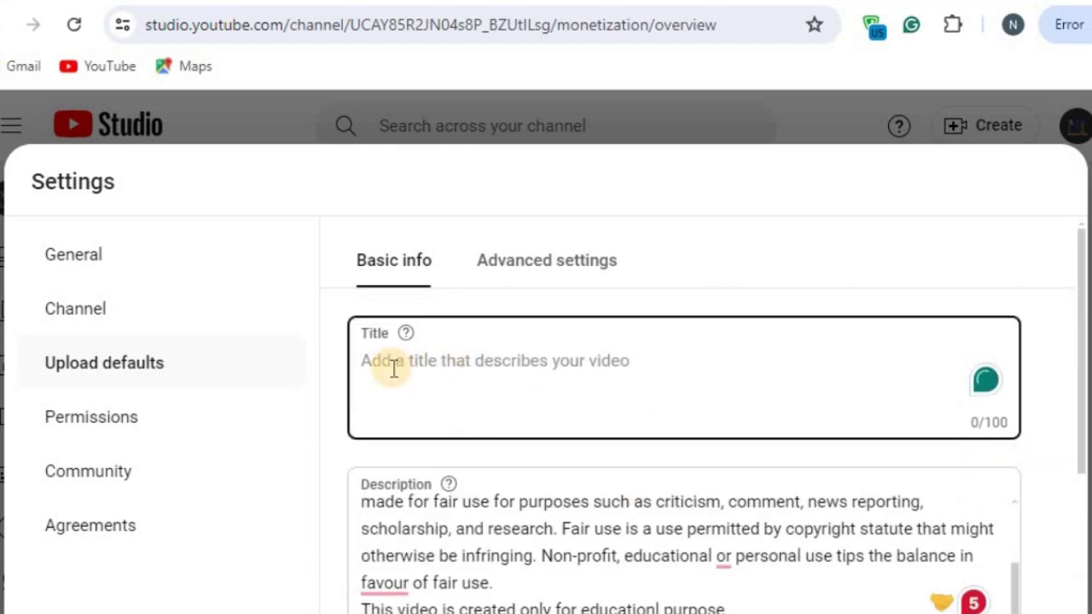
- Set the default video category to Entertainment in the advanced upload defaults
{"action": "left_click", "coordinate": [500, 269]}
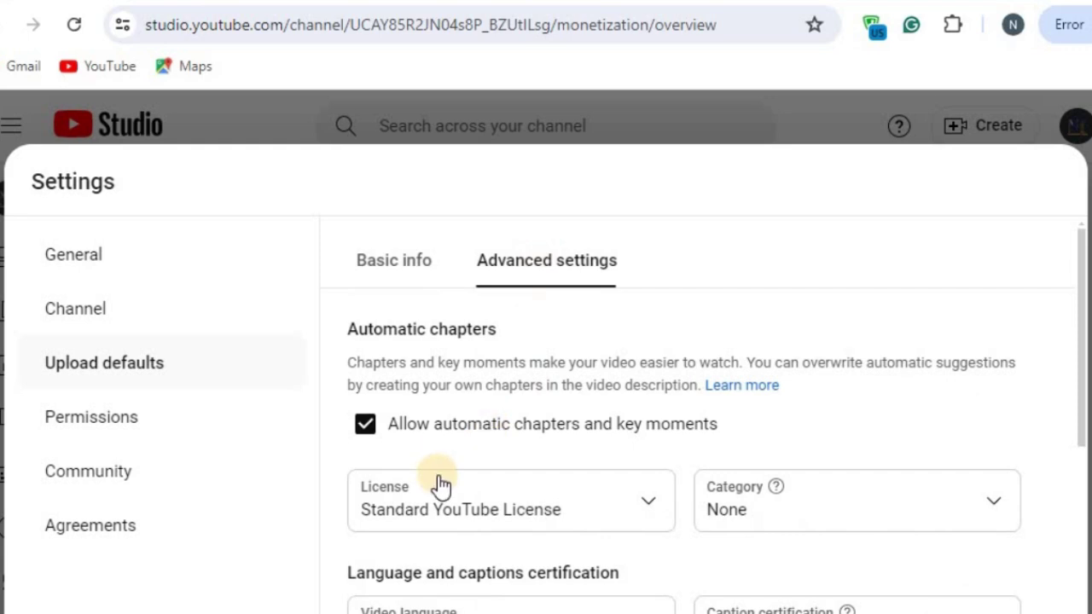
{"action": "scroll", "coordinate": [441, 484], "scroll_direction": "down", "scroll_amount": 1}
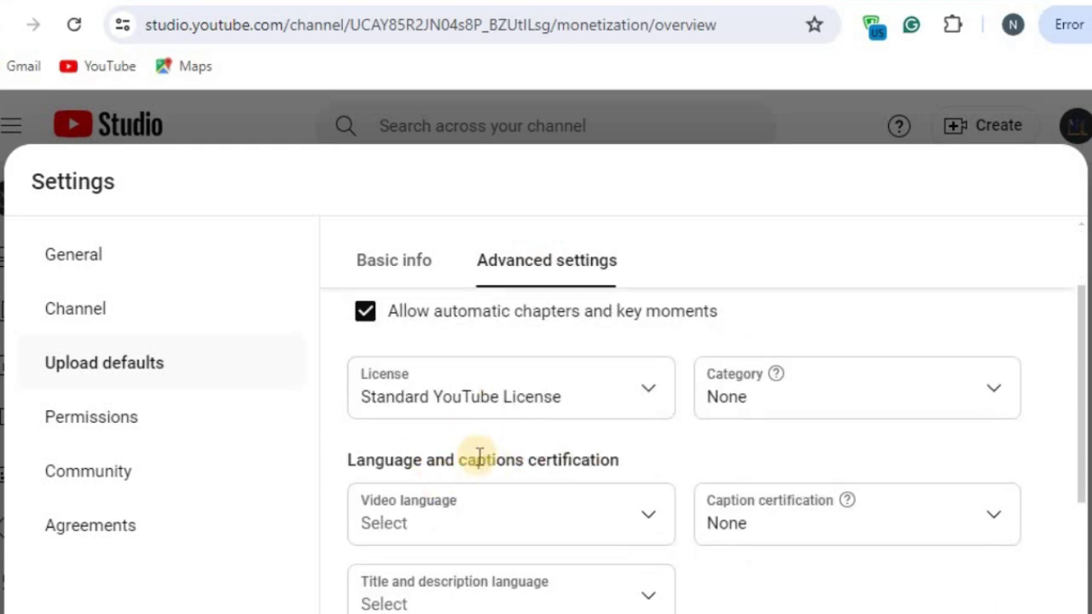
{"action": "left_click", "coordinate": [845, 399]}
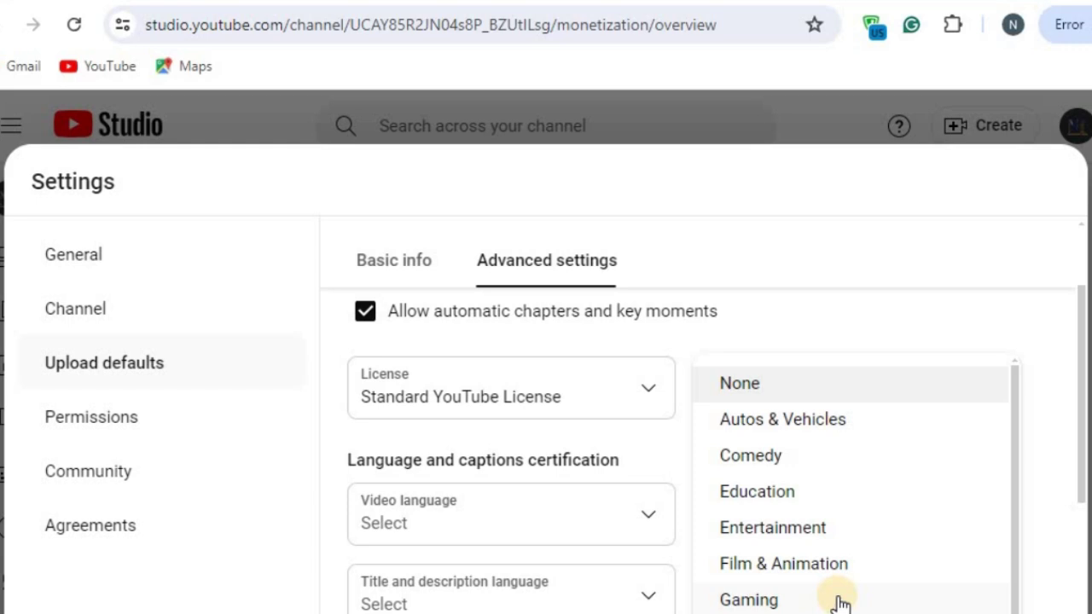
{"action": "left_click", "coordinate": [754, 529]}
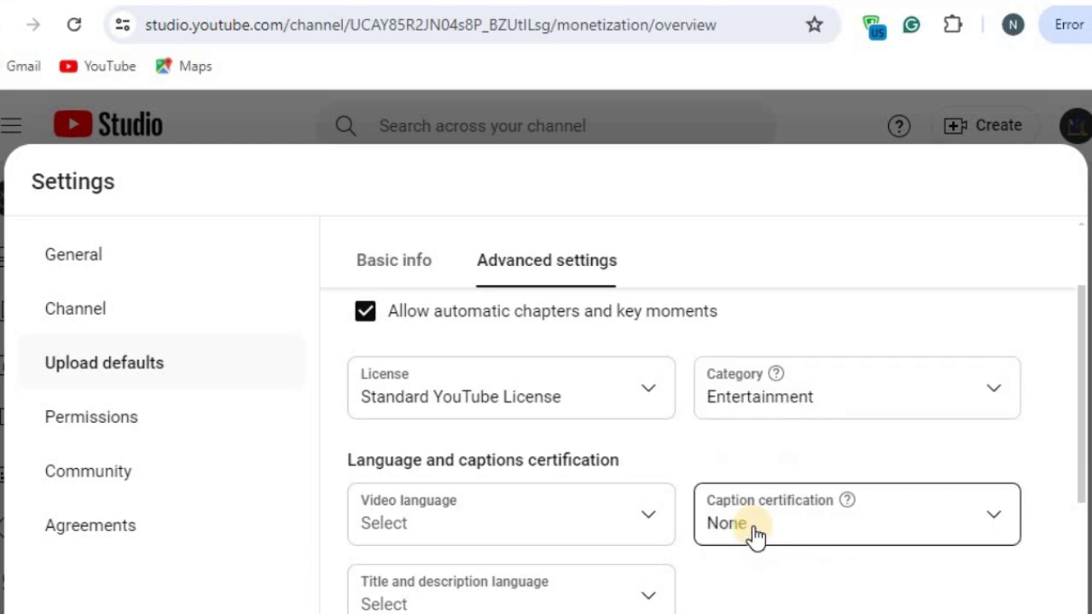
- Set the default video language to English (United States) and check the caption certification setting
{"action": "left_click", "coordinate": [446, 527]}
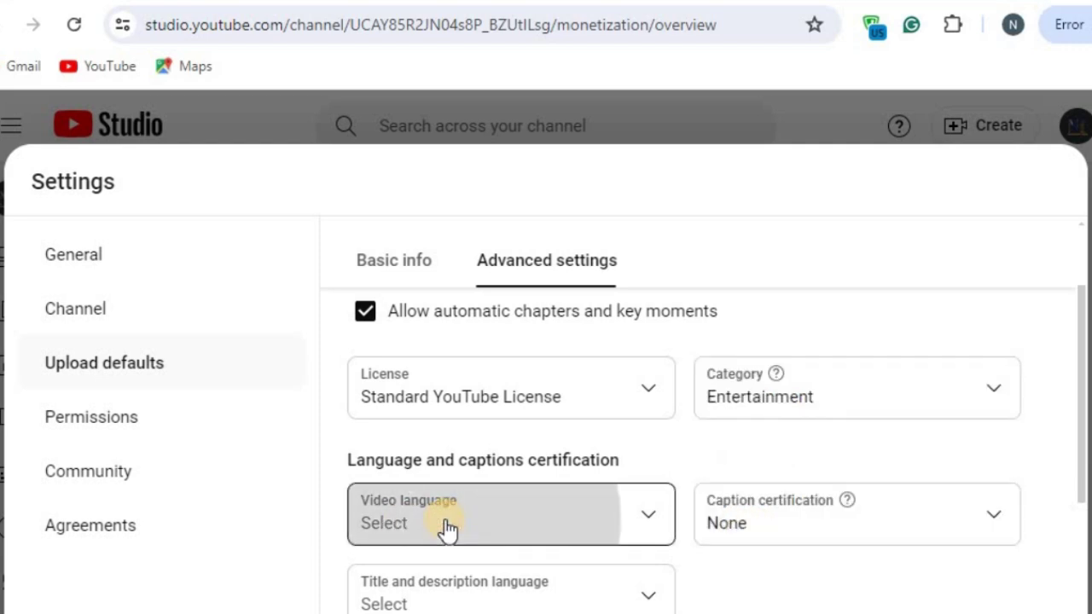
{"action": "scroll", "coordinate": [449, 325], "scroll_direction": "down", "scroll_amount": 6}
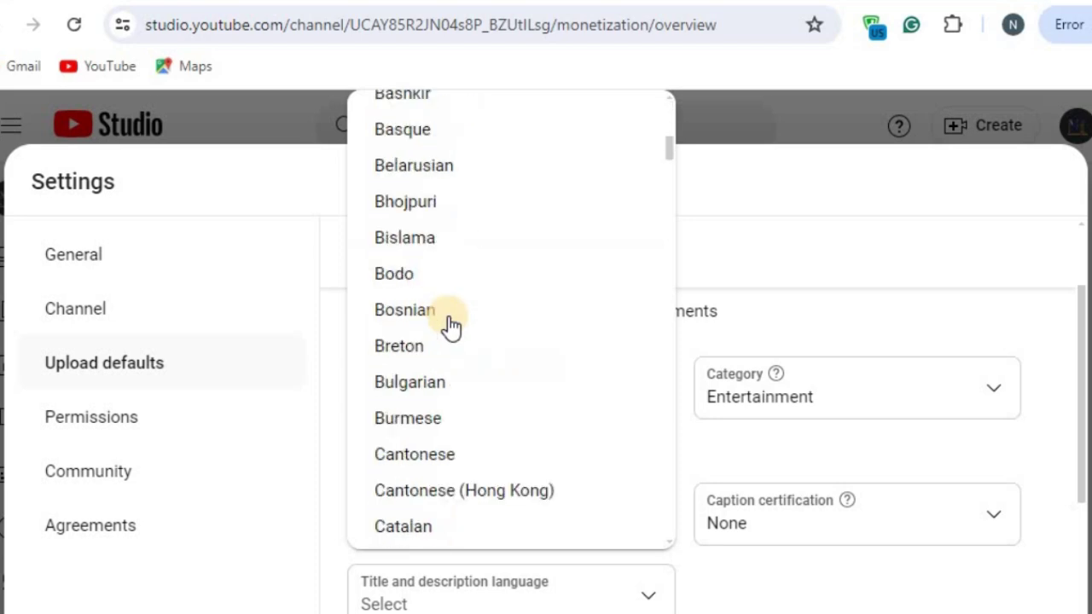
{"action": "scroll", "coordinate": [450, 327], "scroll_direction": "down", "scroll_amount": 20}
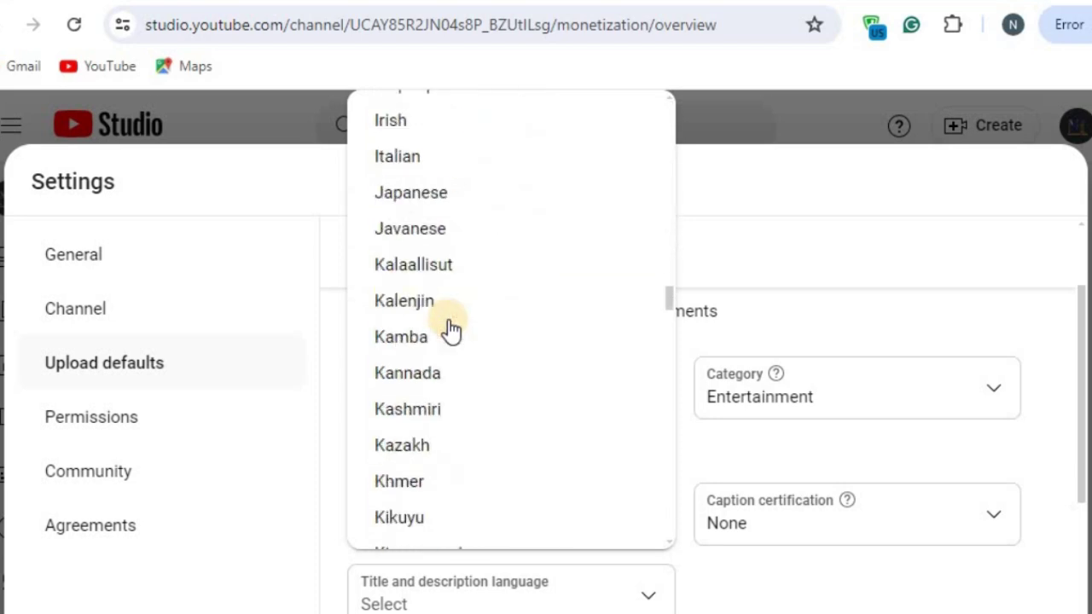
{"action": "scroll", "coordinate": [451, 331], "scroll_direction": "up", "scroll_amount": 20}
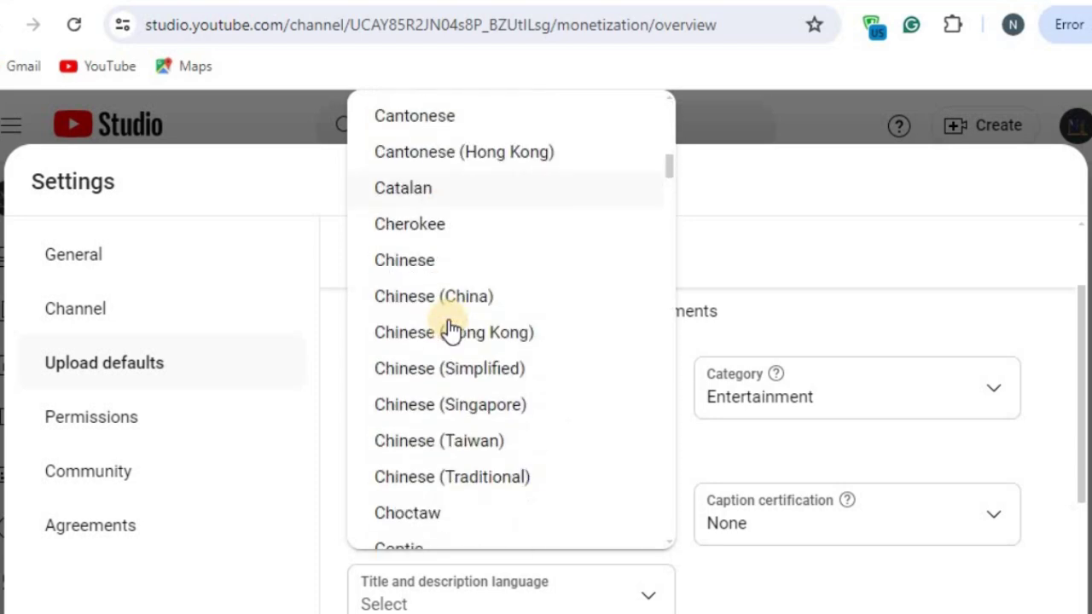
{"action": "scroll", "coordinate": [451, 332], "scroll_direction": "down", "scroll_amount": 2}
{"action": "scroll", "coordinate": [451, 331], "scroll_direction": "up", "scroll_amount": 7}
{"action": "scroll", "coordinate": [450, 331], "scroll_direction": "down", "scroll_amount": 9}
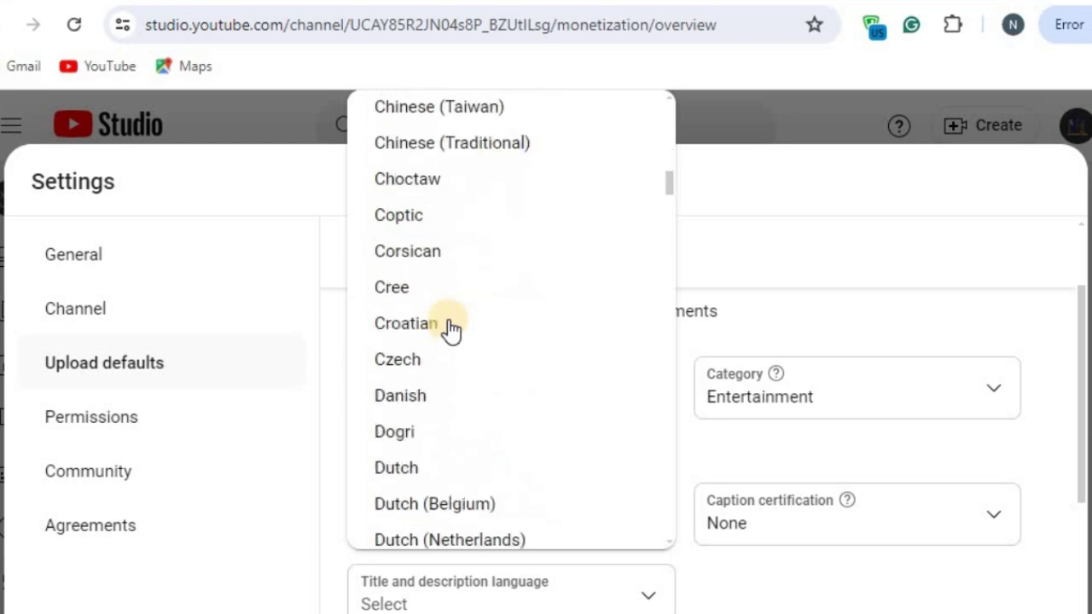
{"action": "scroll", "coordinate": [450, 331], "scroll_direction": "down", "scroll_amount": 3}
{"action": "scroll", "coordinate": [450, 331], "scroll_direction": "down", "scroll_amount": 2}
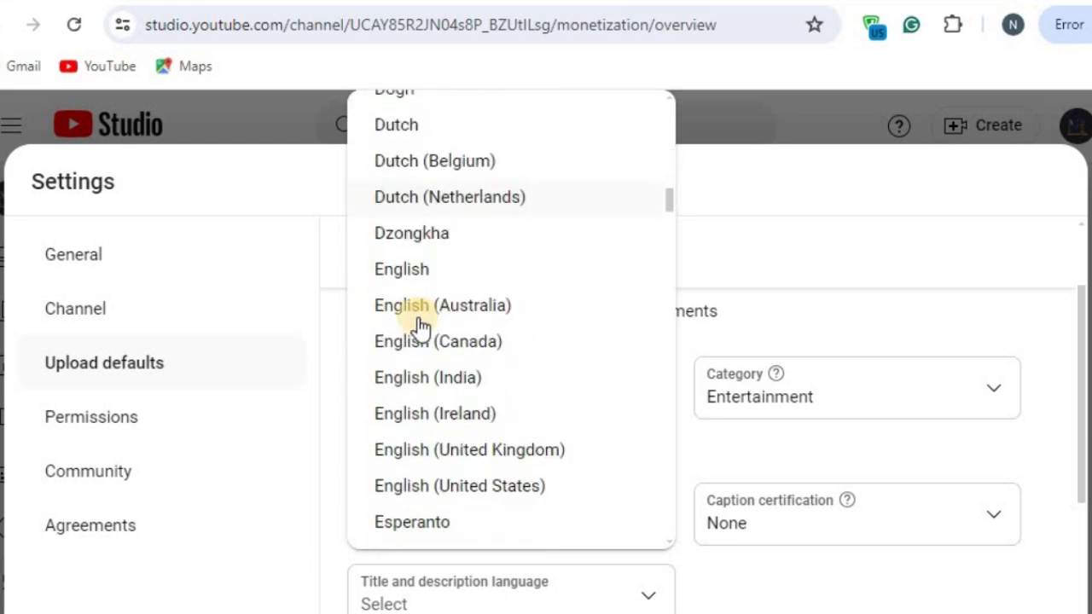
{"action": "left_click", "coordinate": [443, 488]}
{"action": "scroll", "coordinate": [807, 508], "scroll_direction": "down", "scroll_amount": 1}
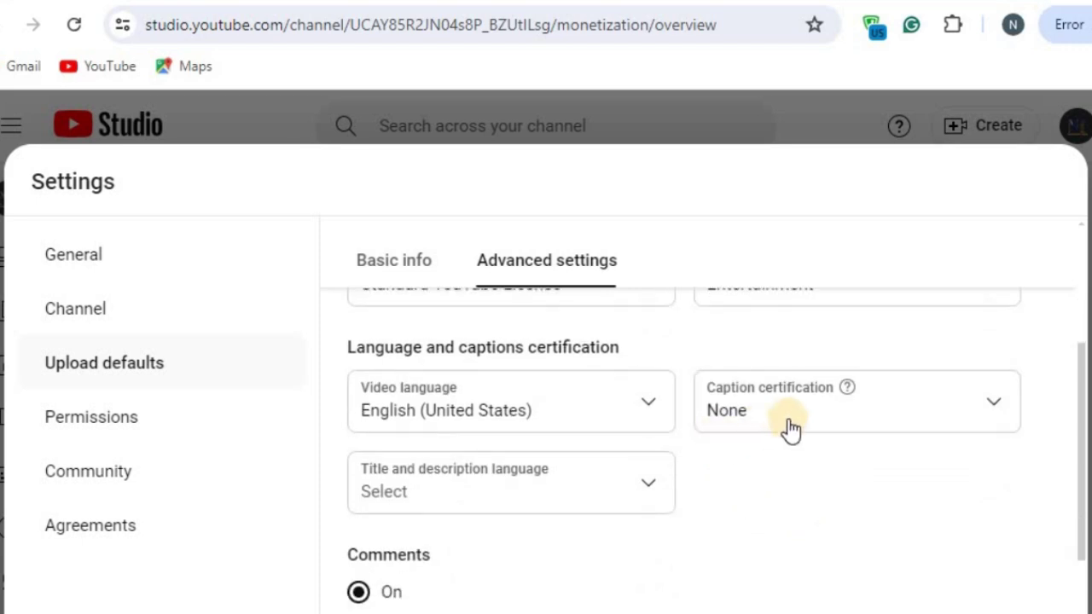
{"action": "left_click", "coordinate": [825, 424]}
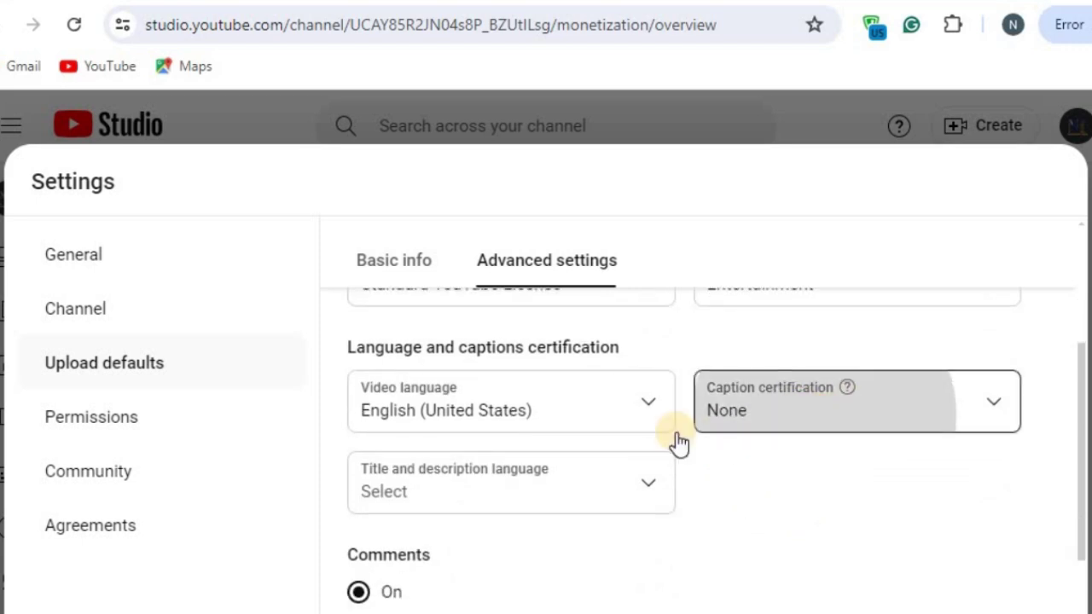
{"action": "left_click", "coordinate": [177, 408]}
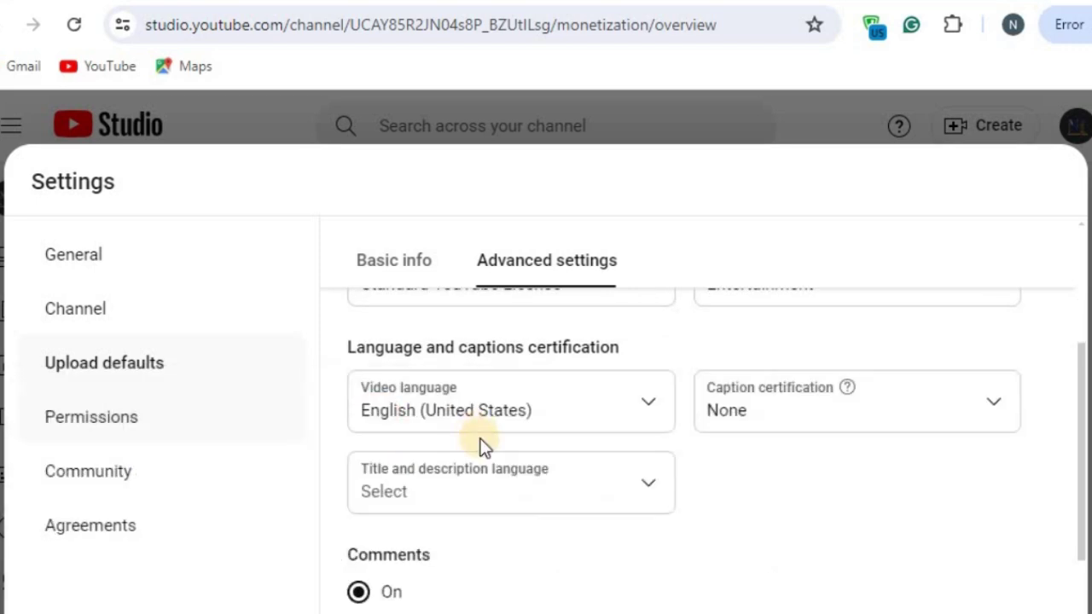
- Set the default title and description language to English (United States)
{"action": "left_click", "coordinate": [457, 491]}
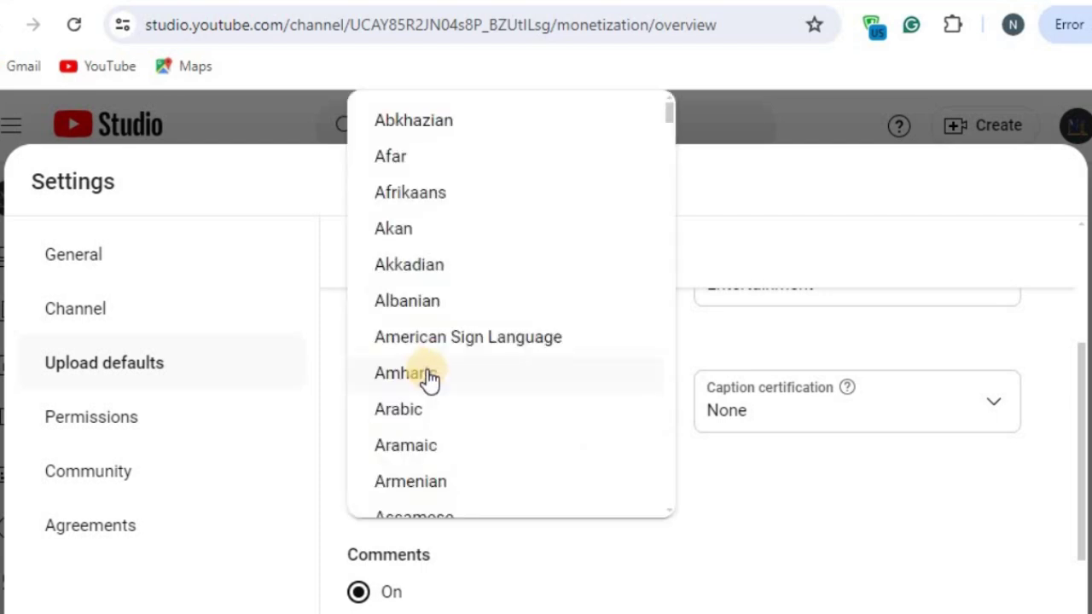
{"action": "scroll", "coordinate": [446, 304], "scroll_direction": "down", "scroll_amount": 20}
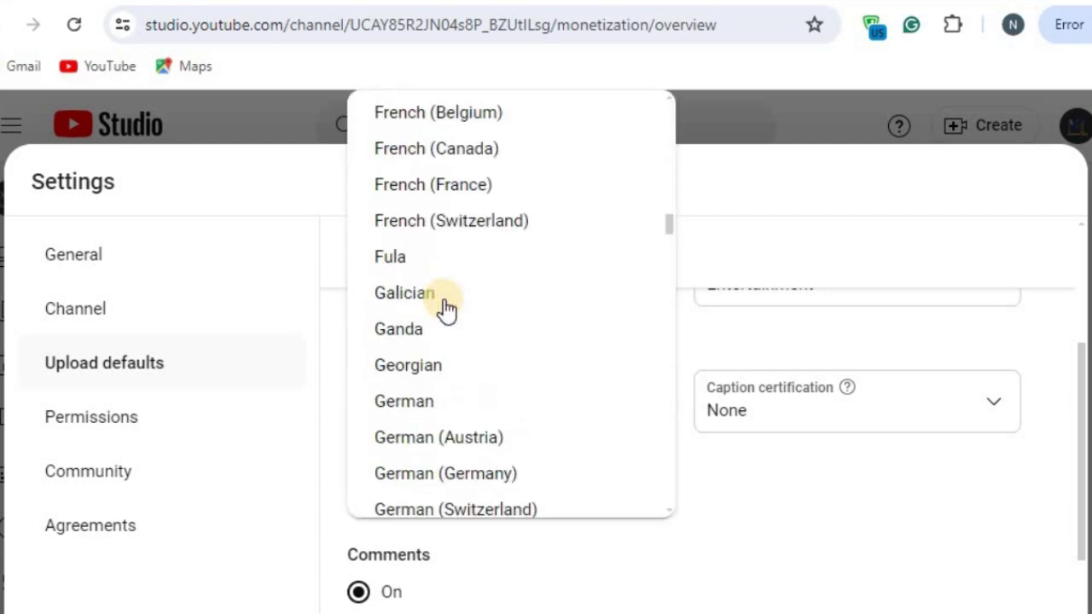
{"action": "scroll", "coordinate": [446, 309], "scroll_direction": "down", "scroll_amount": 9}
{"action": "scroll", "coordinate": [446, 309], "scroll_direction": "up", "scroll_amount": 3}
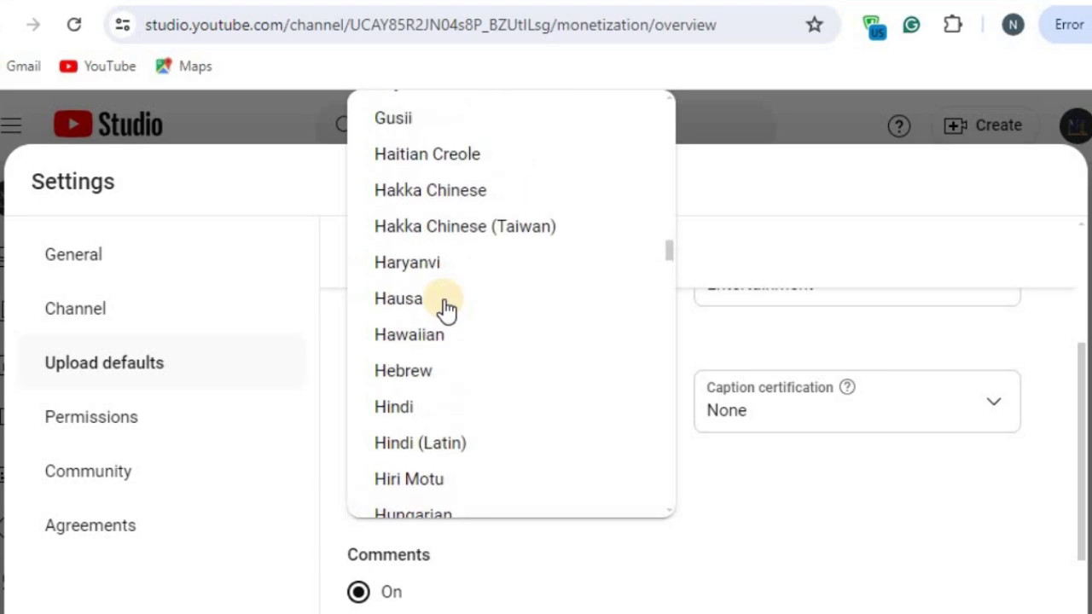
{"action": "scroll", "coordinate": [446, 309], "scroll_direction": "up", "scroll_amount": 8}
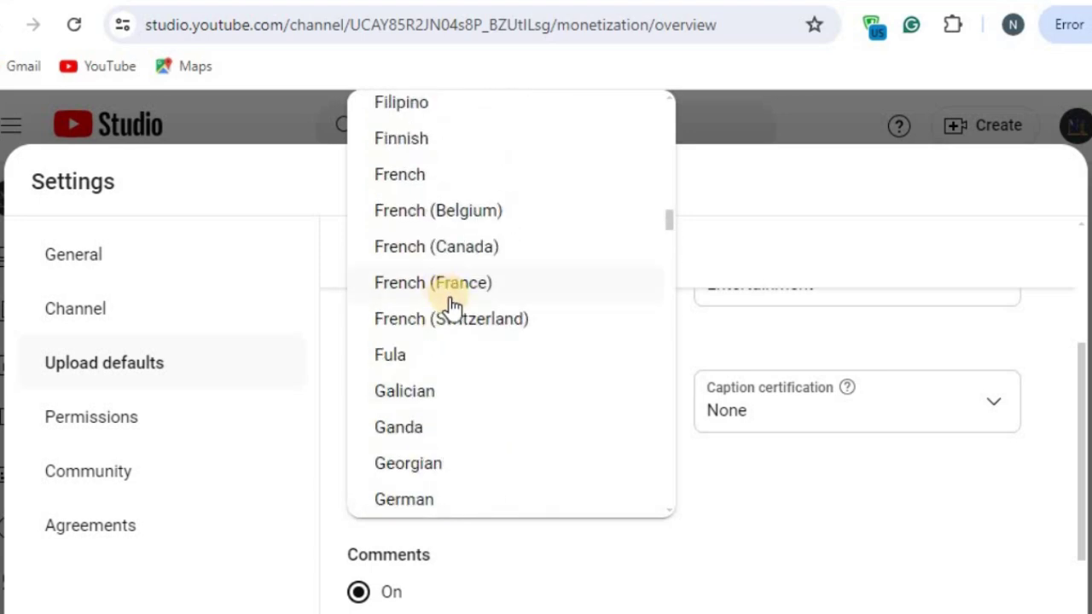
{"action": "scroll", "coordinate": [452, 309], "scroll_direction": "up", "scroll_amount": 5}
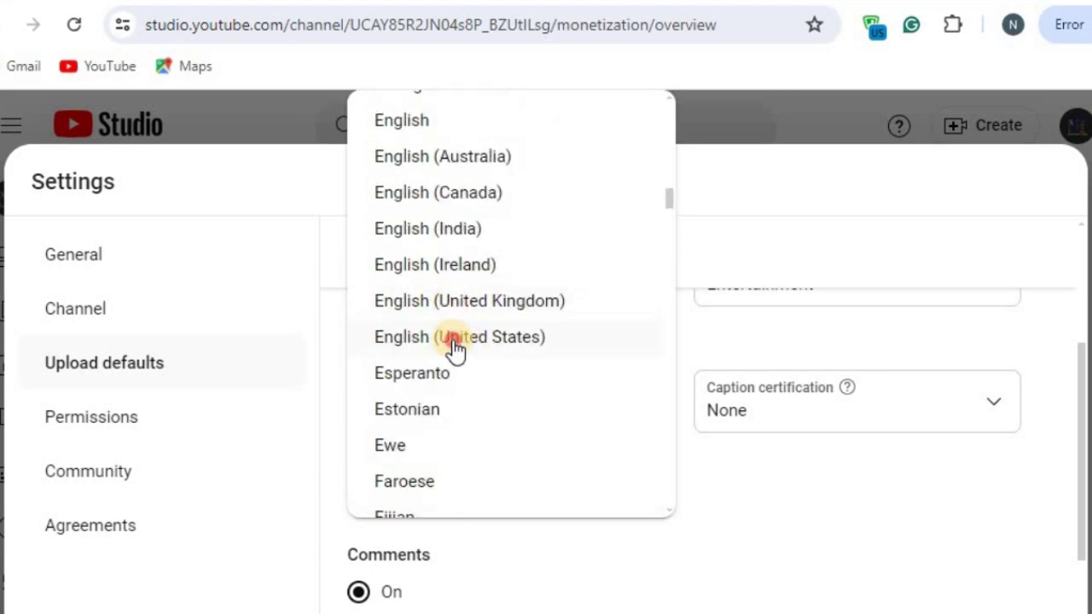
{"action": "left_click", "coordinate": [456, 345]}
- Review the comment defaults and the permissions, community moderator and agreements settings, and return to the basic info of the upload defaults
{"action": "scroll", "coordinate": [526, 517], "scroll_direction": "down", "scroll_amount": 2}
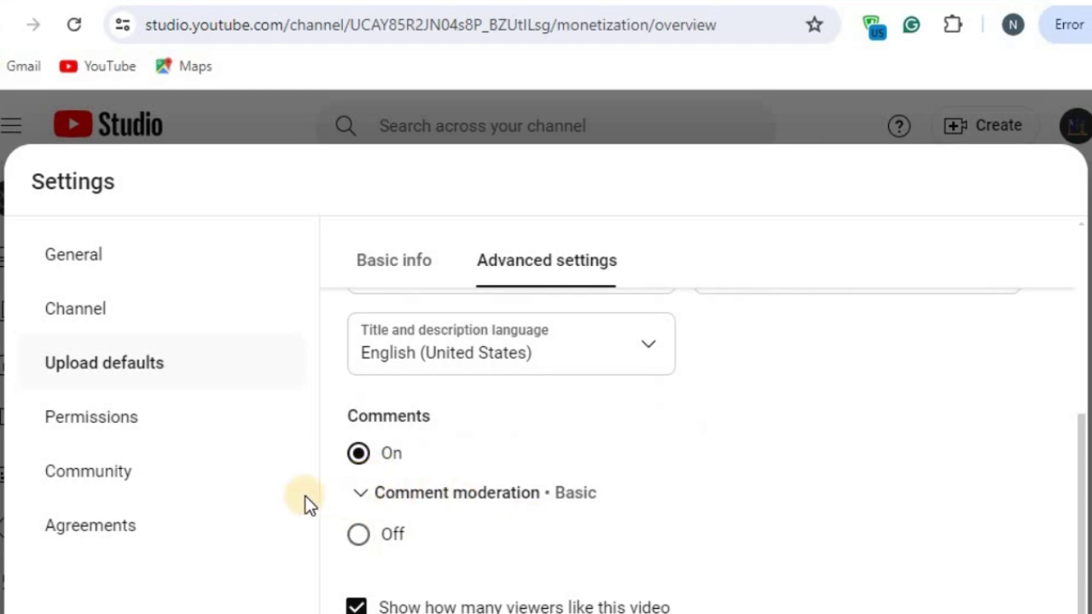
{"action": "left_click", "coordinate": [86, 424]}
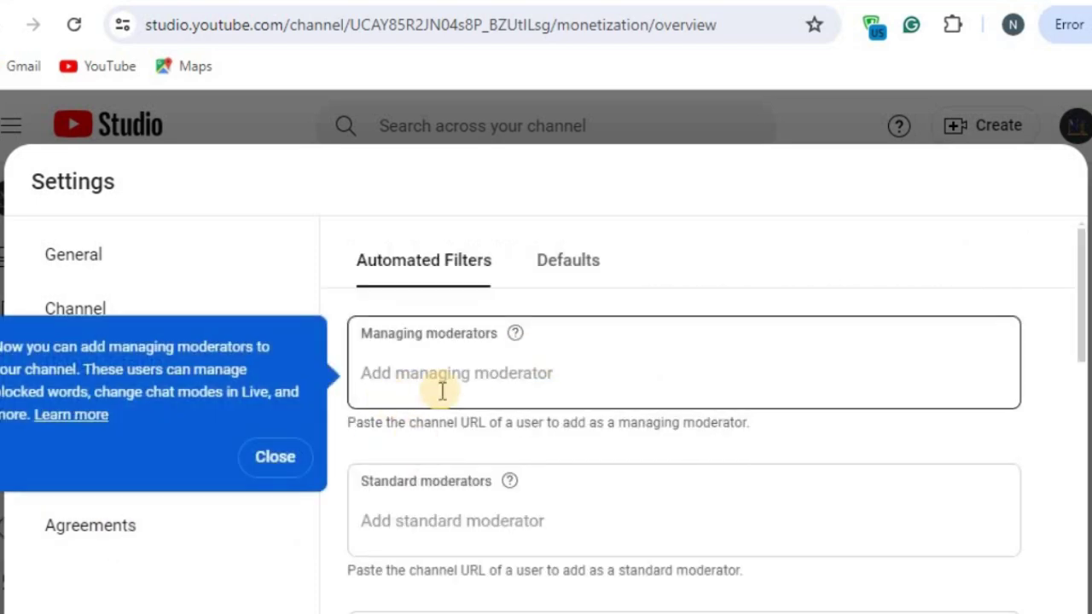
{"action": "left_click", "coordinate": [367, 373]}
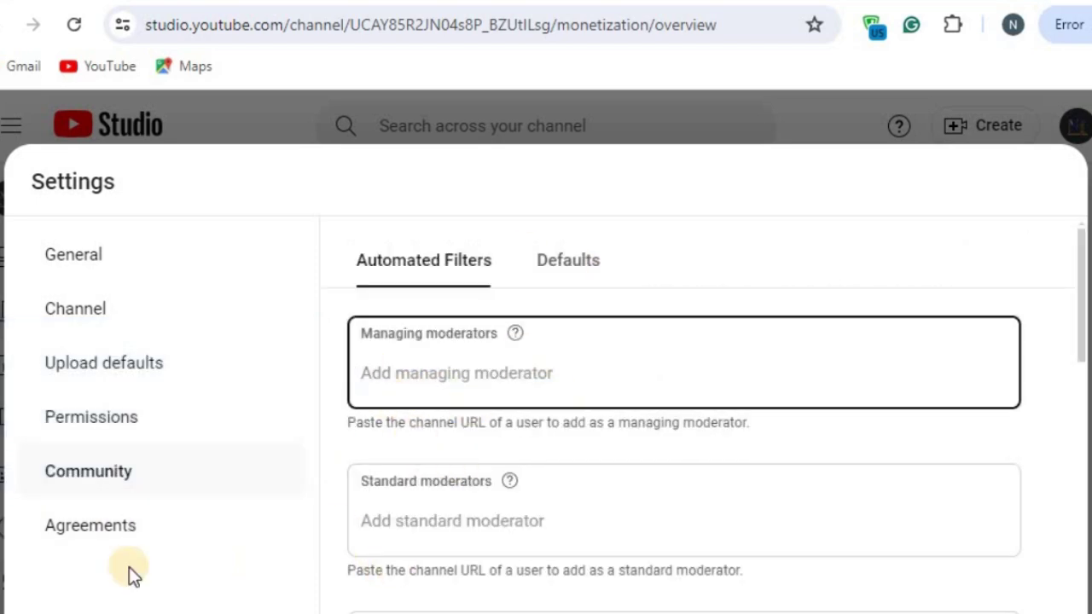
{"action": "left_click", "coordinate": [139, 528]}
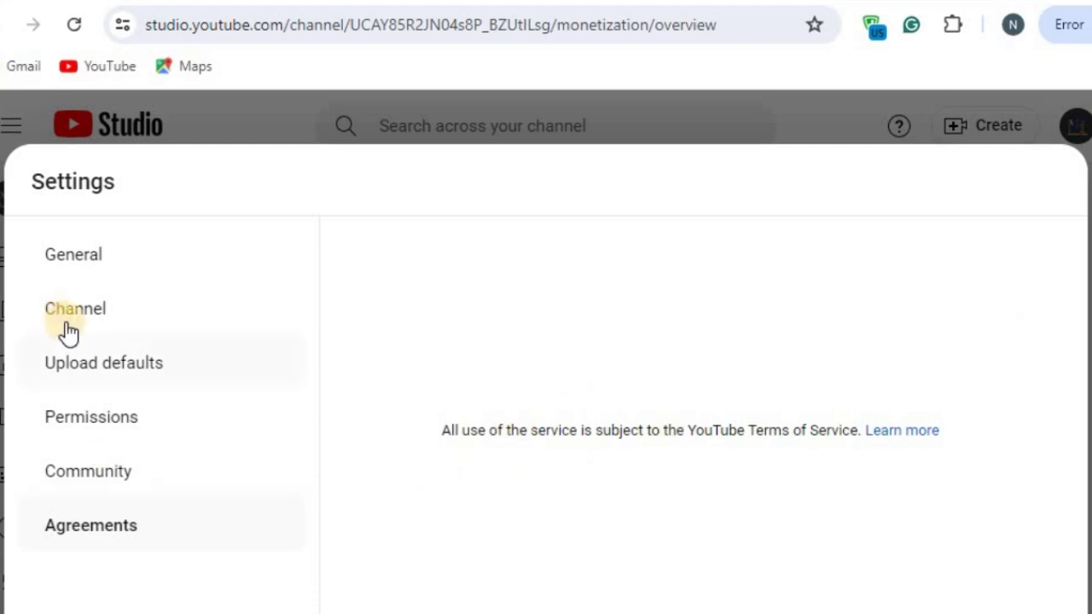
{"action": "left_click", "coordinate": [93, 341]}
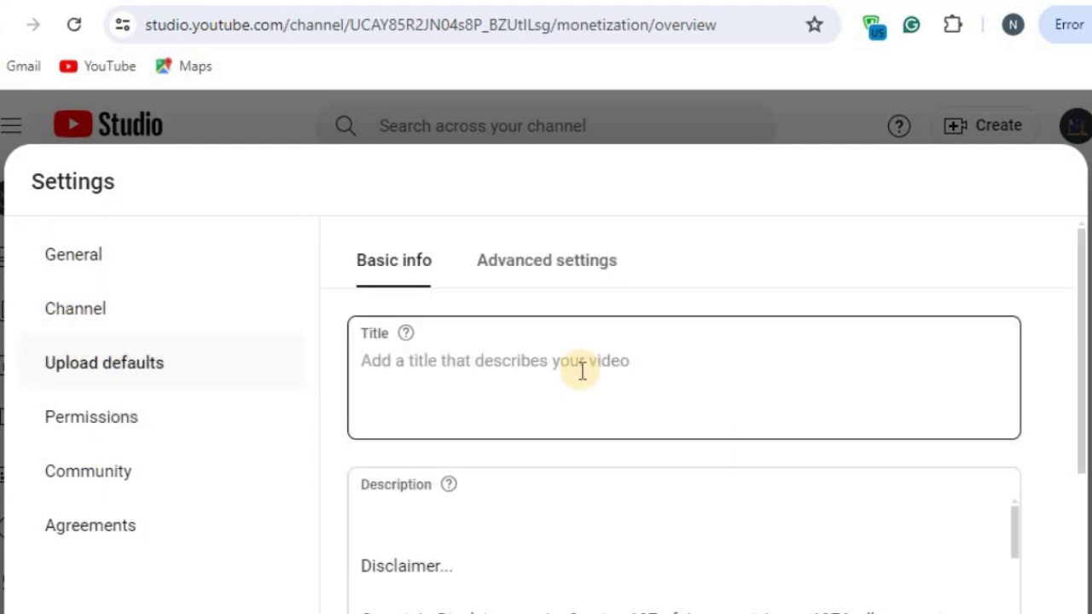
- Review the description, visibility and tags in the basic info of the upload defaults, and close the channel settings
{"action": "scroll", "coordinate": [572, 427], "scroll_direction": "down", "scroll_amount": 4}
{"action": "scroll", "coordinate": [594, 482], "scroll_direction": "up", "scroll_amount": 3}
{"action": "scroll", "coordinate": [441, 563], "scroll_direction": "down", "scroll_amount": 3}
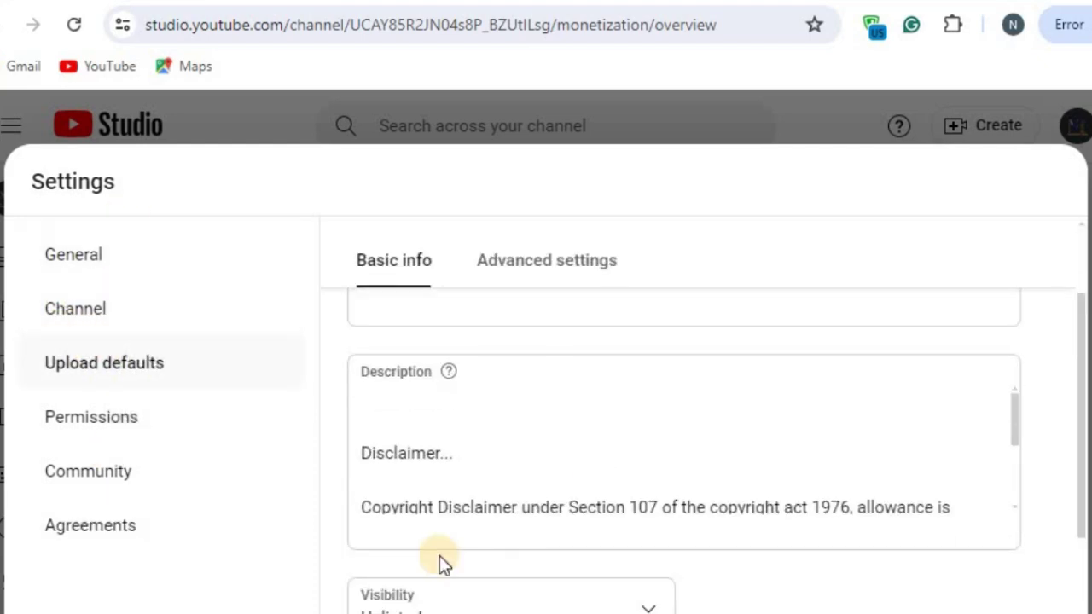
{"action": "left_click", "coordinate": [443, 557]}
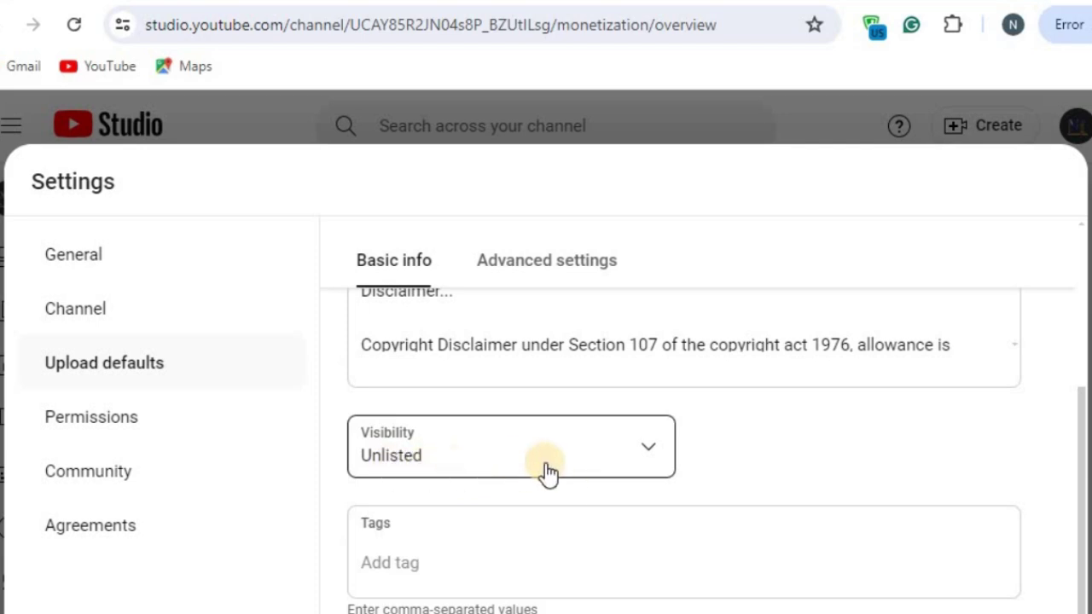
{"action": "key", "text": "Escape"}
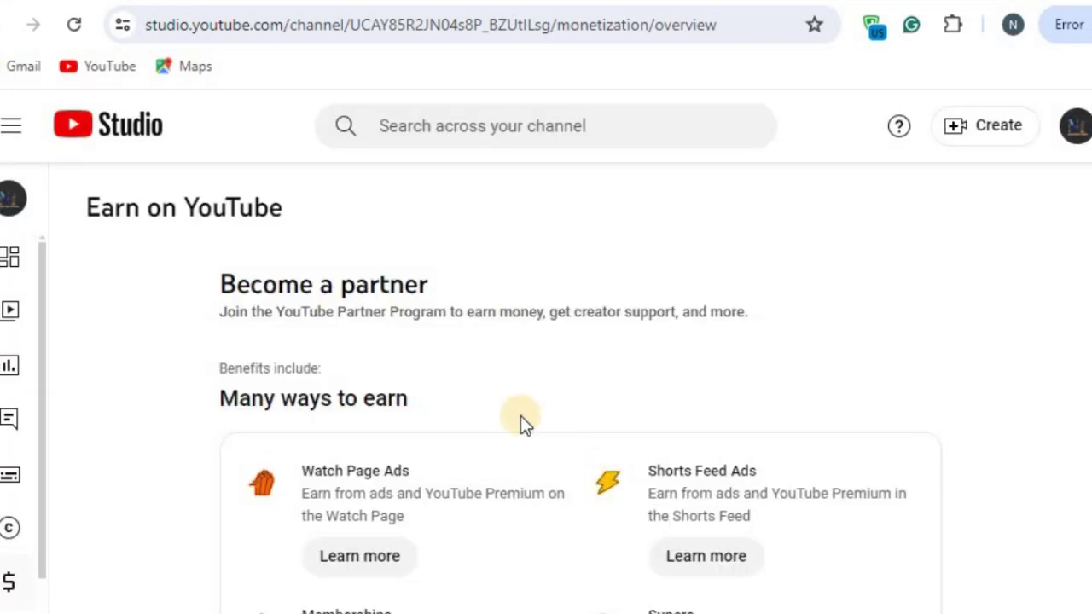
- Leave the Earn on YouTube page and return to the channel's public YouTube page
{"action": "scroll", "coordinate": [458, 585], "scroll_direction": "down", "scroll_amount": 3}
{"action": "scroll", "coordinate": [458, 586], "scroll_direction": "up", "scroll_amount": 3}
{"action": "left_click", "coordinate": [46, 30]}
{"action": "left_click", "coordinate": [60, 24]}
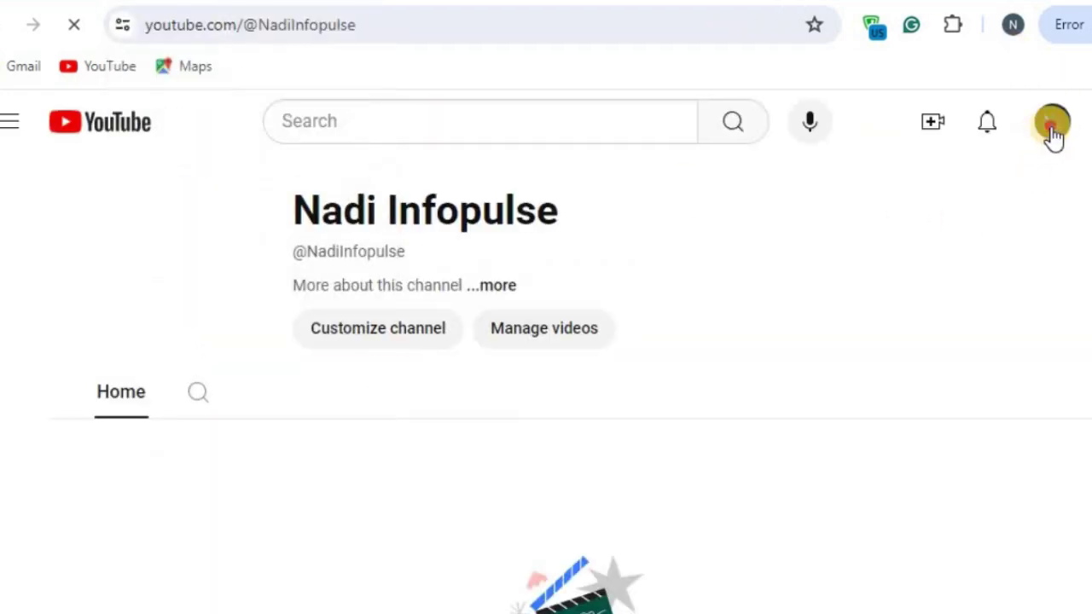
- Switch from the channel page to YouTube Studio and find the video upload option on the channel dashboard
{"action": "left_click", "coordinate": [1053, 128]}
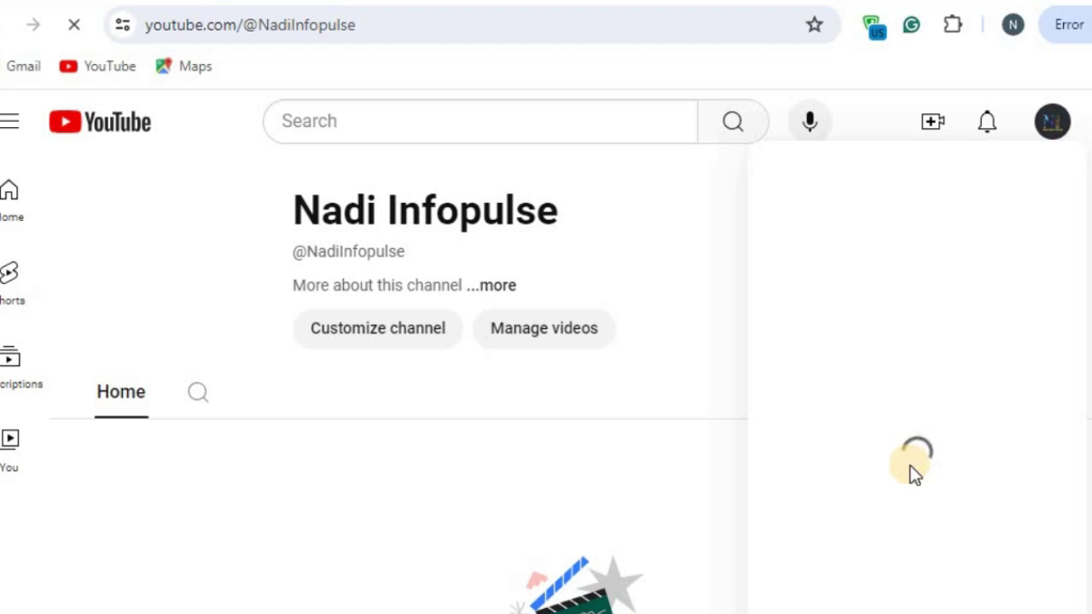
{"action": "scroll", "coordinate": [907, 559], "scroll_direction": "down", "scroll_amount": 2}
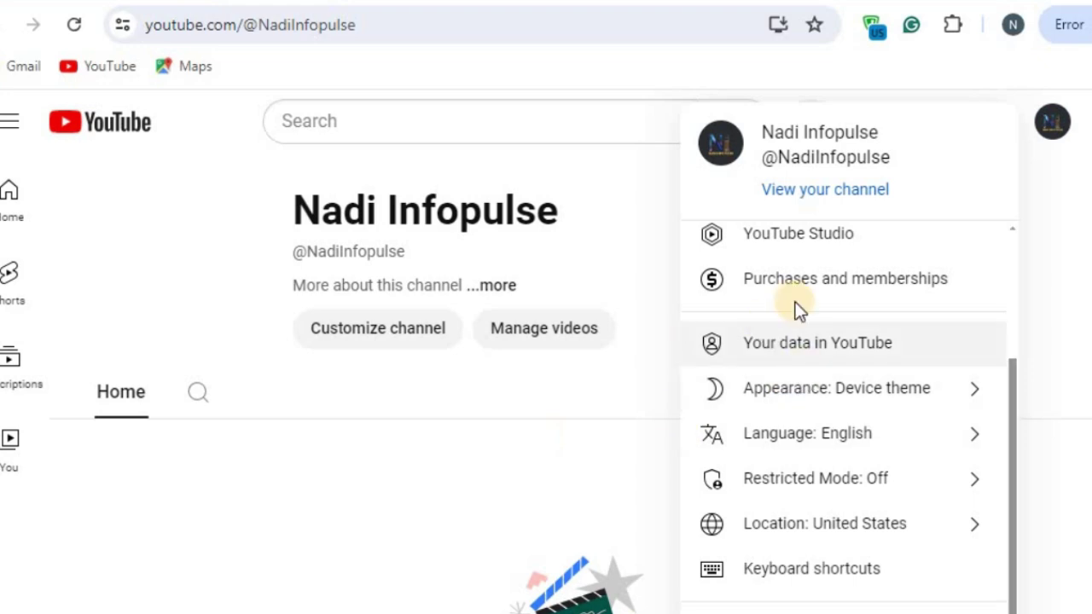
{"action": "scroll", "coordinate": [792, 378], "scroll_direction": "up", "scroll_amount": 2}
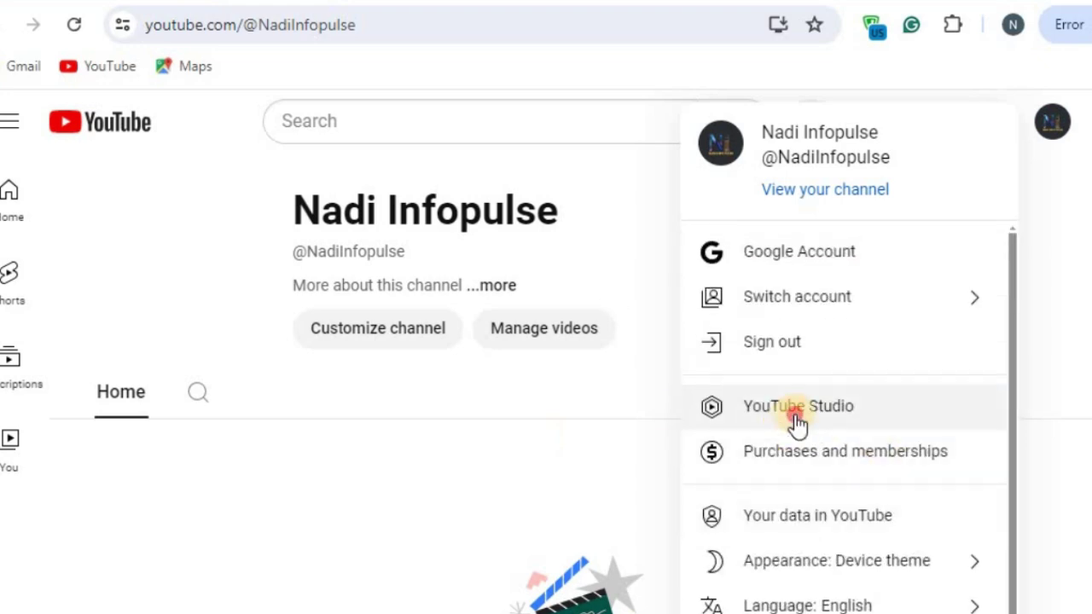
{"action": "left_click", "coordinate": [796, 416]}
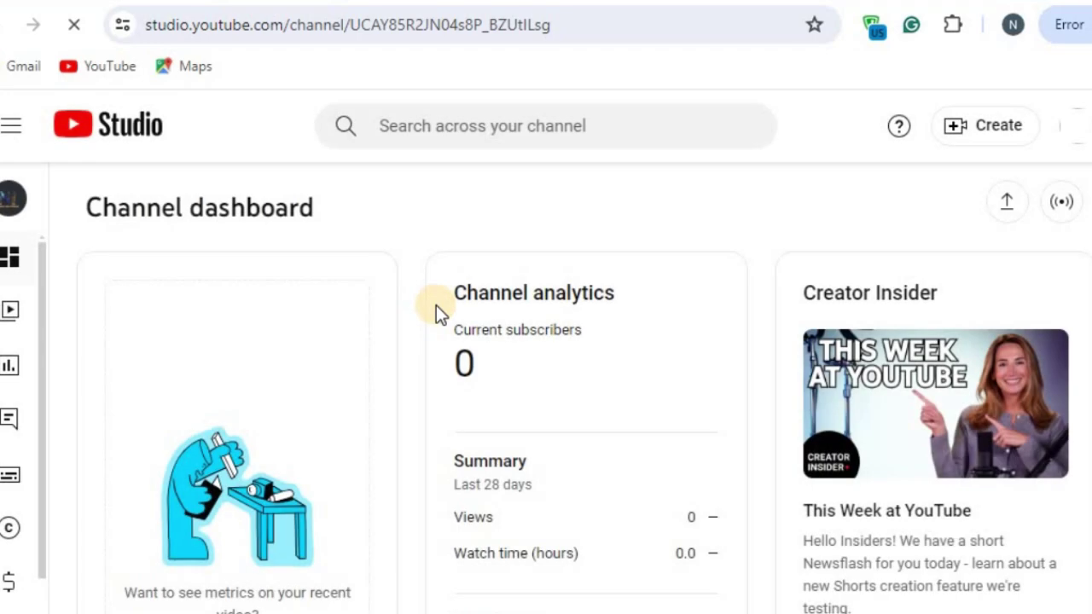
{"action": "scroll", "coordinate": [270, 482], "scroll_direction": "down", "scroll_amount": 4}
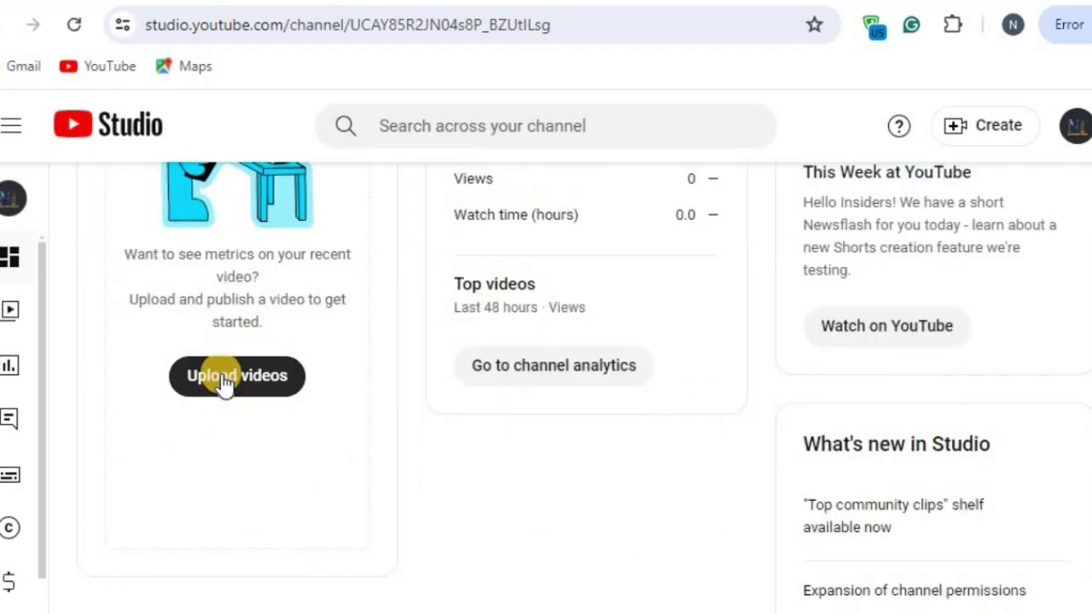